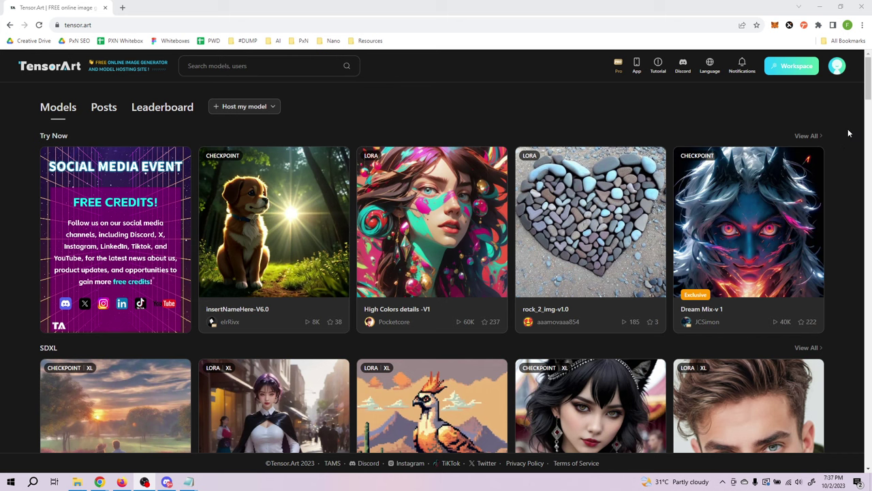
Examine the featured model rows on the home page: Try Now, SDXL, Memes, Exclusive, Style and Sci-Fi.
mouse_move(838, 66)
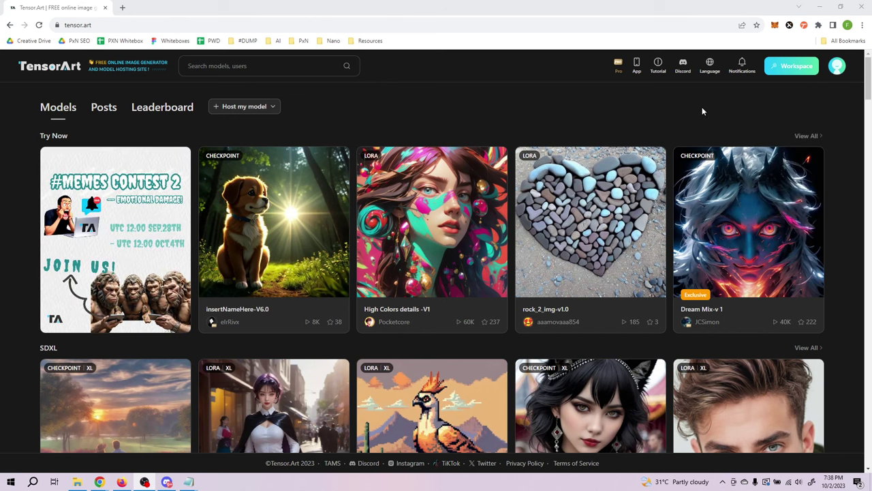
scroll(842, 126, "down", 1)
scroll(841, 125, "down", 5)
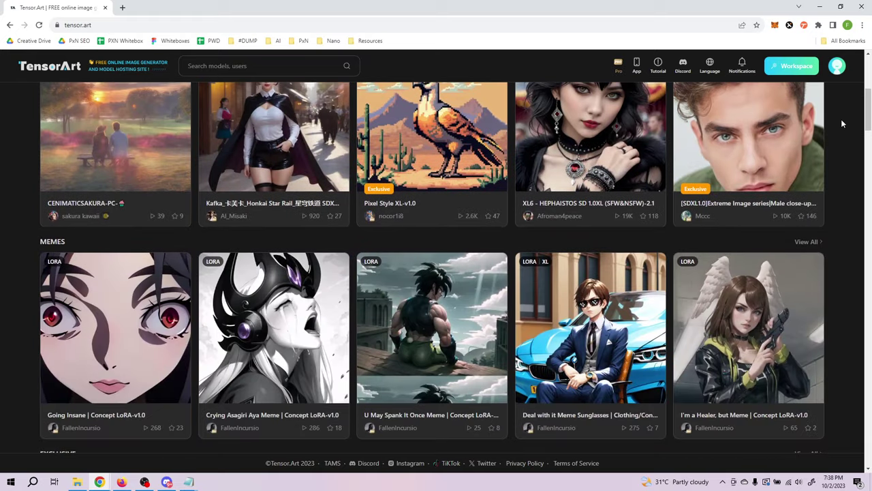
scroll(841, 126, "down", 4)
scroll(843, 140, "down", 3)
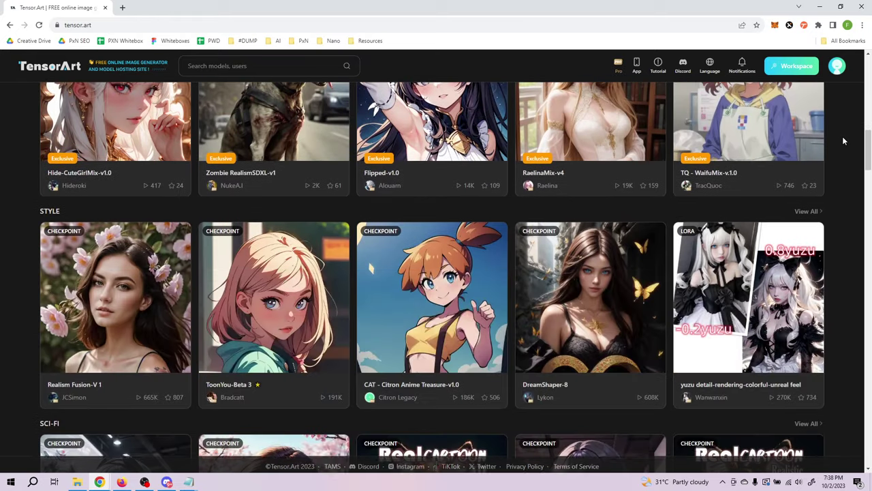
scroll(844, 141, "up", 9)
scroll(843, 140, "up", 3)
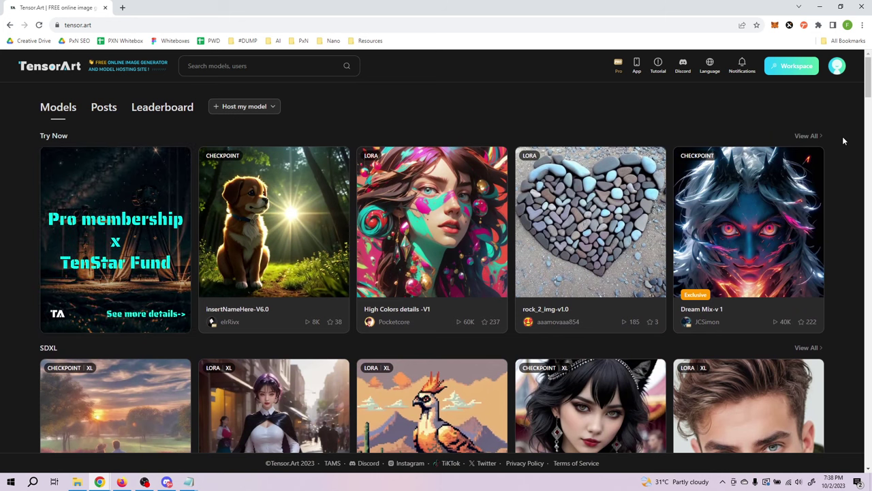
scroll(844, 140, "down", 6)
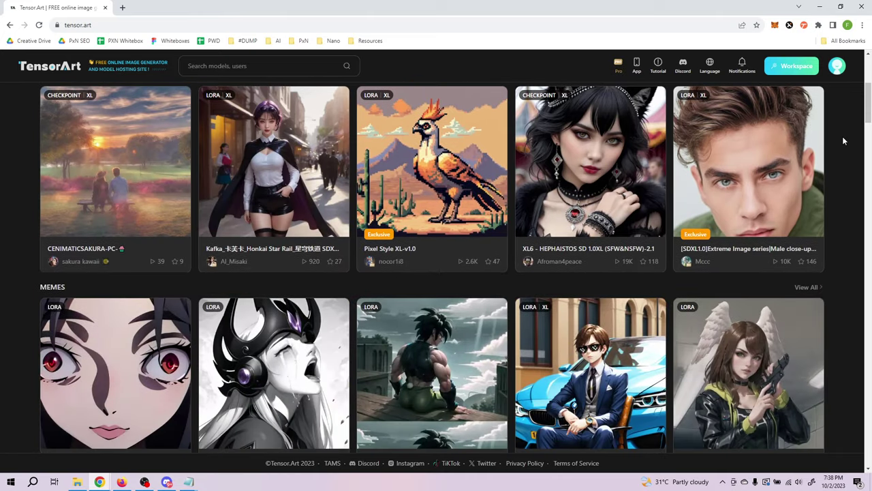
scroll(842, 140, "down", 8)
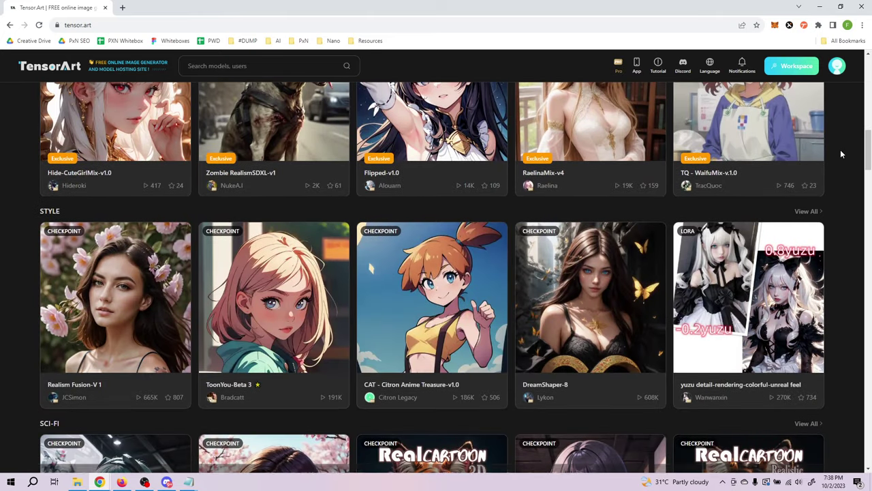
scroll(841, 154, "down", 8)
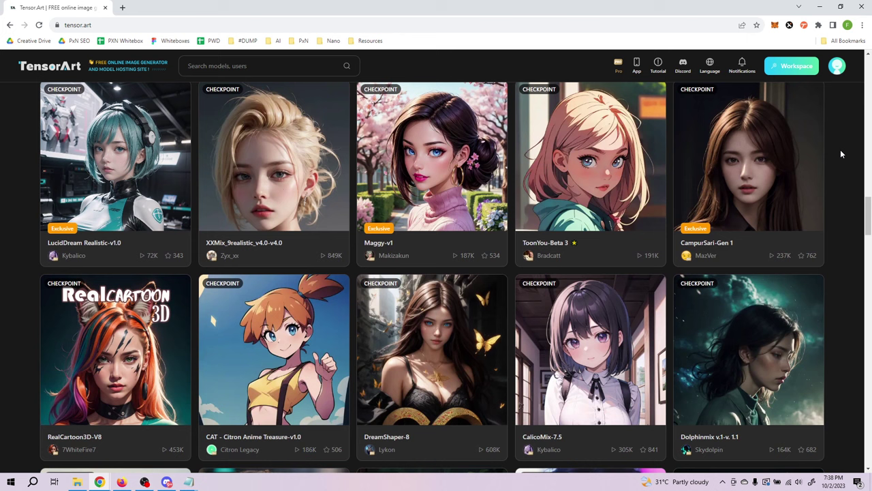
scroll(842, 153, "up", 10)
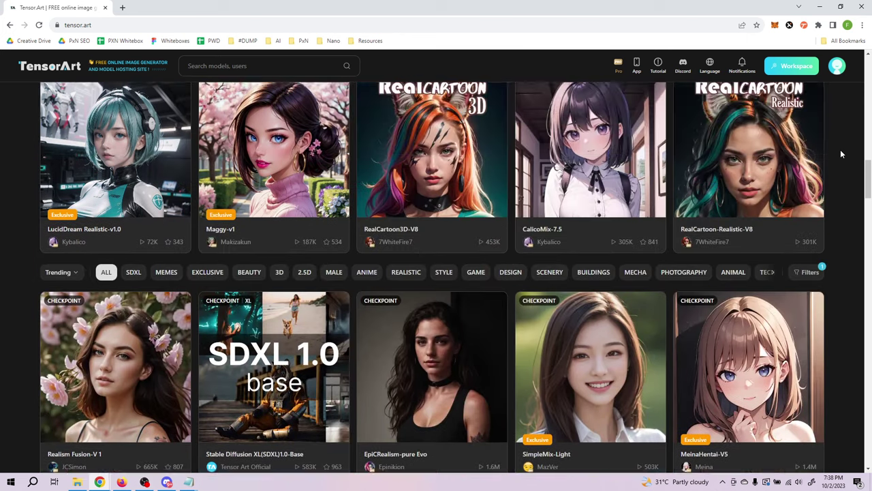
scroll(841, 154, "up", 13)
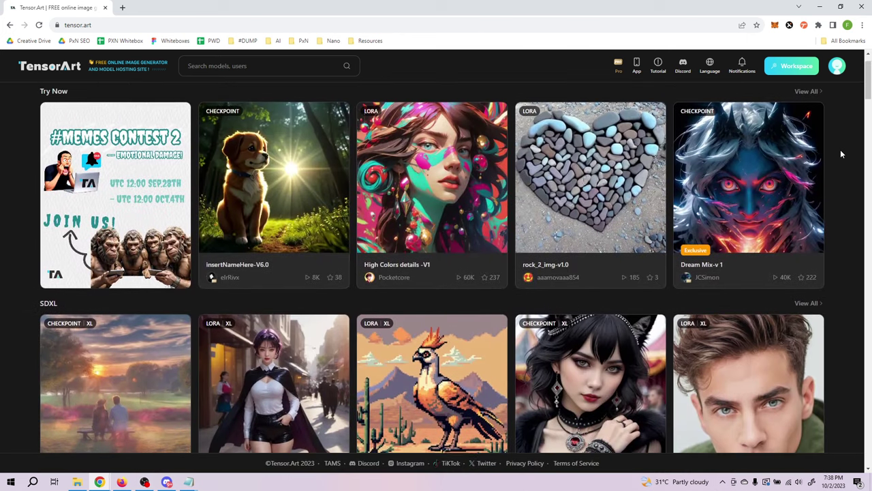
scroll(841, 151, "down", 1)
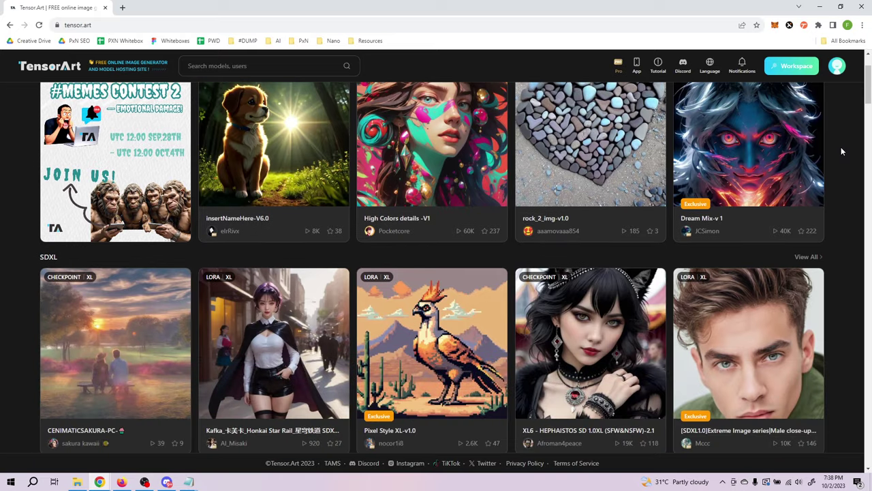
scroll(841, 175, "down", 4)
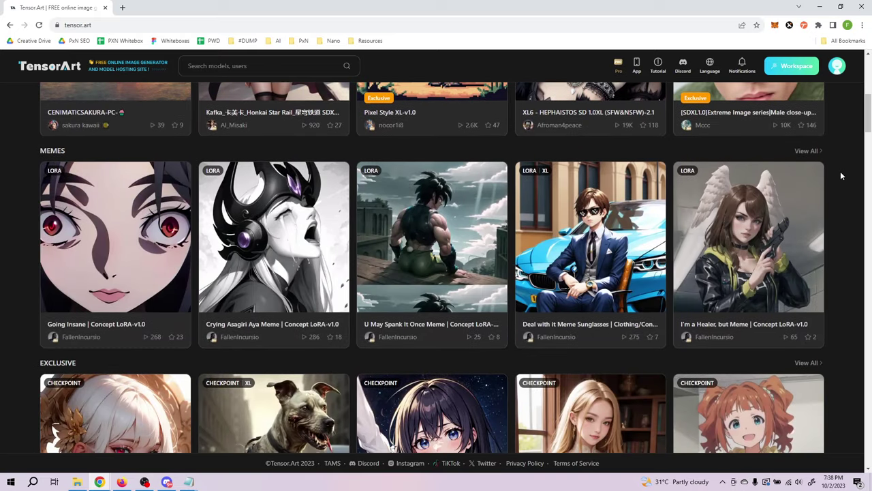
scroll(840, 176, "up", 5)
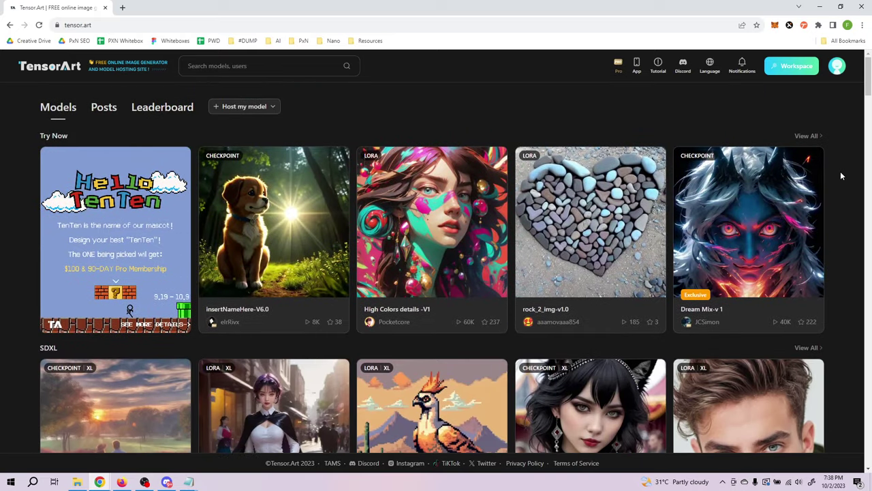
scroll(840, 152, "down", 6)
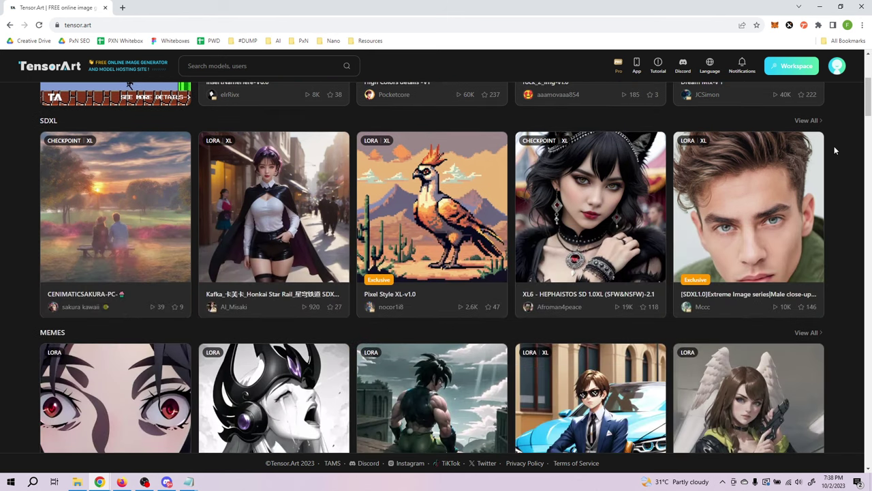
scroll(833, 159, "down", 5)
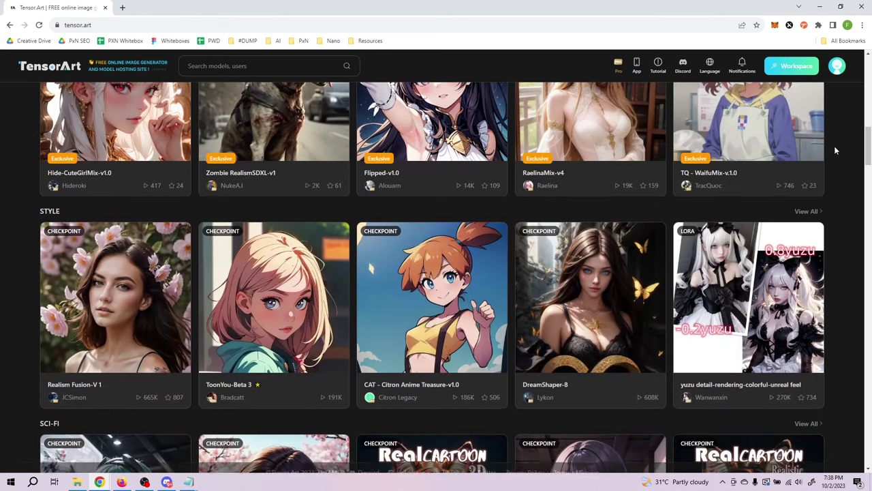
scroll(839, 147, "down", 4)
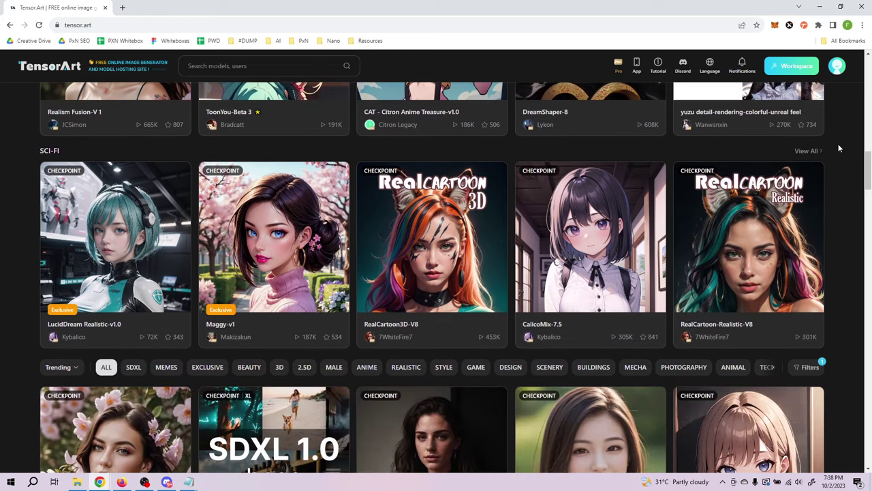
scroll(839, 148, "down", 1)
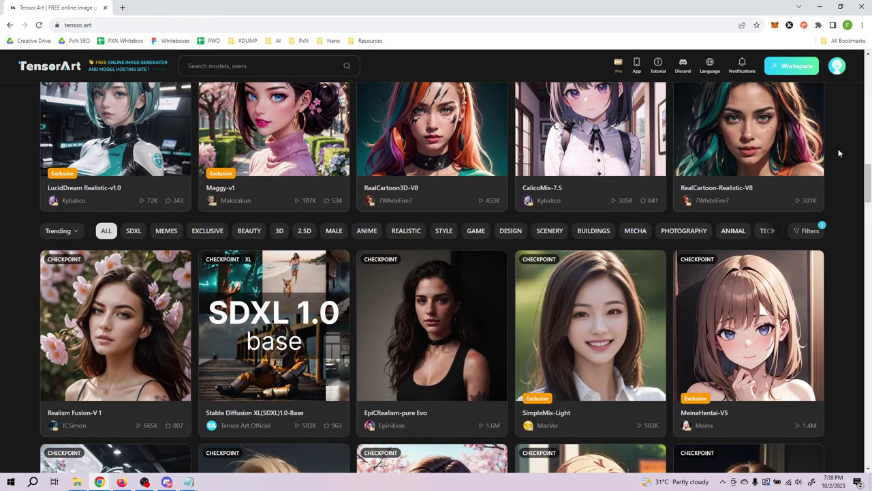
scroll(839, 153, "up", 8)
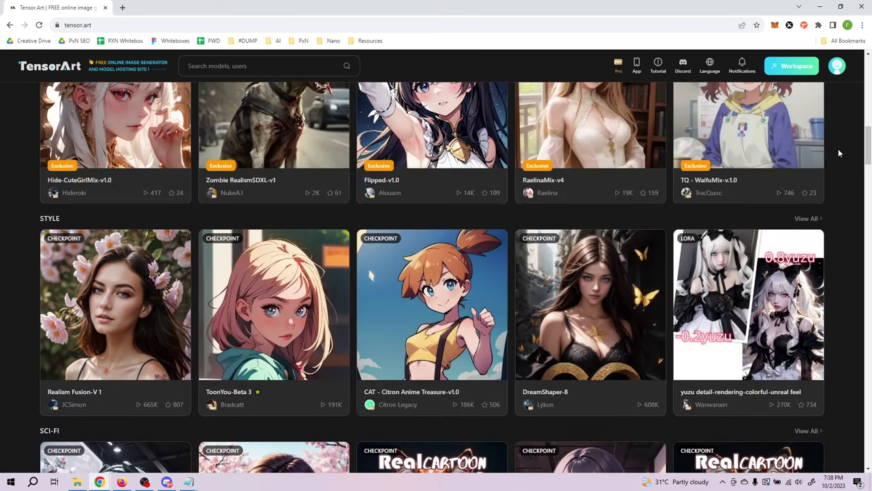
scroll(839, 153, "up", 5)
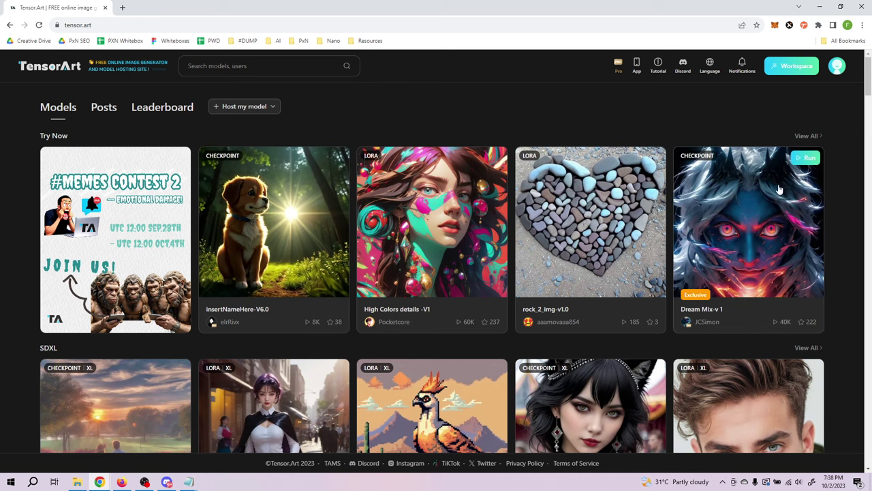
Examine the category tags, the filters and the trending checkpoint models listed below the Sci-Fi row.
scroll(838, 163, "down", 8)
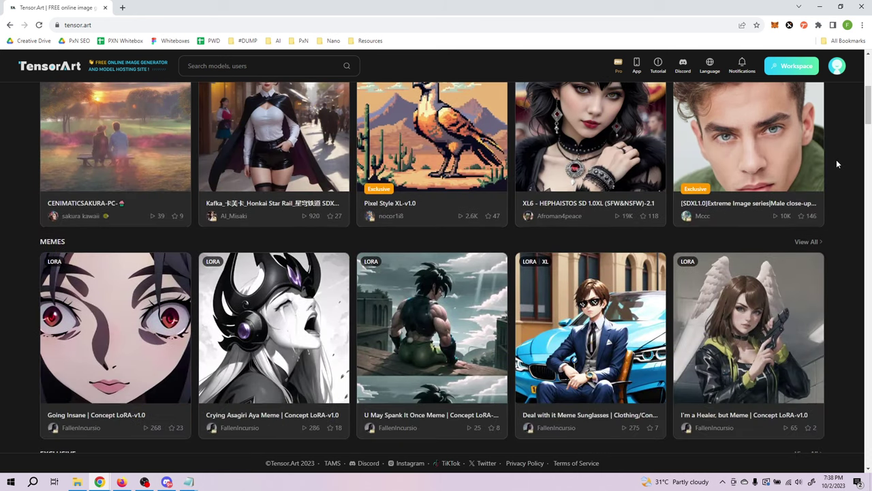
scroll(841, 169, "down", 9)
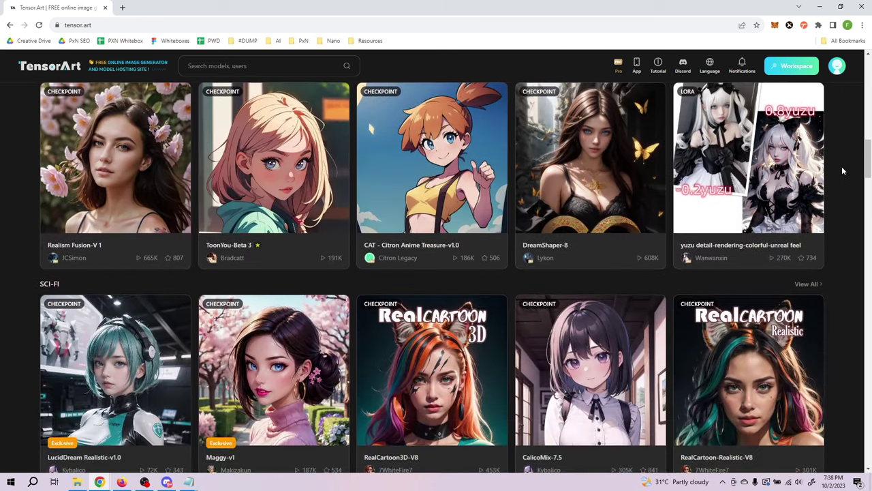
scroll(842, 166, "down", 1)
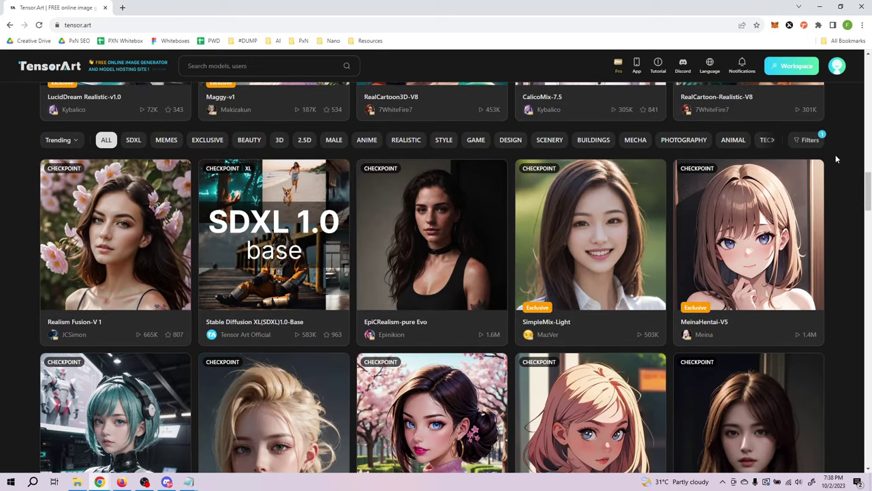
left_click(806, 144)
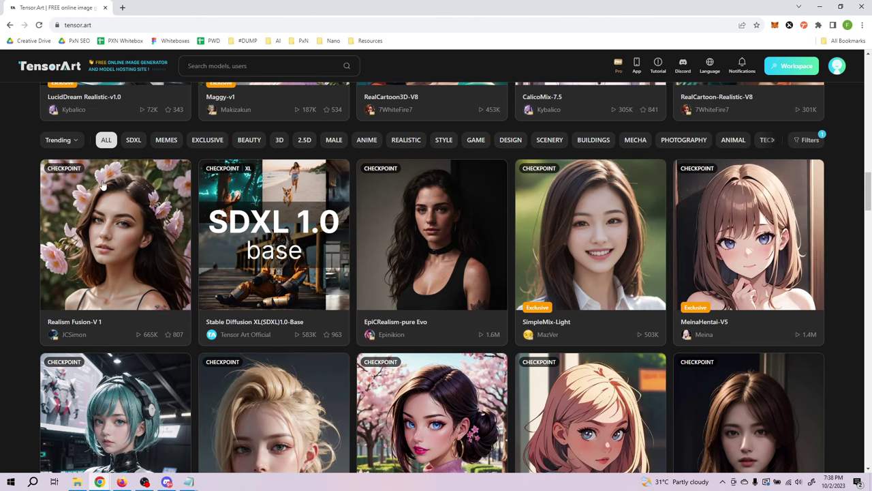
scroll(638, 244, "down", 2)
scroll(638, 243, "down", 8)
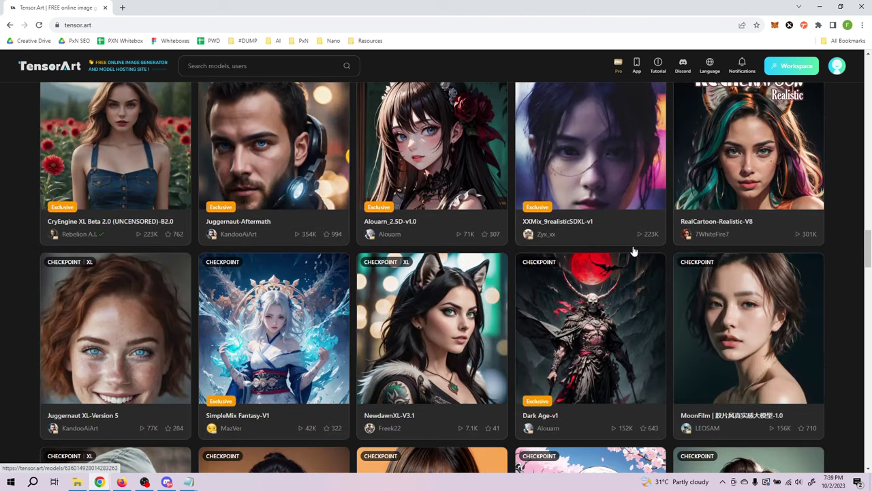
scroll(633, 249, "down", 2)
scroll(600, 272, "down", 1)
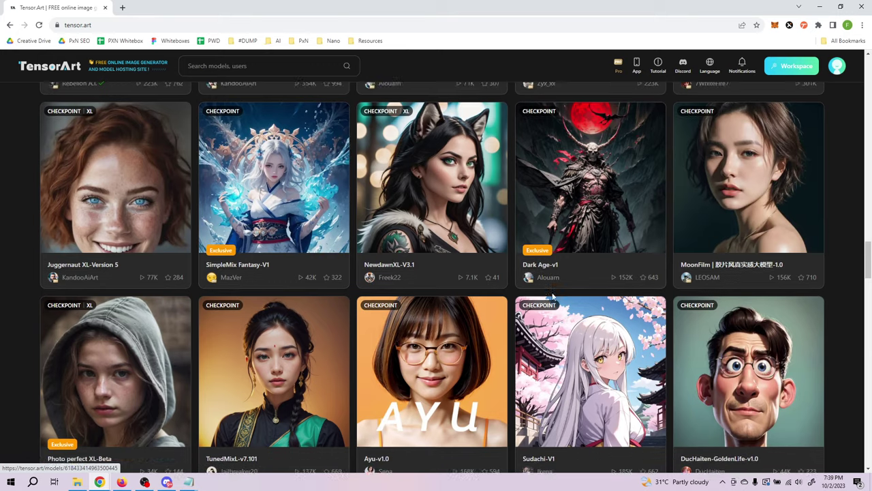
scroll(586, 297, "up", 5)
scroll(583, 300, "up", 12)
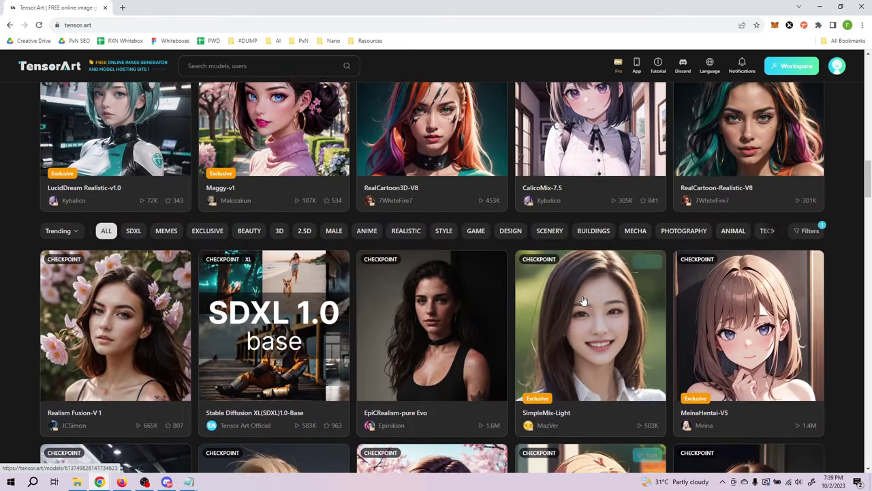
scroll(582, 300, "up", 7)
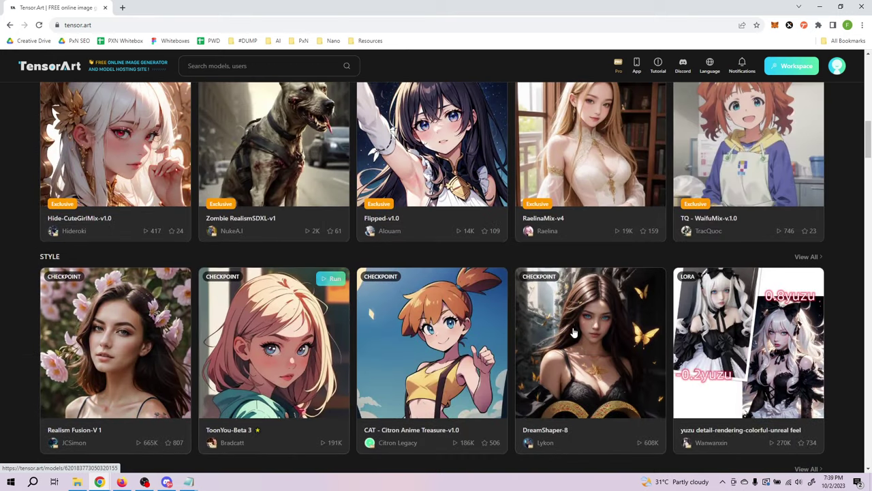
Browse deeper into the trending checkpoint gallery, comparing the art styles of models such as Animeliner-v1, Loons-2D-18-B and SDXL V2-Fix.
scroll(572, 312, "down", 4)
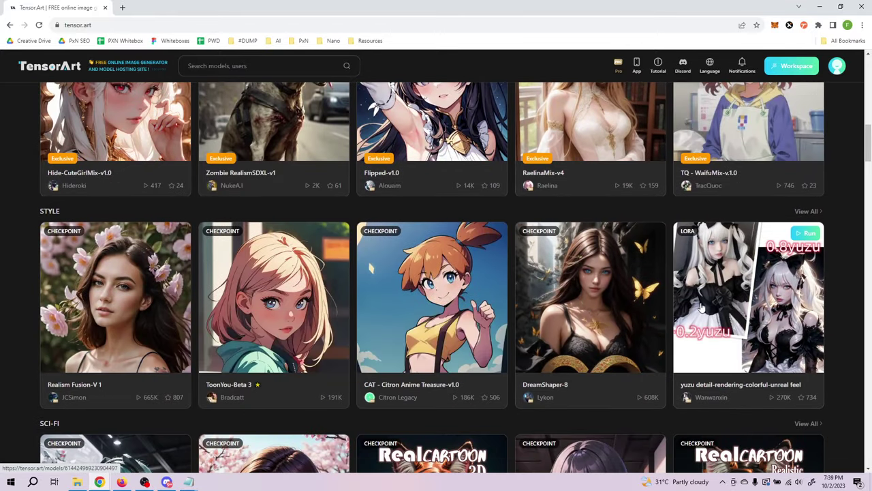
scroll(834, 259, "down", 2)
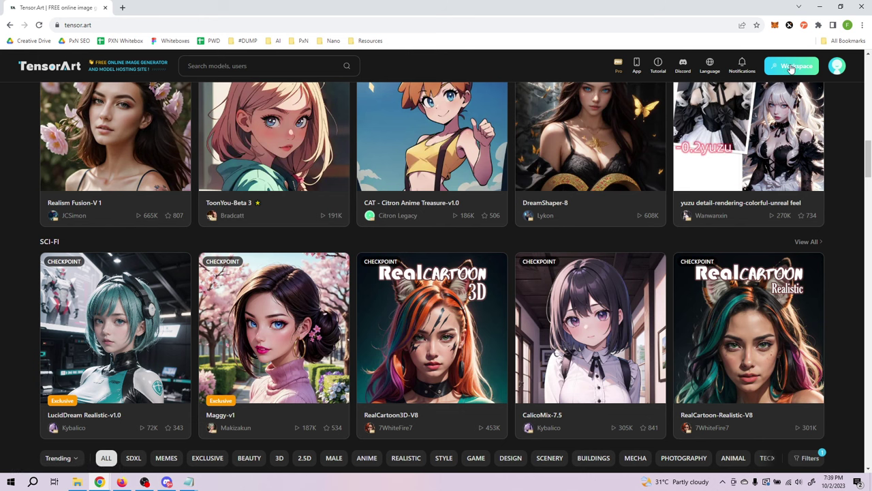
scroll(845, 183, "down", 10)
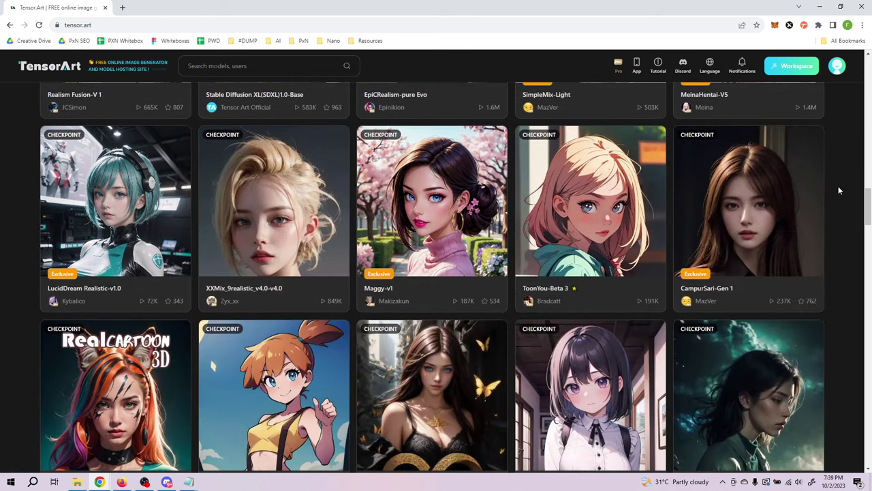
scroll(842, 193, "down", 12)
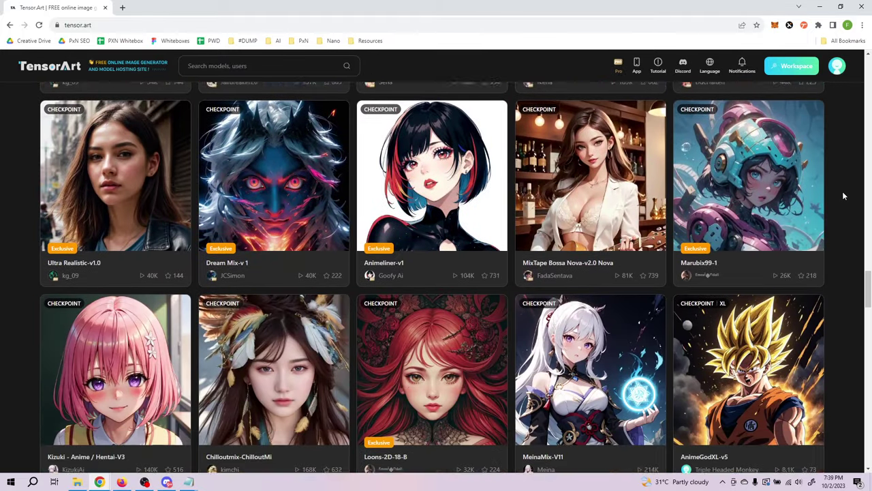
scroll(843, 196, "up", 3)
scroll(430, 253, "down", 2)
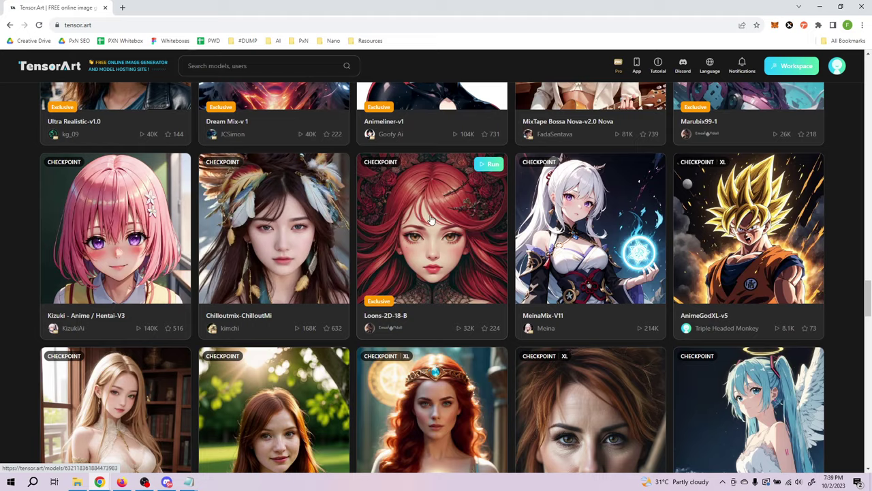
scroll(433, 263, "down", 3)
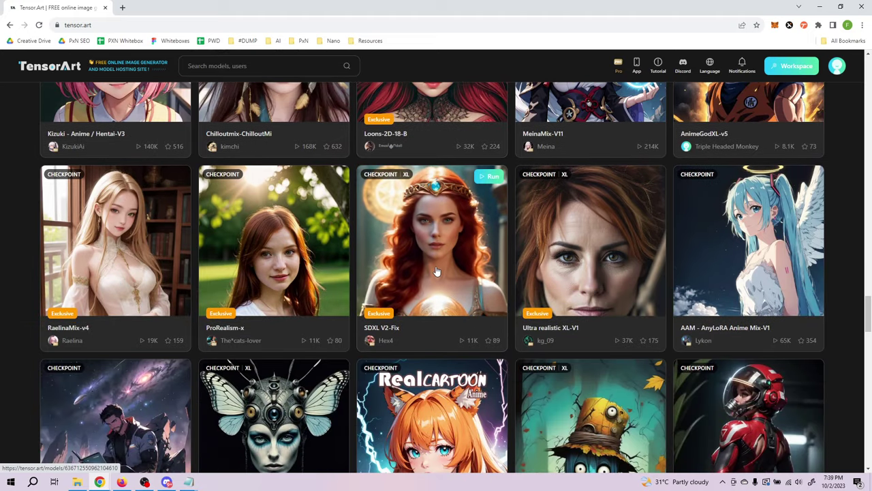
scroll(439, 271, "up", 3)
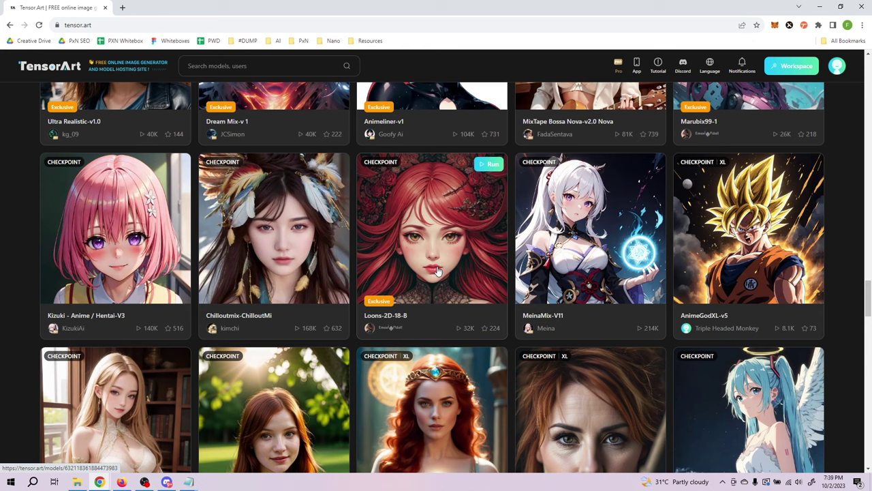
scroll(439, 271, "up", 4)
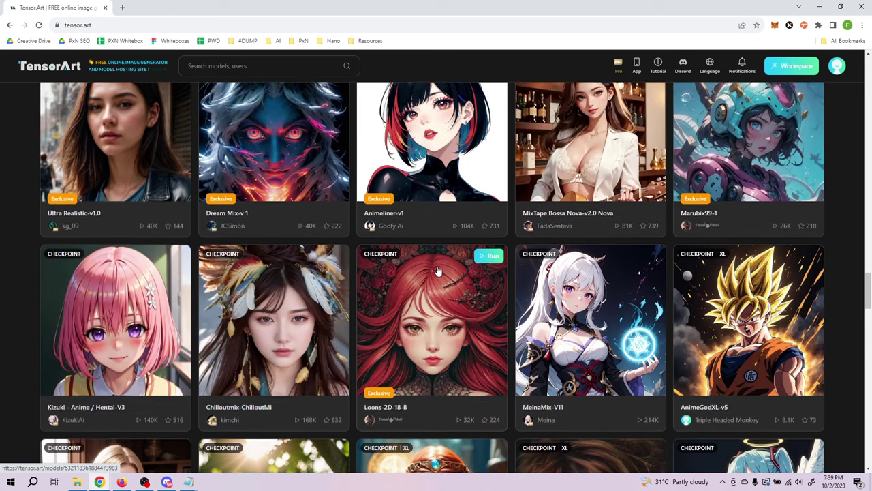
scroll(297, 312, "up", 2)
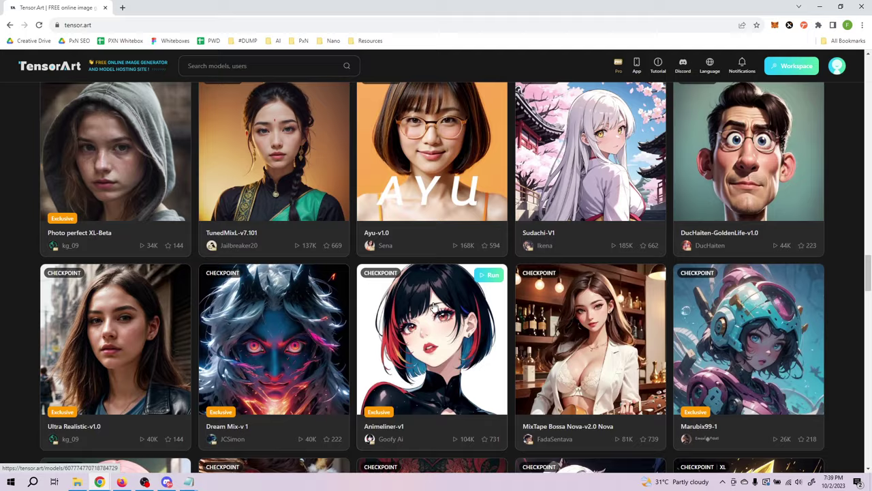
Open the model page of the Dark Age-v1 checkpoint from the trending gallery.
scroll(484, 285, "up", 2)
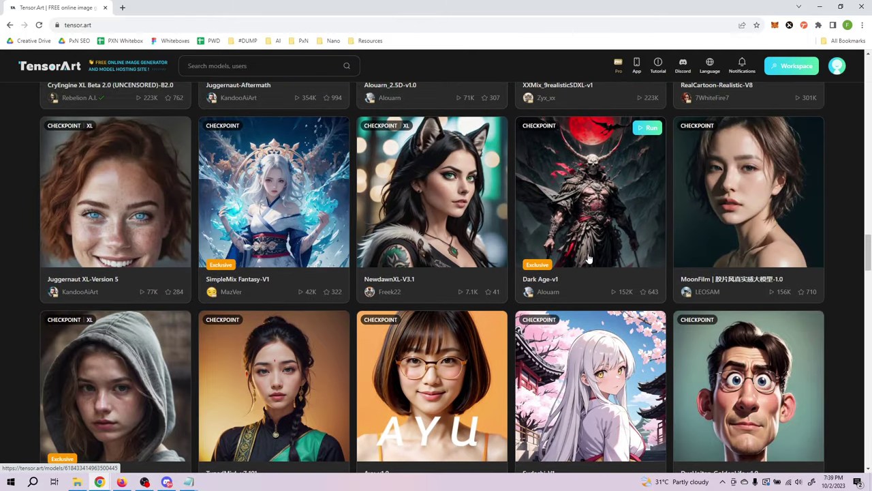
scroll(429, 342, "up", 1)
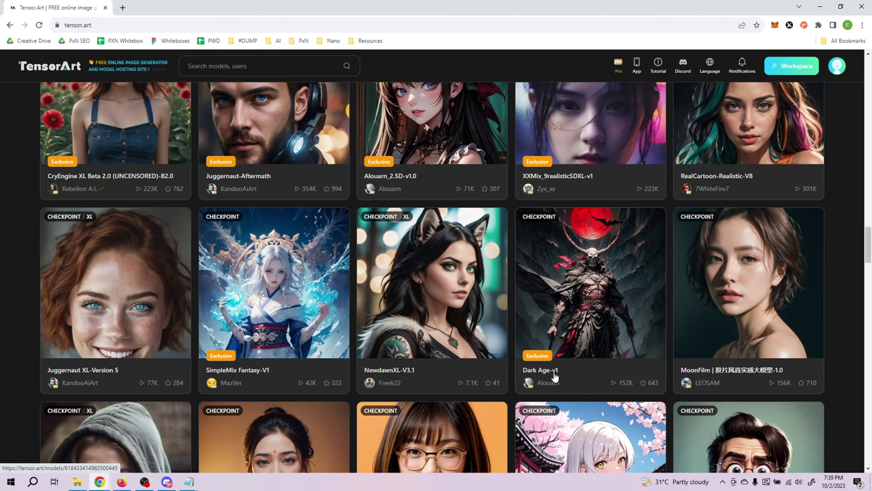
left_click(607, 282)
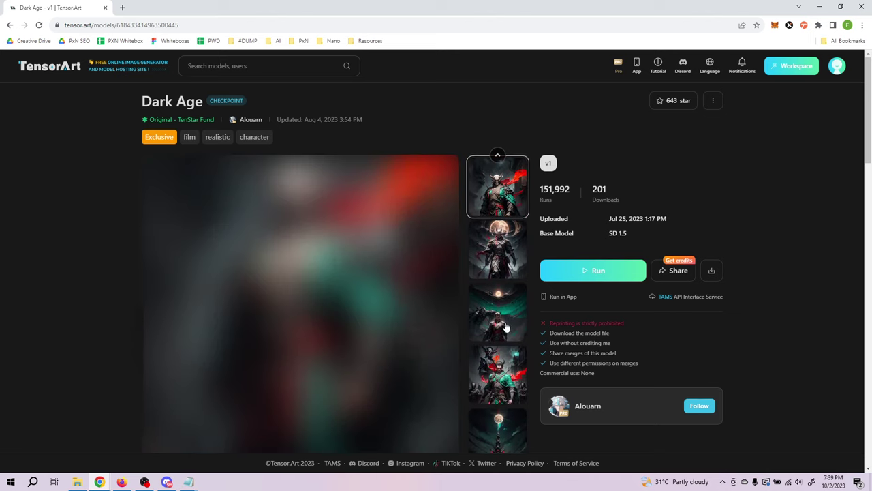
Preview the Dark Age sample image of a dragon under a red moon.
scroll(498, 319, "down", 1)
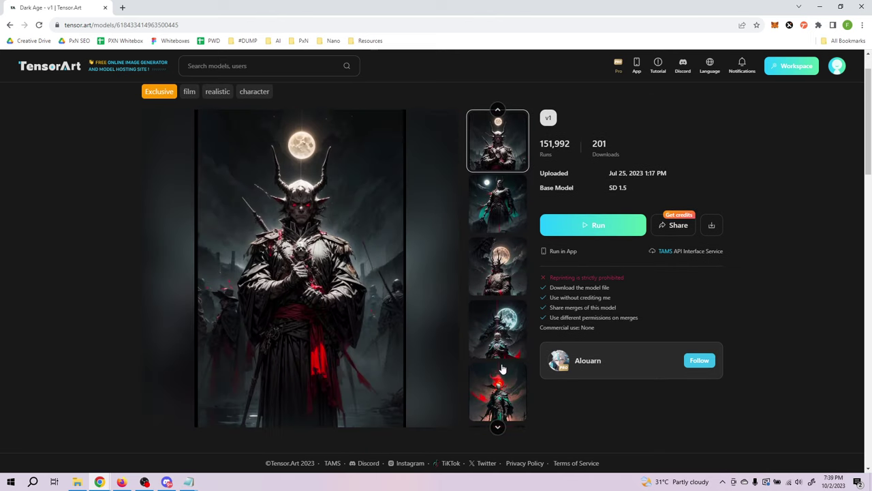
left_click(501, 381)
scroll(628, 325, "down", 3)
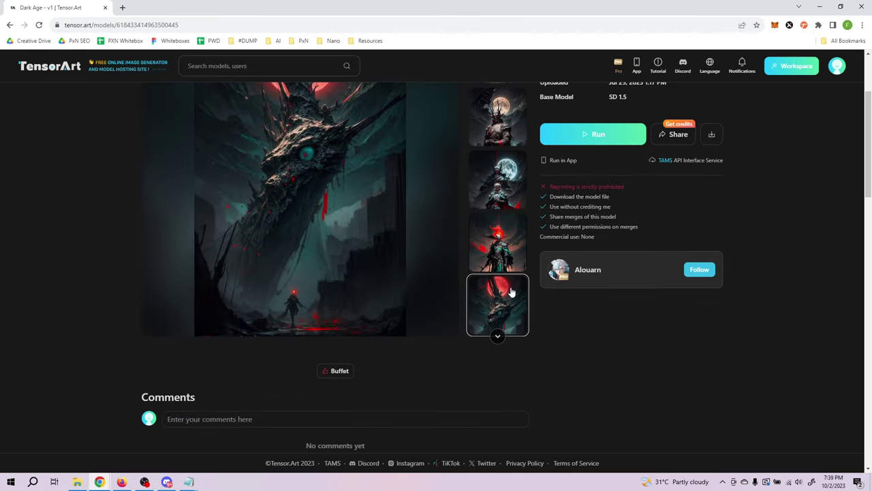
Browse the community images posted below the Dark Age model and compare their subjects and styles.
scroll(766, 331, "down", 3)
scroll(771, 313, "down", 2)
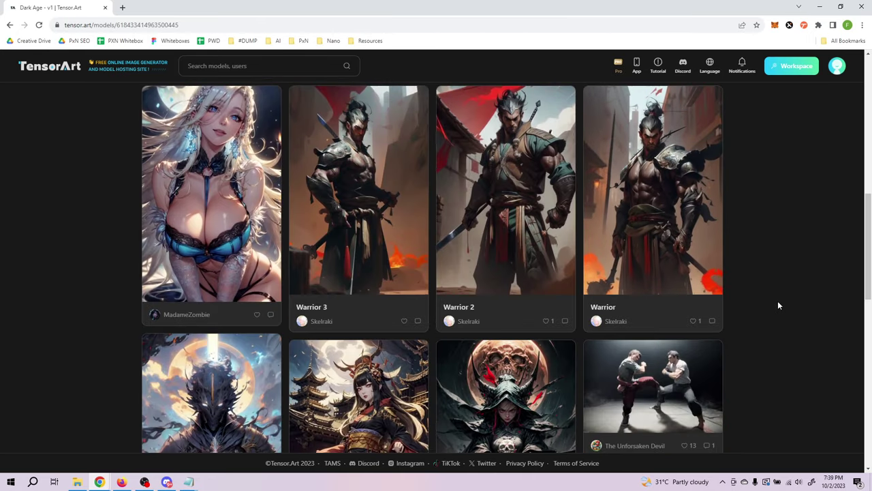
scroll(779, 305, "down", 10)
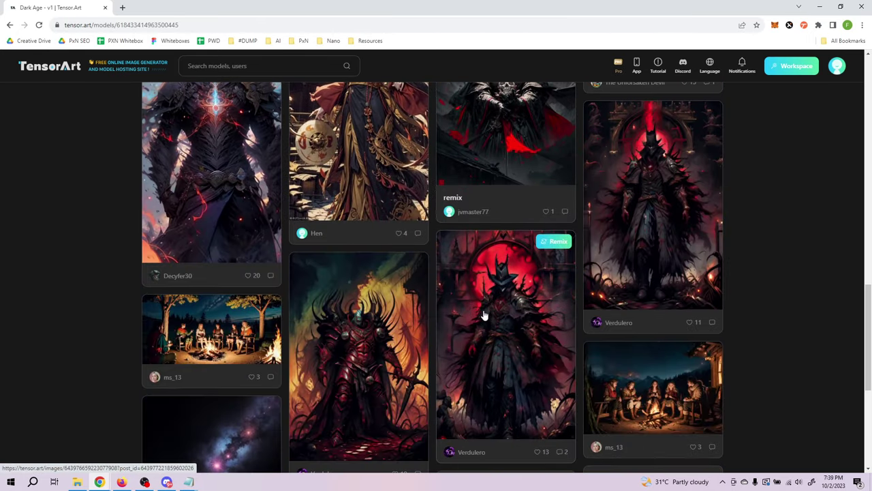
scroll(489, 315, "down", 7)
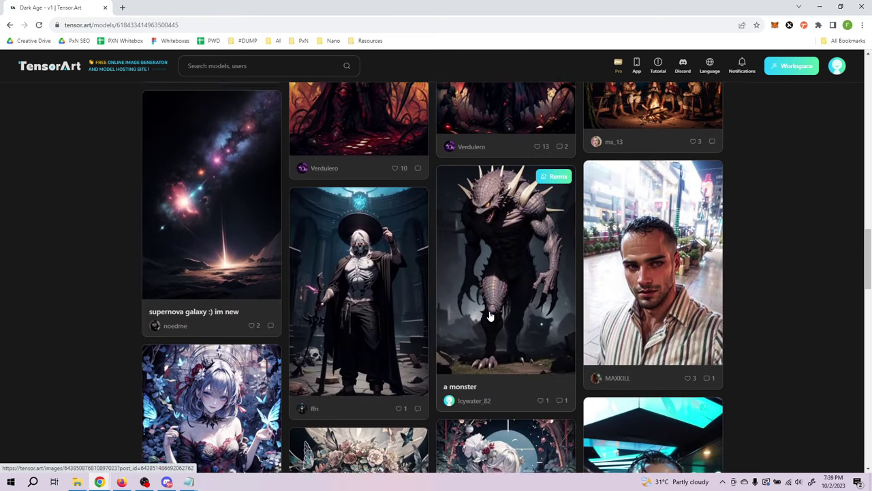
scroll(489, 316, "down", 5)
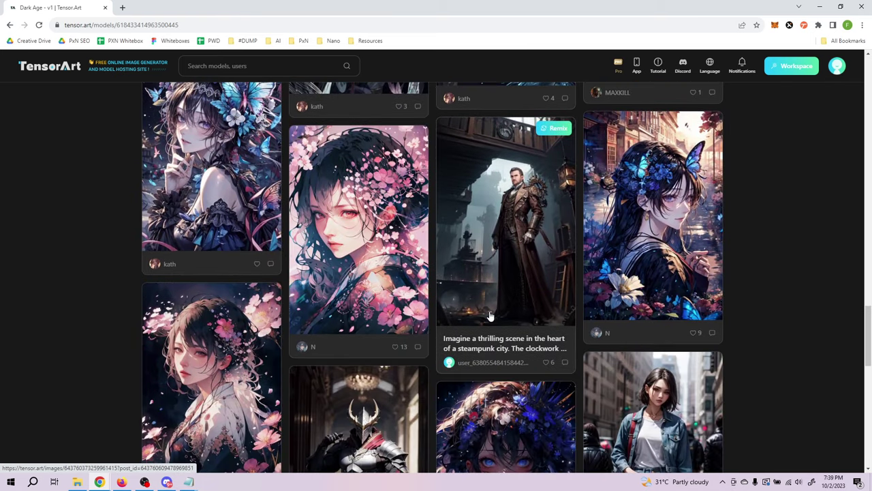
scroll(490, 315, "down", 2)
scroll(489, 316, "down", 4)
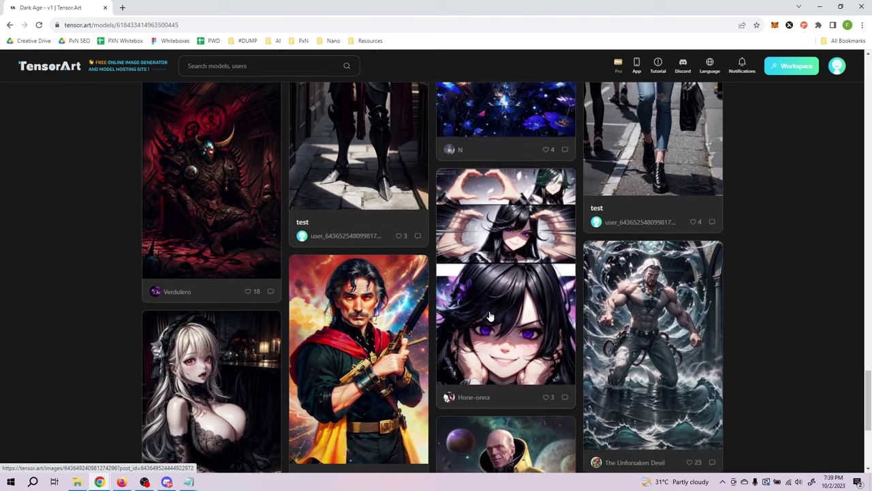
scroll(490, 316, "up", 1)
scroll(489, 316, "down", 2)
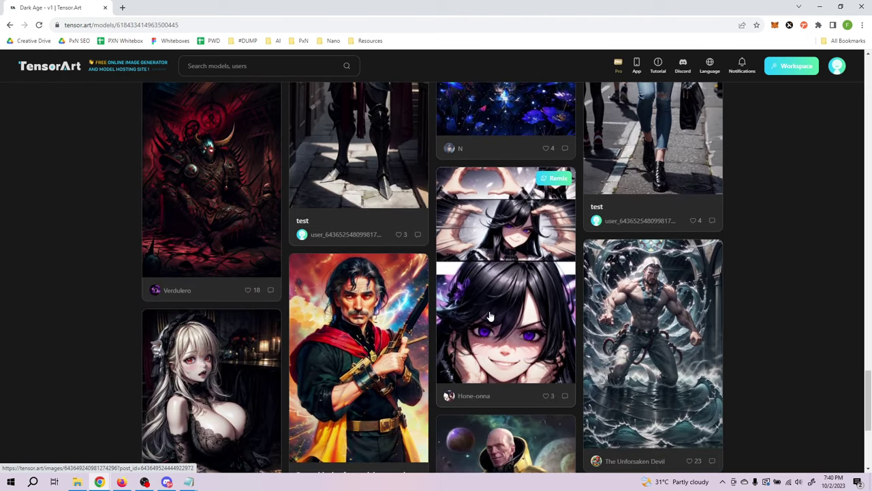
scroll(399, 229, "up", 1)
scroll(399, 228, "up", 1)
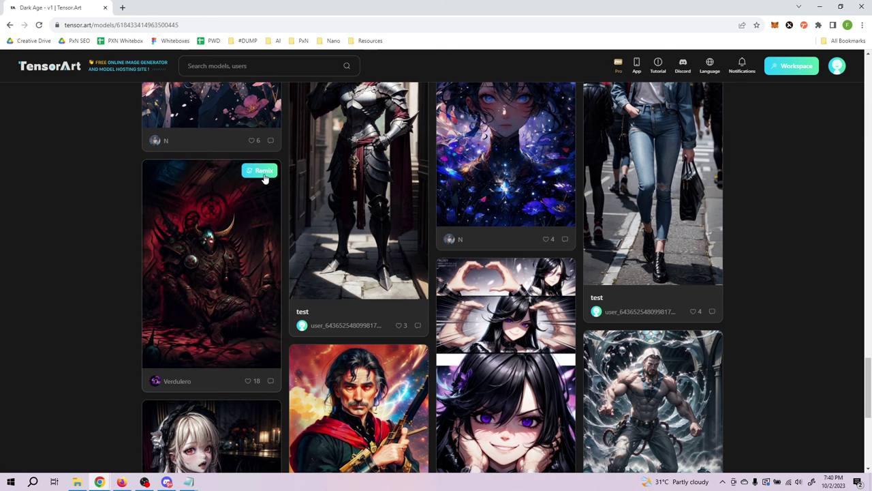
Open the red-lit image of the seated horned warrior and examine its models, prompt, negative prompt and sampling parameters.
left_click(208, 246)
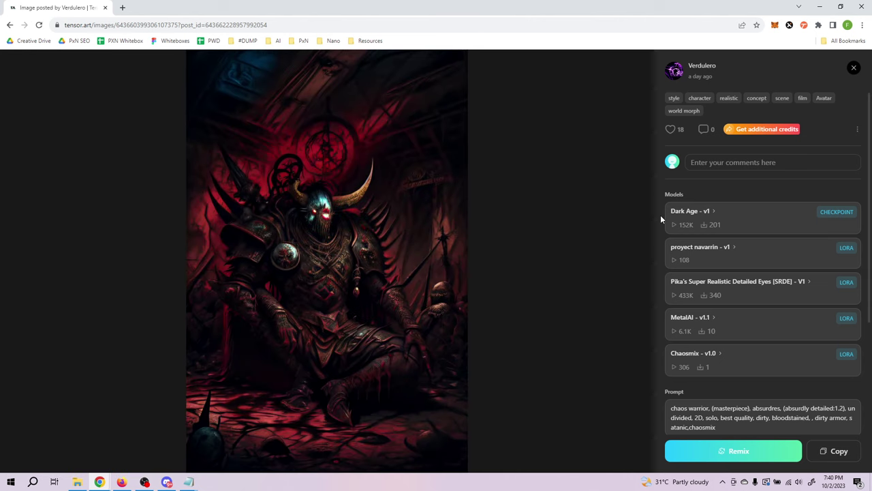
scroll(773, 281, "down", 1)
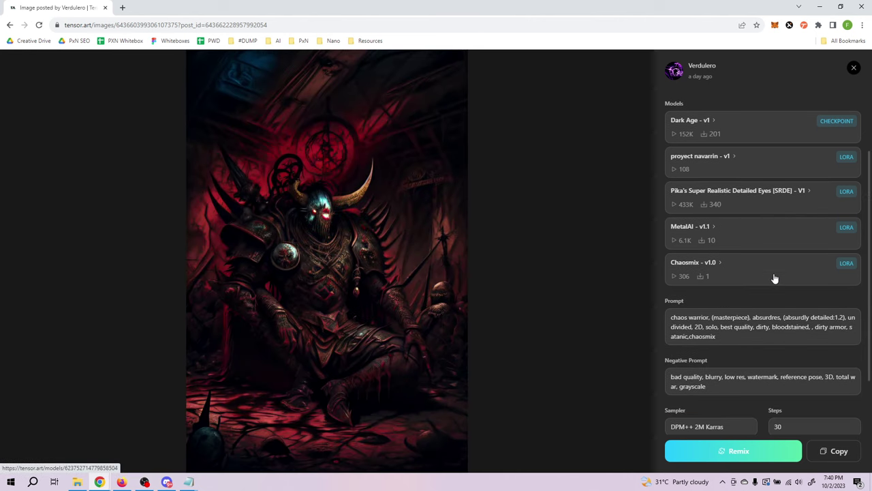
scroll(777, 283, "up", 1)
scroll(781, 246, "down", 1)
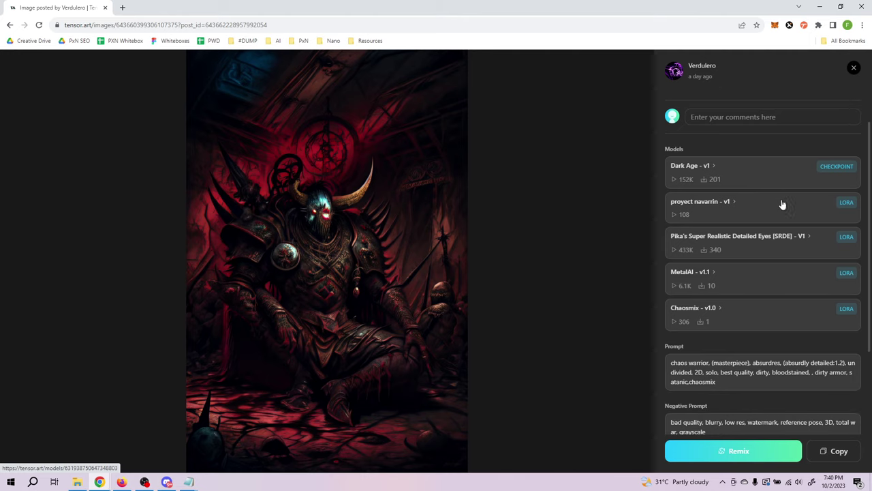
scroll(787, 326, "down", 2)
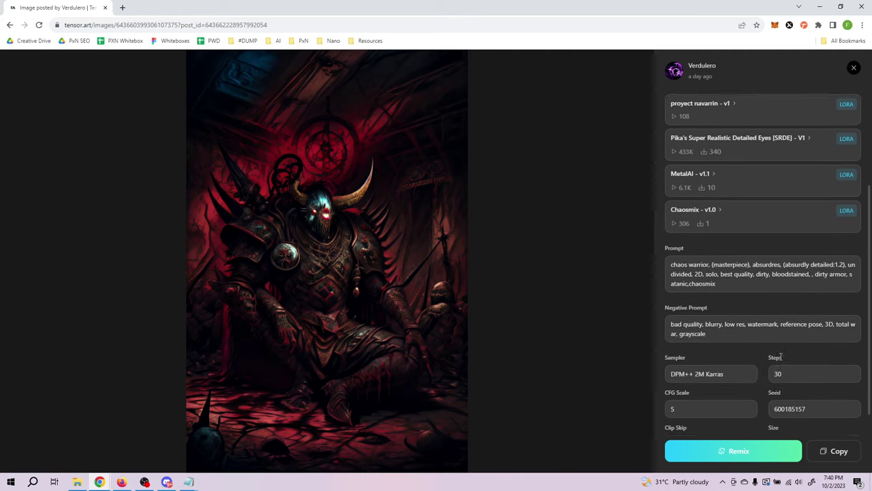
scroll(766, 386, "up", 3)
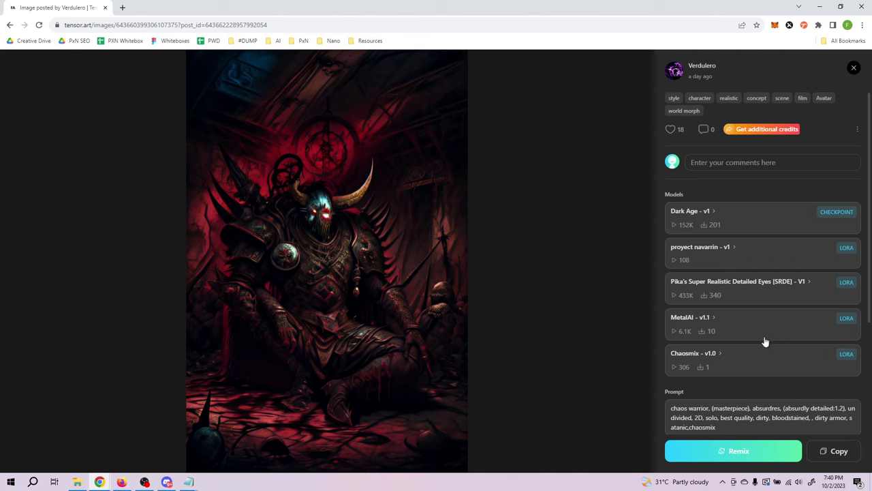
Remix the horned warrior image and review its prefilled model, LoRA, prompt, aspect ratio, sampling, Hires.fix and ADetailer settings.
left_click(721, 456)
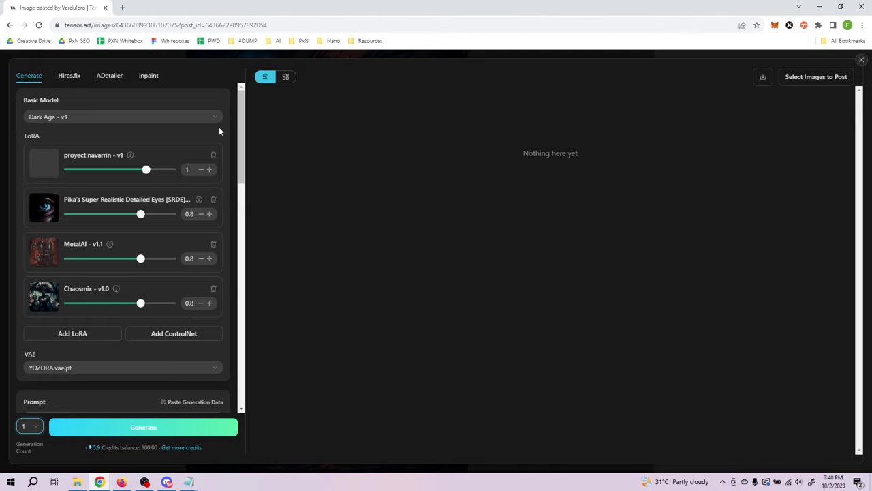
scroll(227, 133, "down", 5)
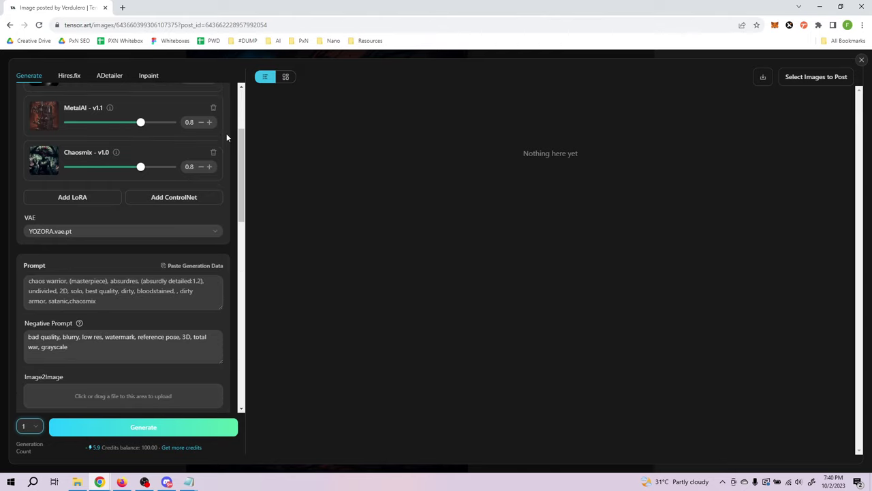
scroll(230, 143, "up", 2)
scroll(230, 139, "down", 1)
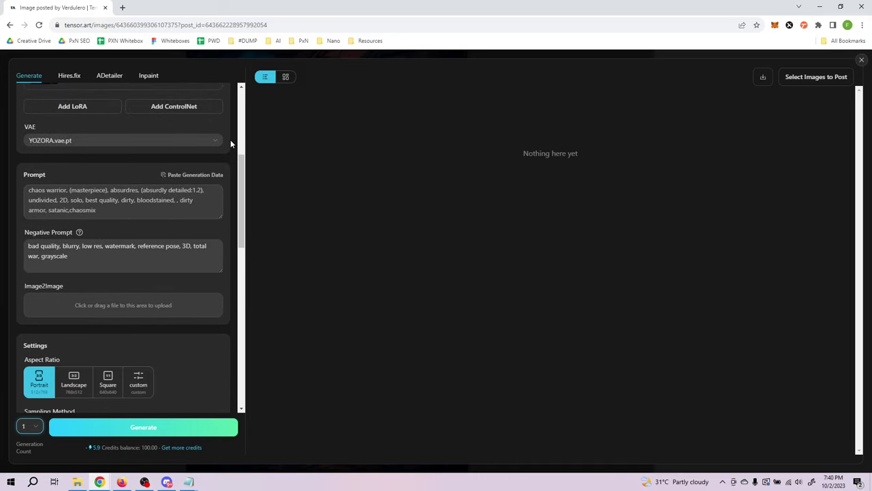
scroll(172, 230, "down", 2)
scroll(180, 238, "down", 1)
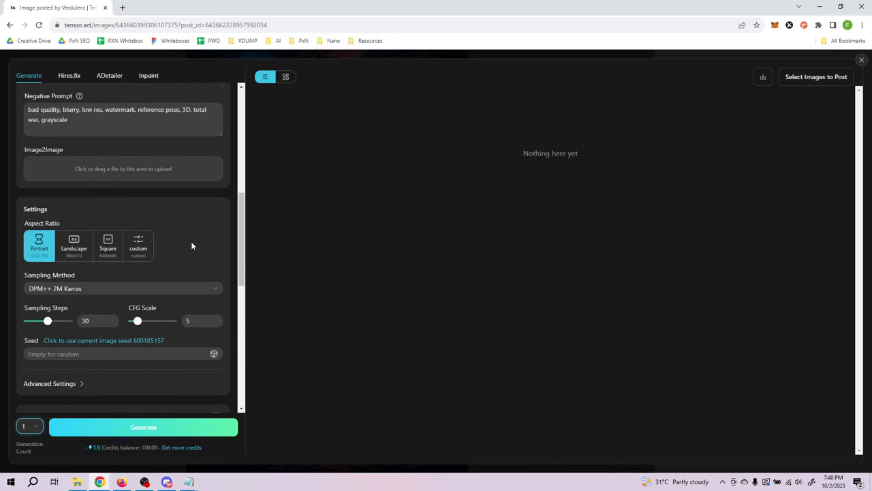
scroll(170, 210, "down", 1)
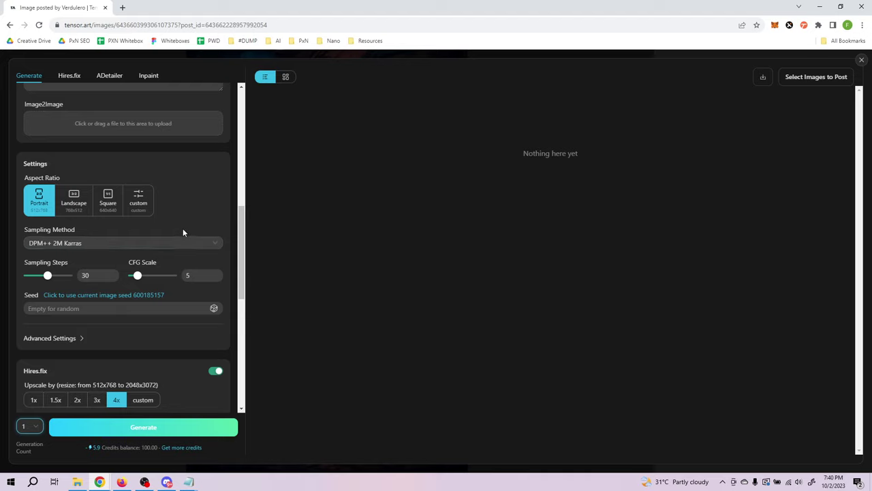
scroll(183, 232, "down", 4)
scroll(223, 294, "down", 2)
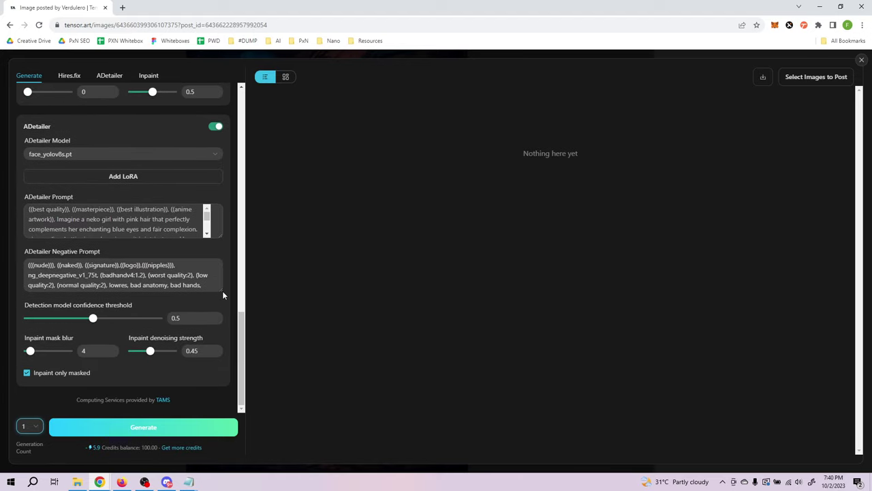
scroll(234, 292, "up", 5)
scroll(234, 292, "up", 6)
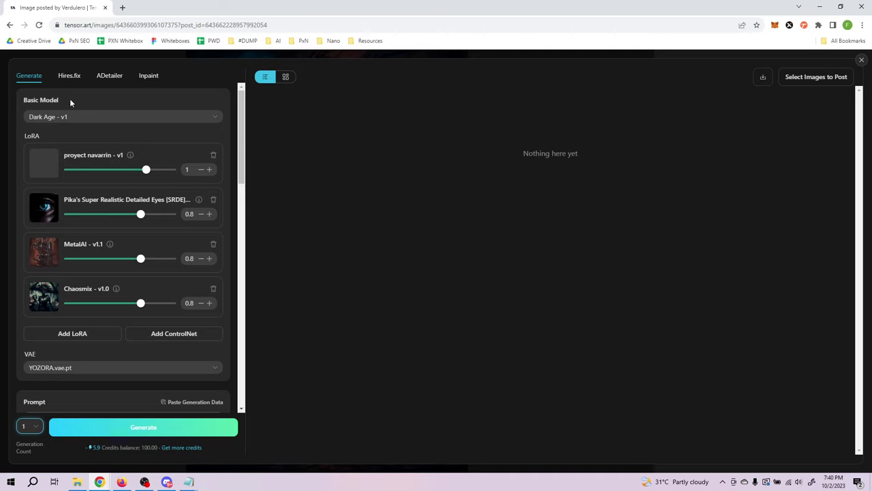
Examine the base models offered in the Try Now category for the remix, keeping Dark Age - v1 as the basic model.
left_click(198, 119)
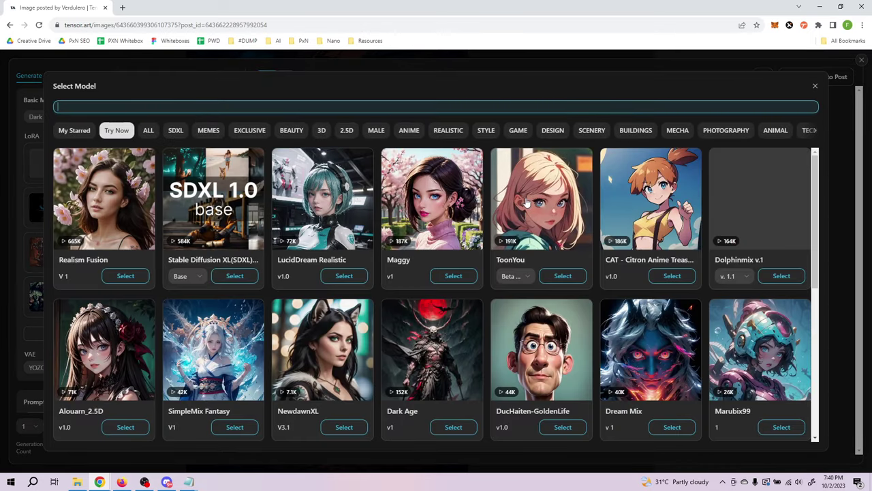
scroll(672, 218, "down", 5)
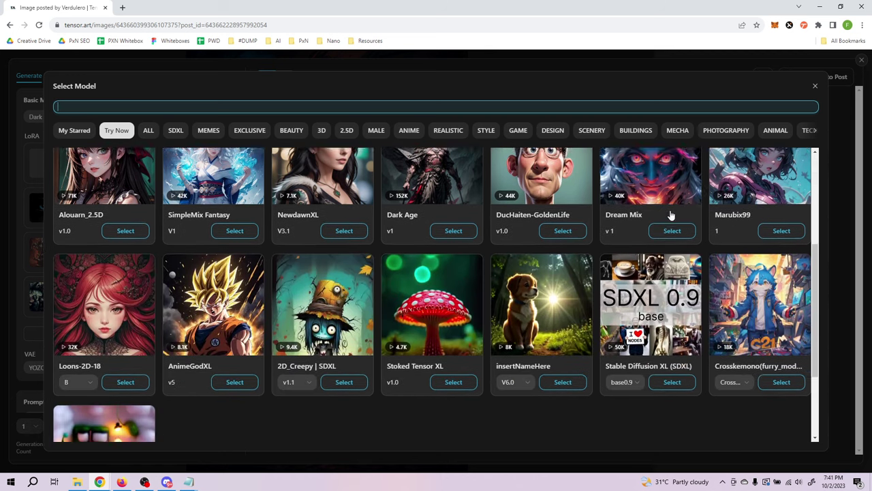
scroll(668, 300, "up", 5)
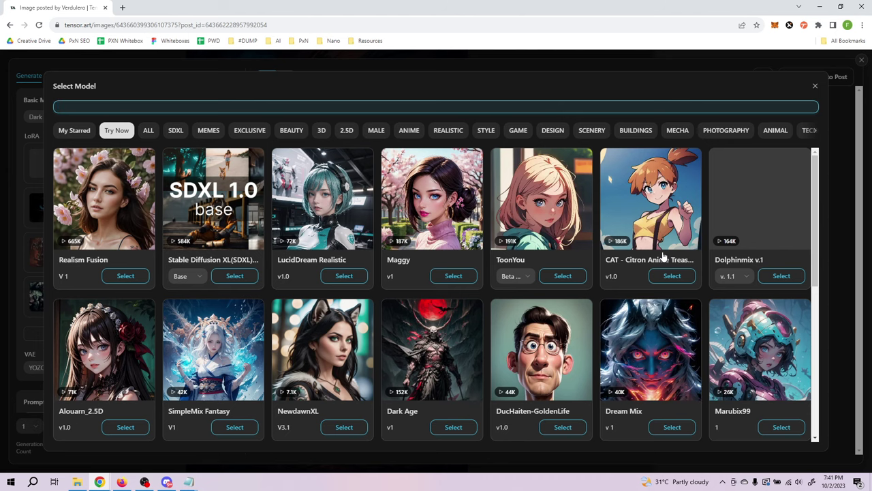
scroll(590, 250, "down", 1)
scroll(591, 250, "down", 2)
scroll(205, 254, "up", 2)
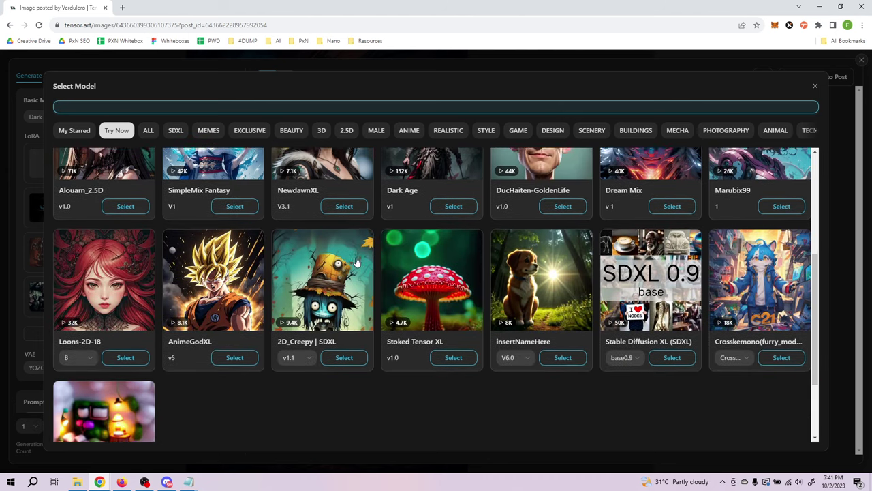
scroll(428, 255, "up", 1)
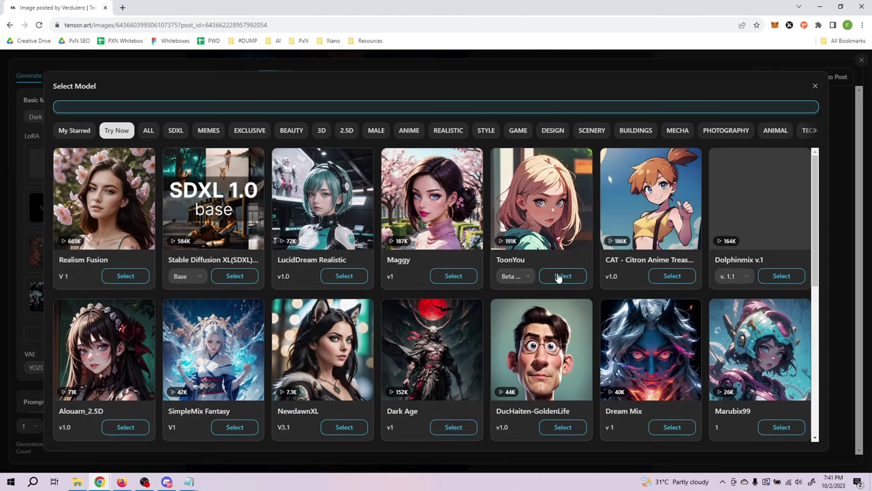
scroll(405, 389, "down", 2)
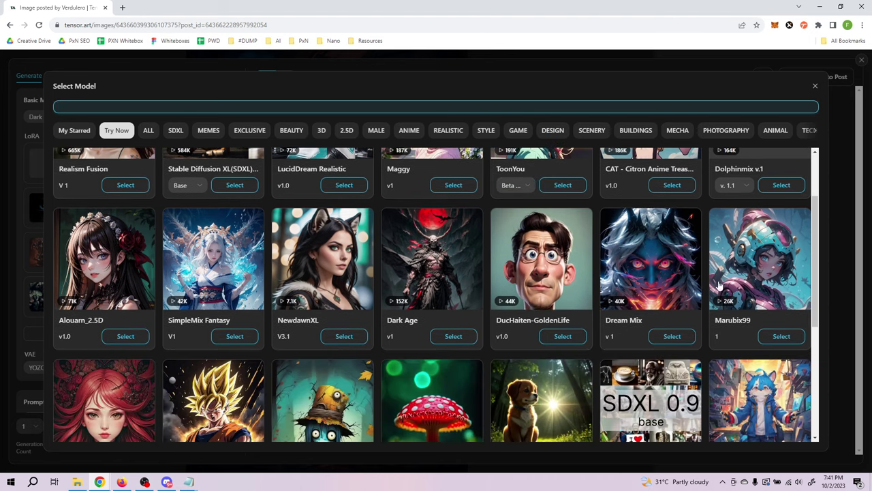
scroll(405, 390, "down", 1)
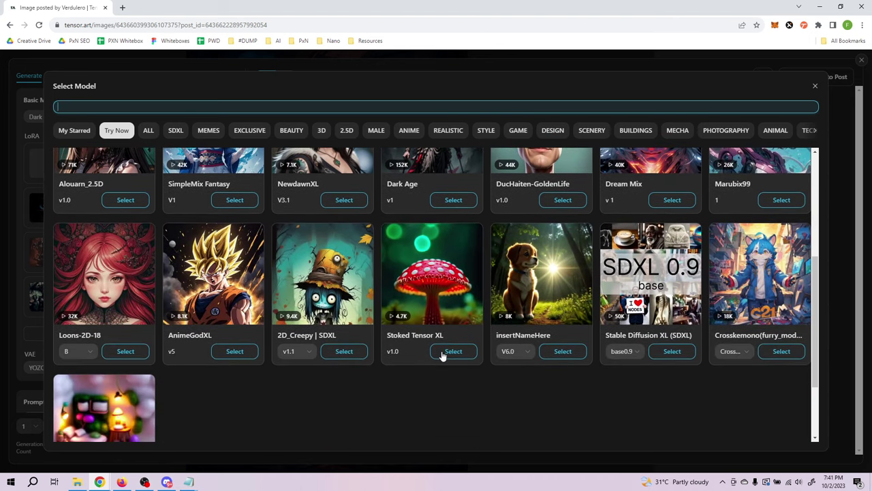
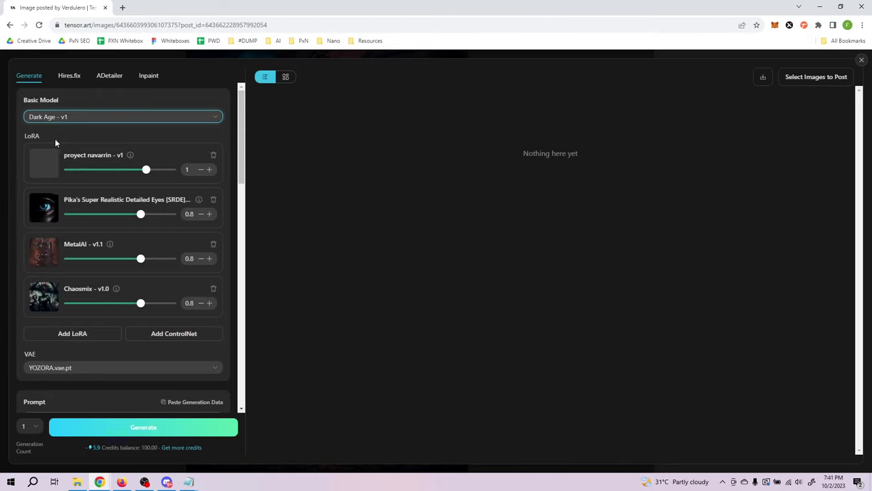
left_click(100, 115)
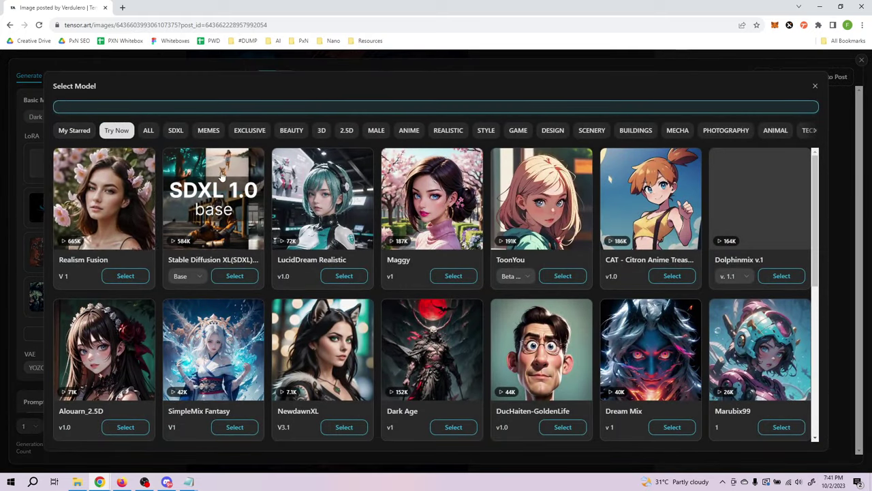
left_click(816, 88)
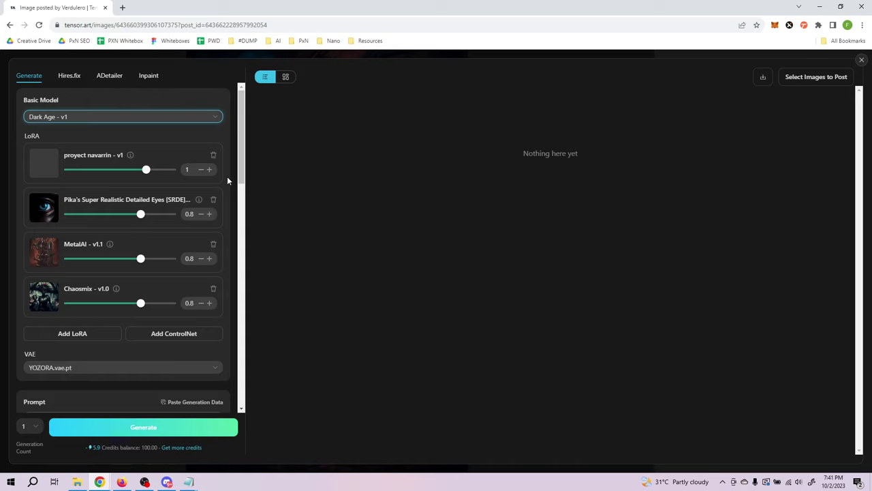
Enlarge the preview image of the Pika's Super Realistic Detailed Eyes LoRA.
left_click(39, 207)
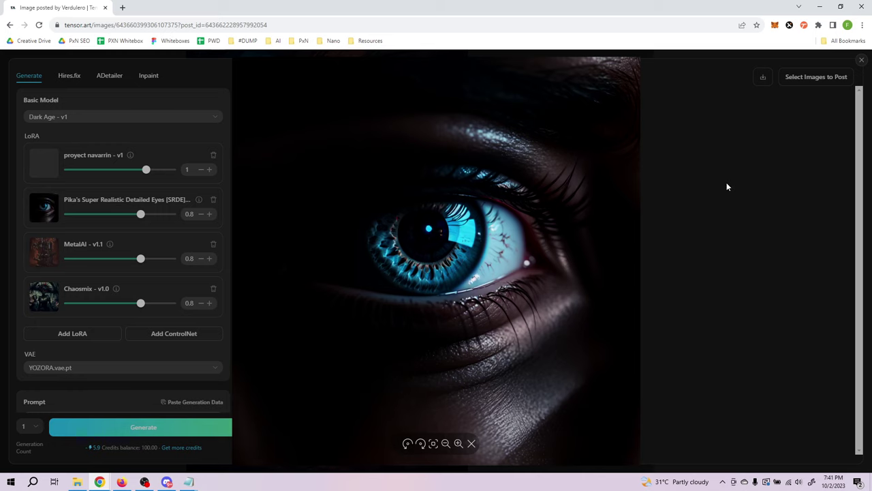
Close the enlarged LoRA preview and look through the base models in the Try Now category, keeping Dark Age - v1.
left_click(726, 183)
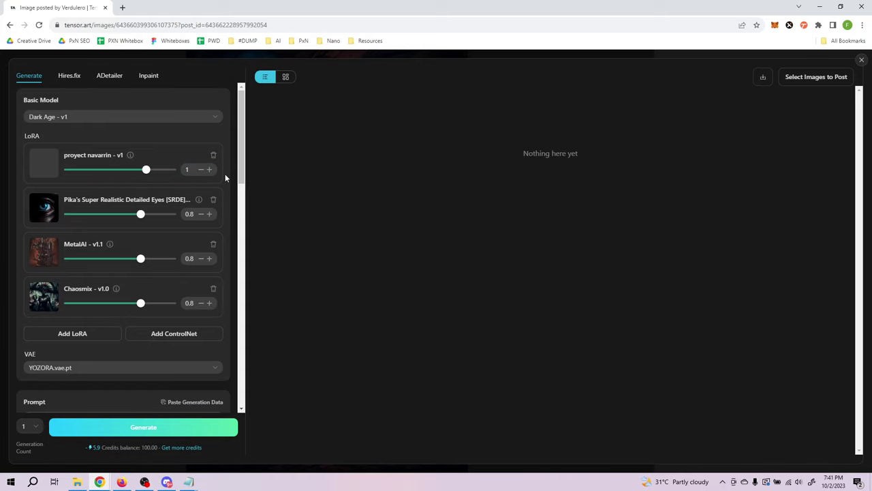
left_click(176, 118)
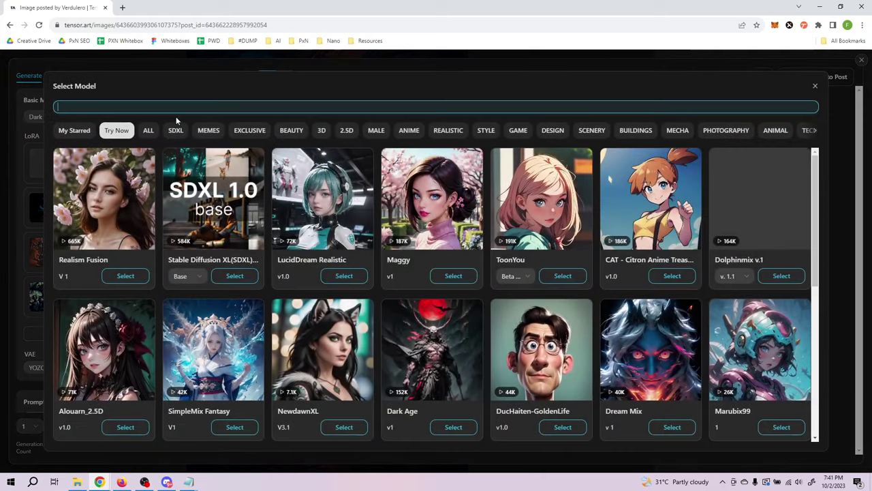
scroll(411, 317, "down", 1)
scroll(355, 354, "down", 1)
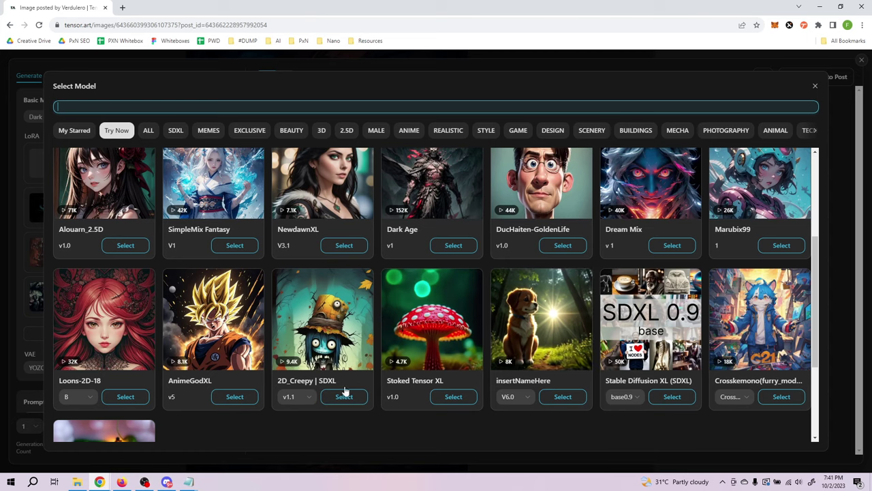
scroll(360, 347, "up", 2)
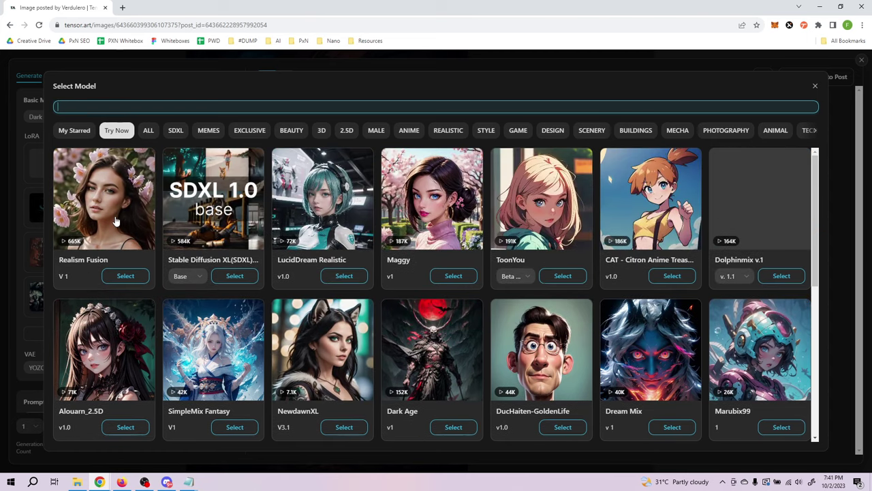
left_click(817, 89)
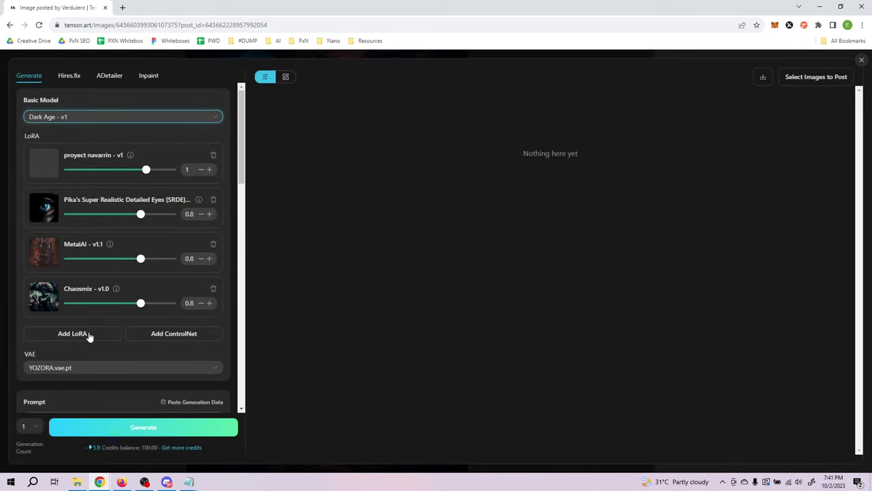
Browse the LoRAs offered in the Try Now category without adding one to the remix.
left_click(73, 334)
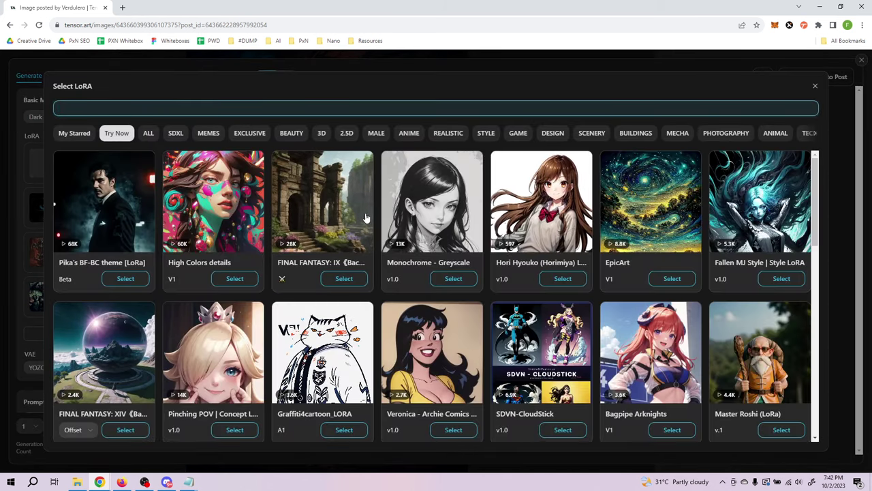
scroll(367, 217, "down", 7)
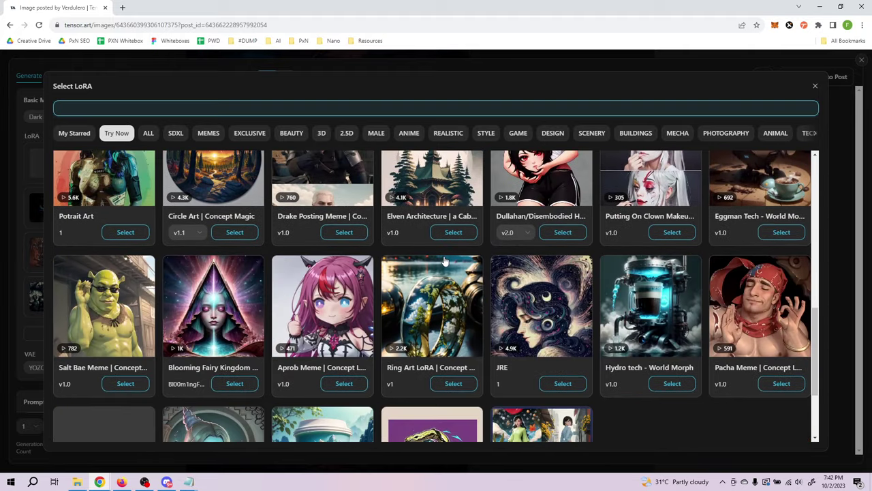
scroll(444, 261, "down", 3)
left_click(815, 86)
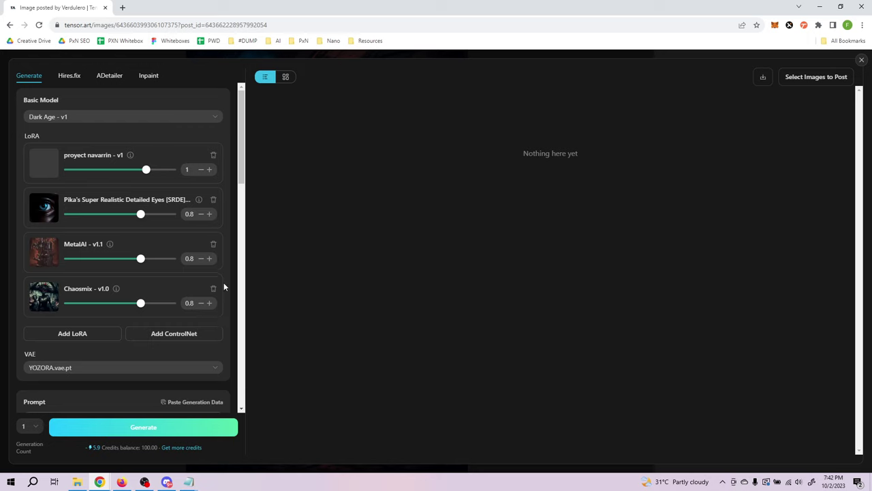
Review the remix's LoRA weights, VAE, prompt, negative prompt and Image2Image option.
scroll(225, 254, "down", 1)
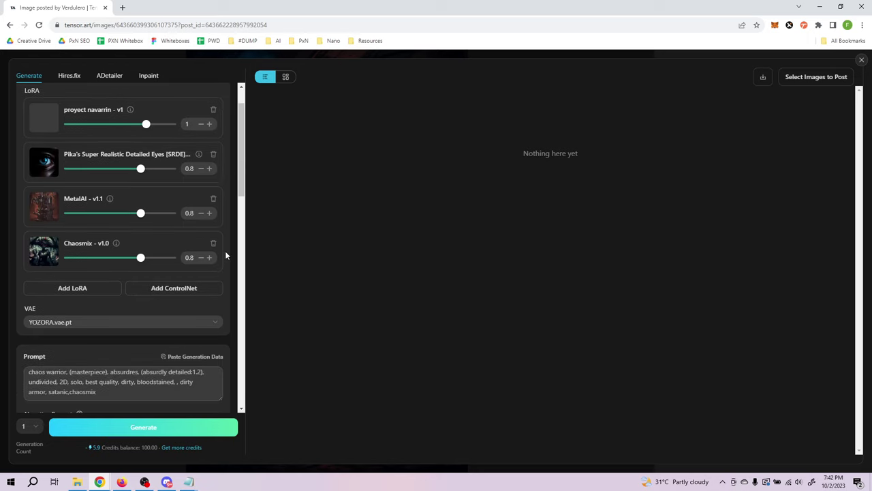
scroll(226, 255, "down", 1)
scroll(225, 255, "up", 2)
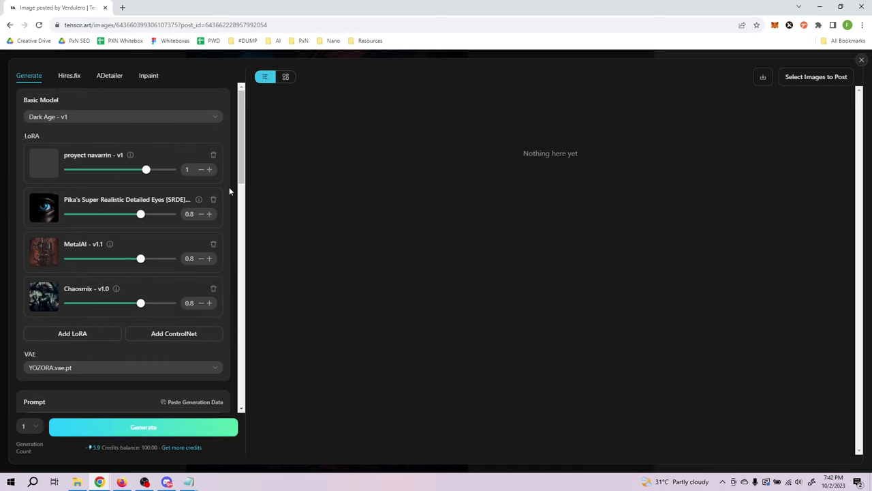
scroll(229, 184, "down", 5)
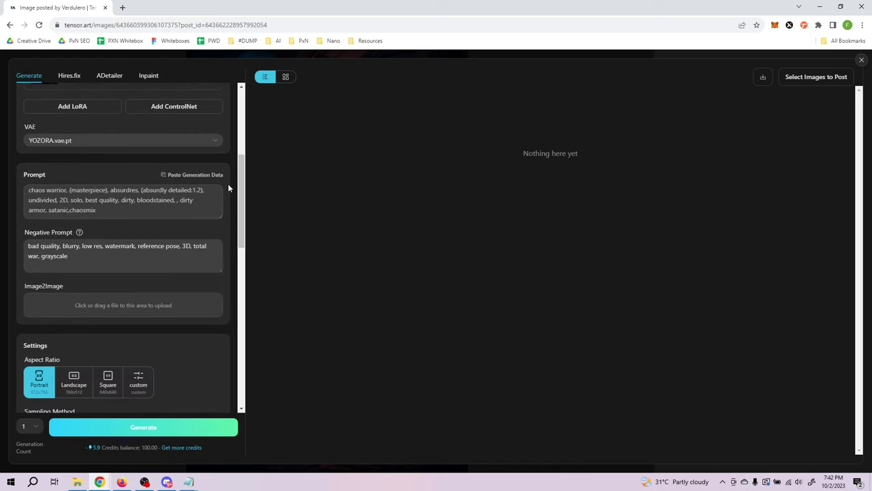
left_click(76, 200)
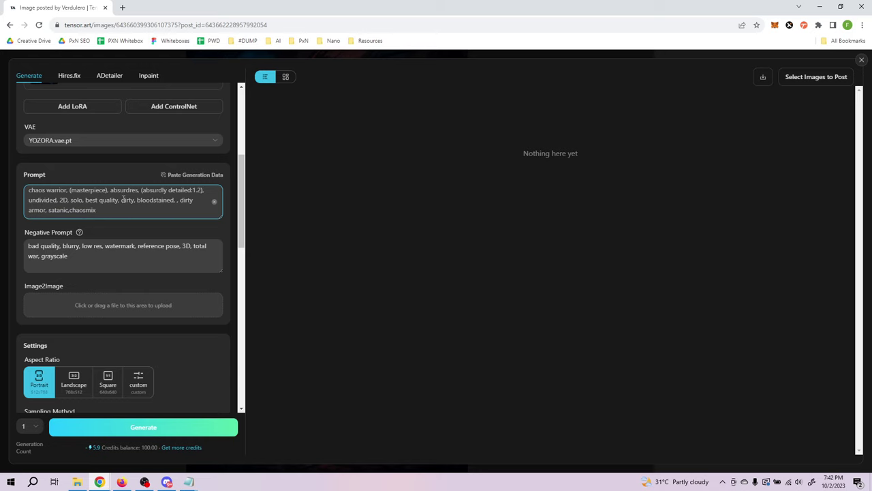
scroll(123, 198, "down", 1)
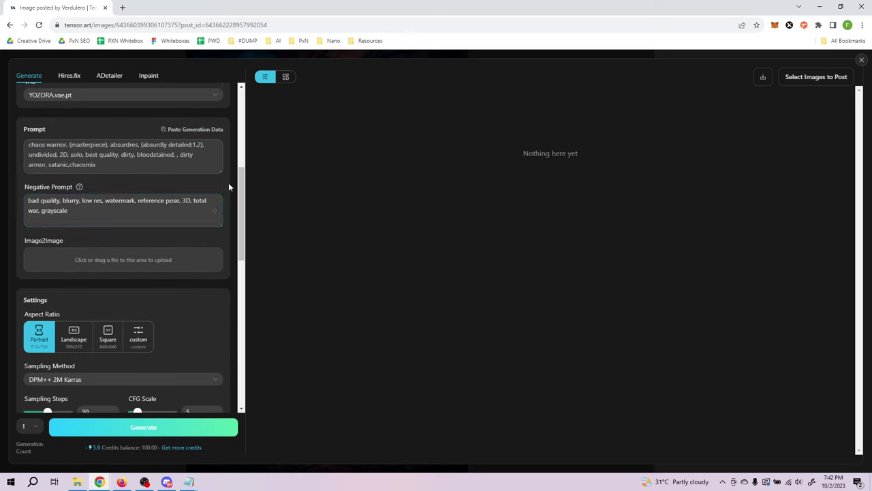
left_click(121, 197)
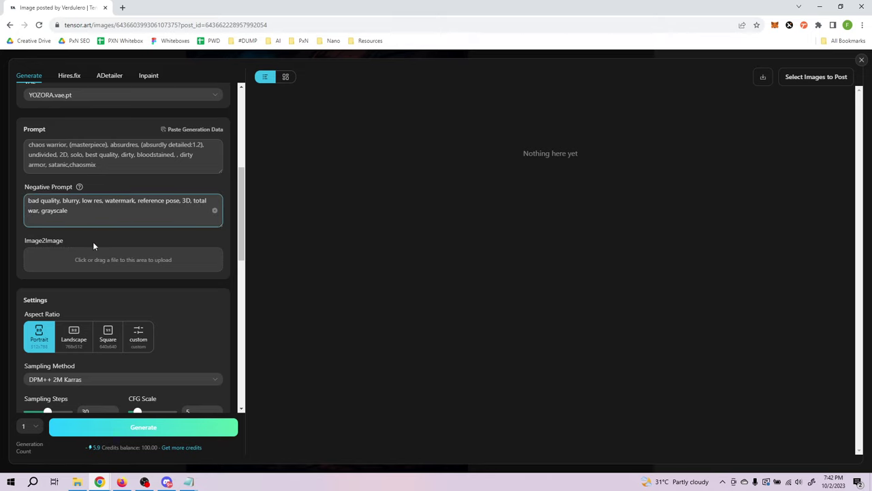
left_click(204, 190)
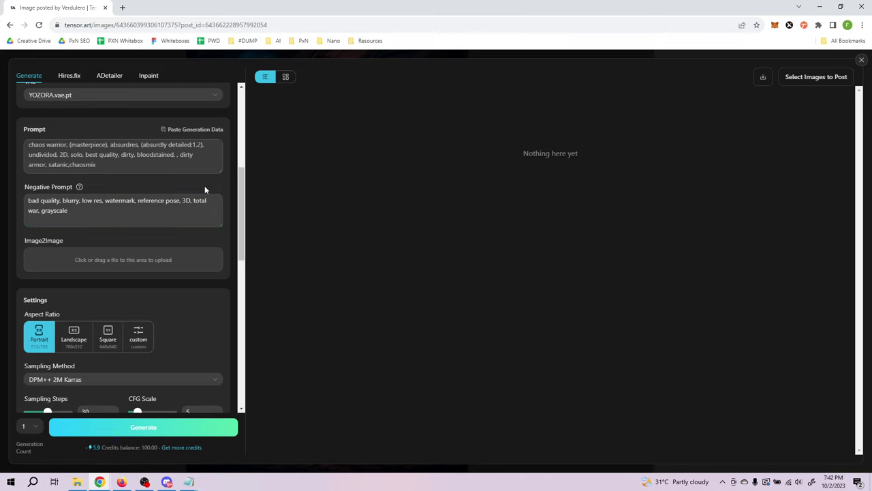
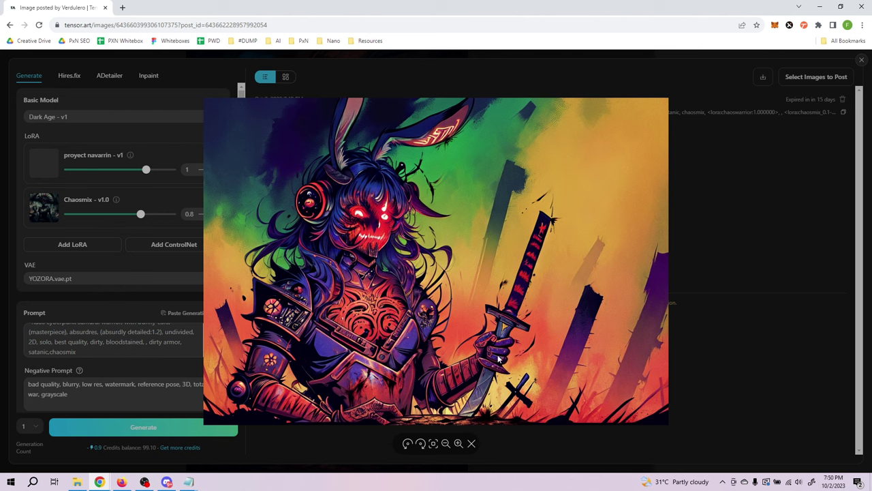
Close the enlarged samurai image, enable Hires.fix with 4x upscaling and the 4x-UltraSharp upscaler, and try to generate the image.
left_click(764, 220)
scroll(228, 271, "down", 2)
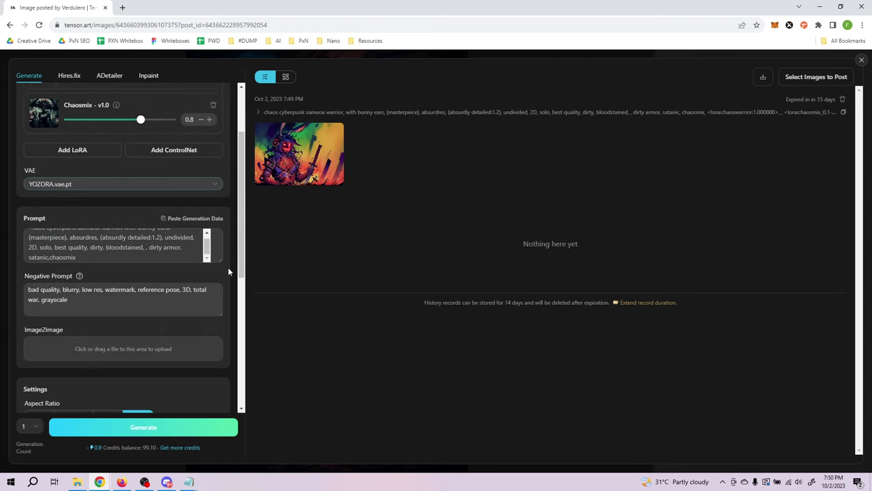
scroll(227, 267, "down", 5)
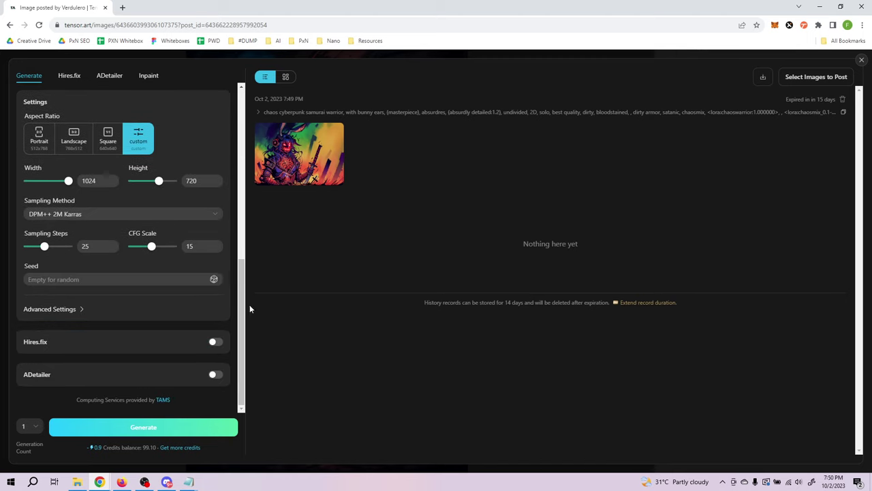
left_click(215, 342)
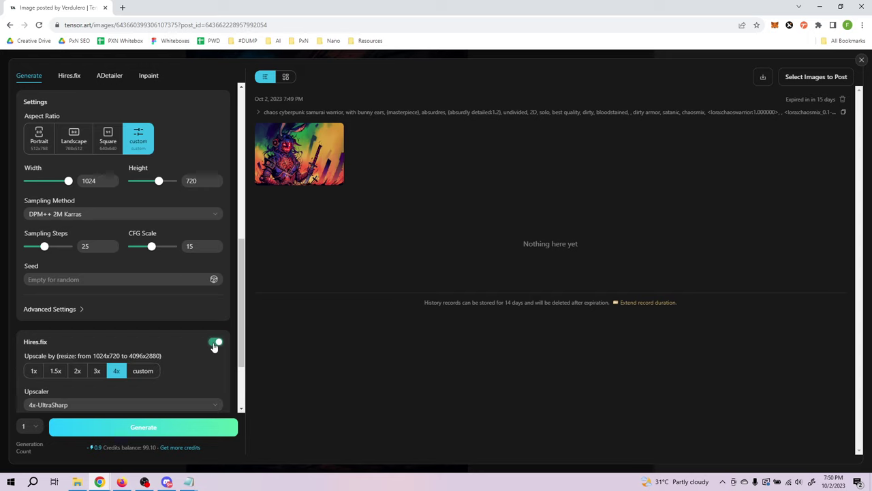
scroll(224, 355, "down", 2)
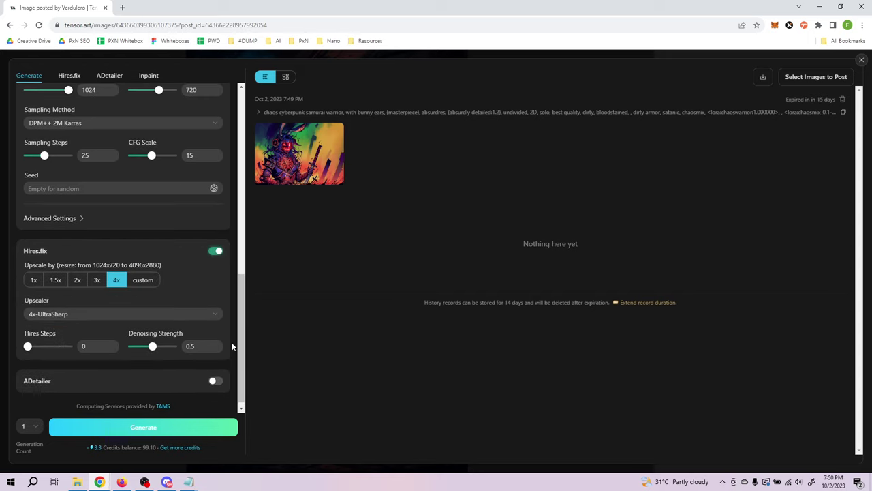
left_click(154, 426)
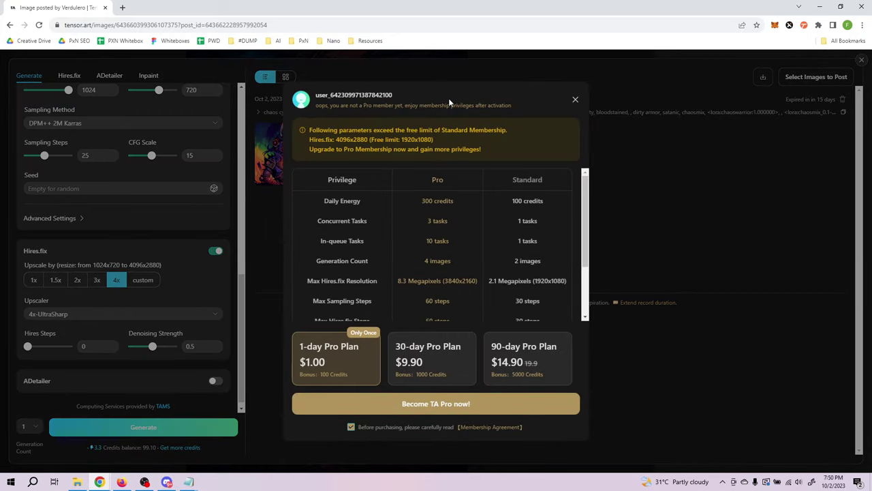
left_click(575, 100)
scroll(233, 204, "up", 4)
scroll(233, 204, "up", 5)
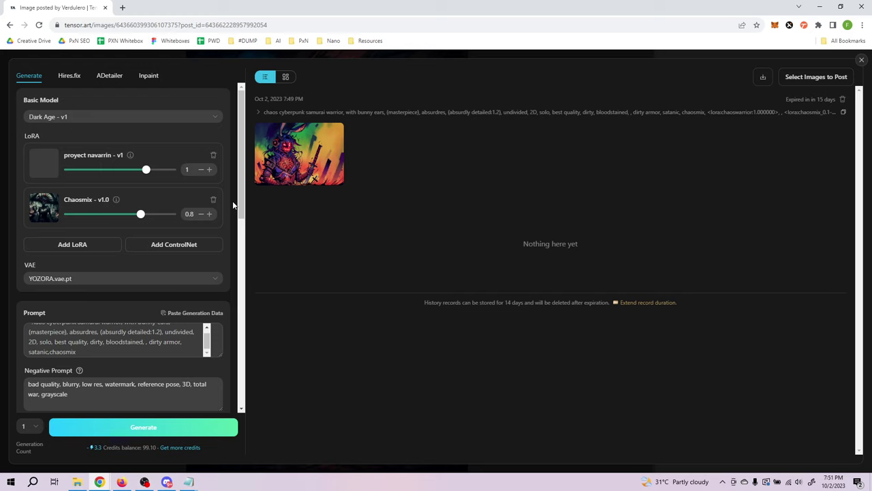
scroll(234, 205, "down", 7)
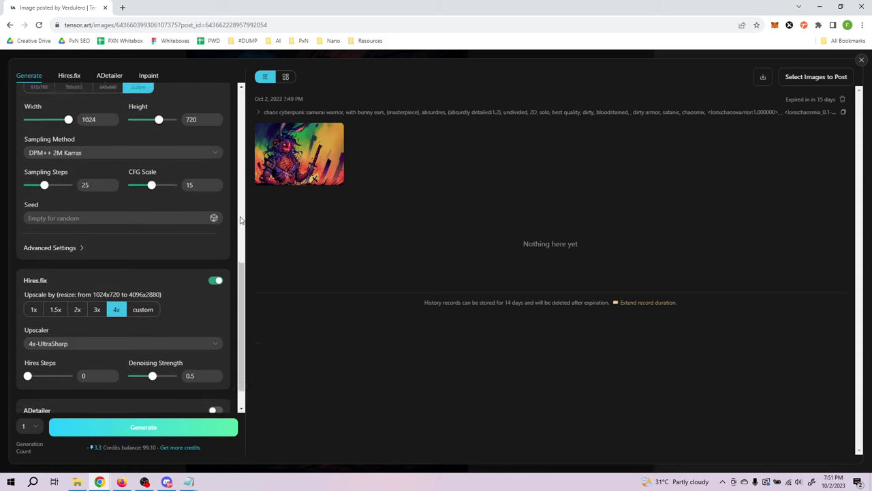
scroll(240, 219, "up", 7)
left_click(317, 132)
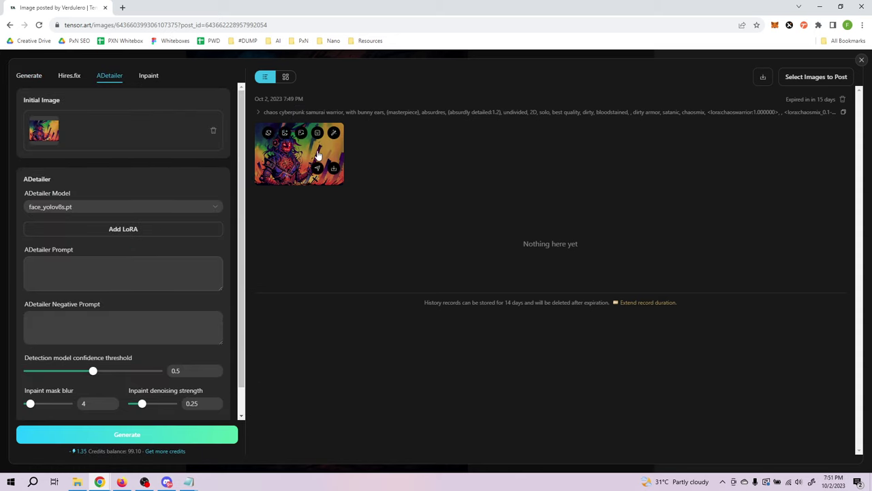
left_click(213, 131)
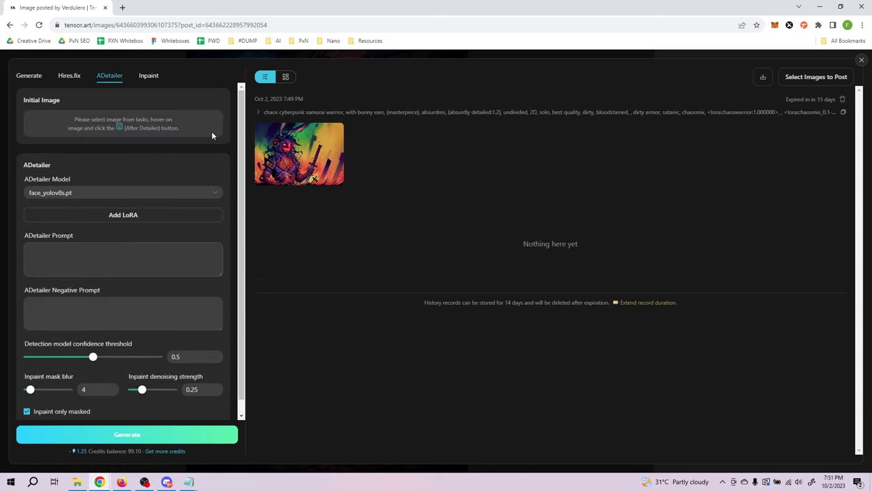
left_click(28, 78)
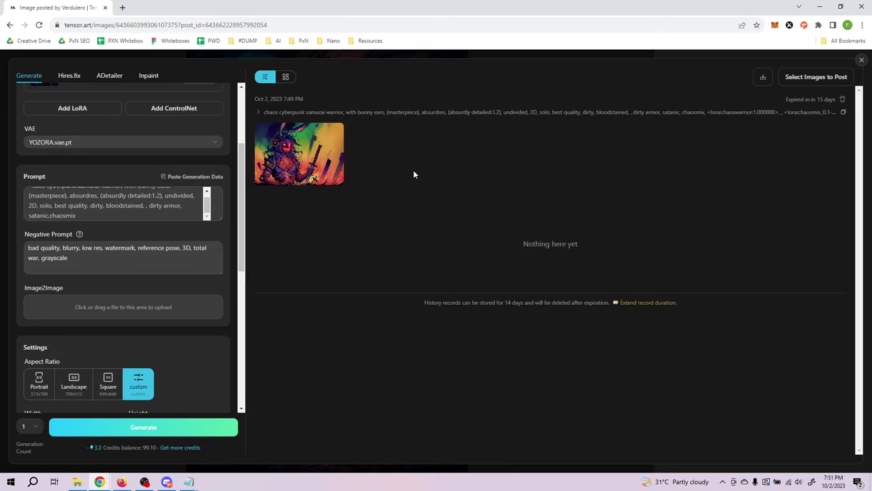
View the generated bunny-eared samurai image enlarged, and close the generation workspace.
left_click(301, 148)
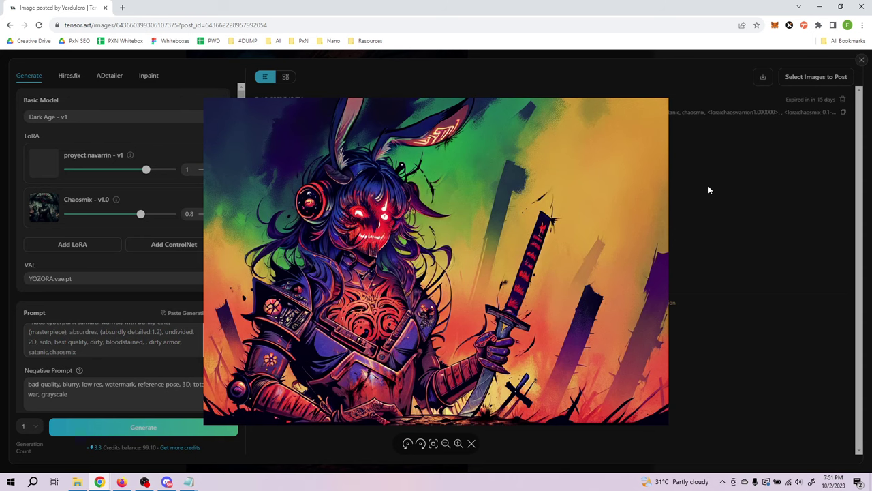
left_click(708, 186)
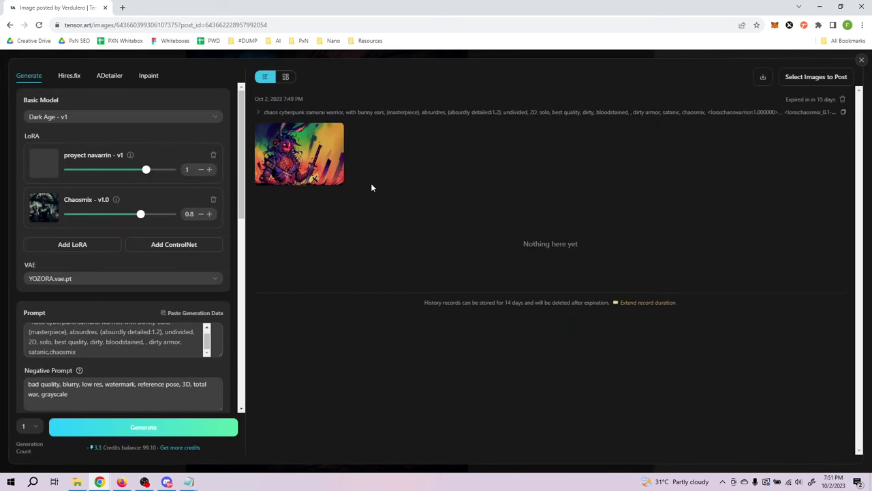
left_click(860, 62)
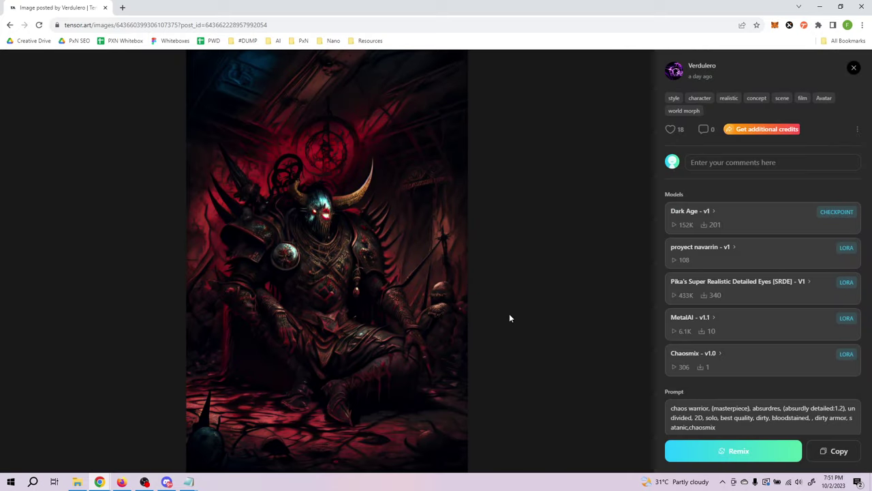
Review the horned warrior image's models, prompts and sampling parameters, and return to the Dark Age model page.
scroll(770, 269, "down", 1)
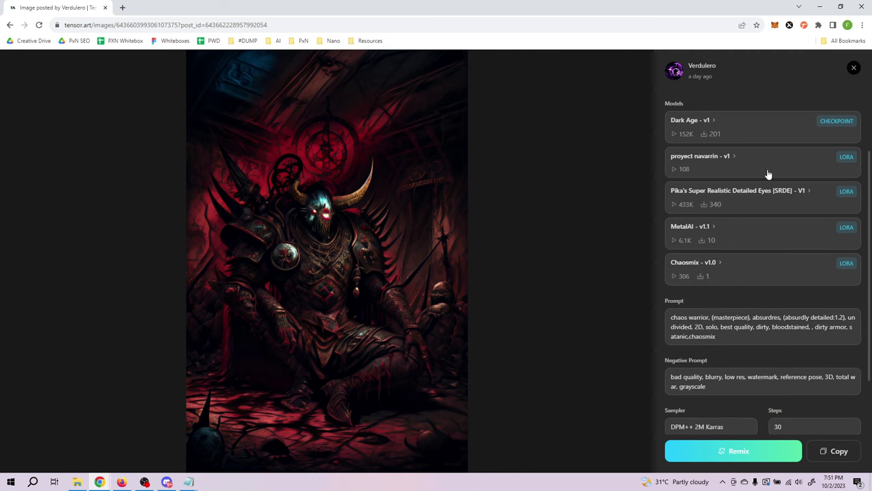
scroll(747, 262, "down", 1)
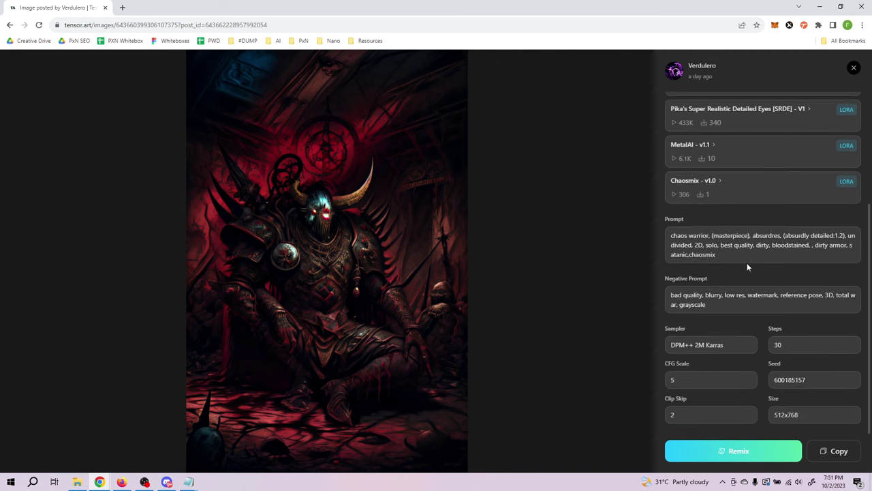
scroll(747, 263, "up", 2)
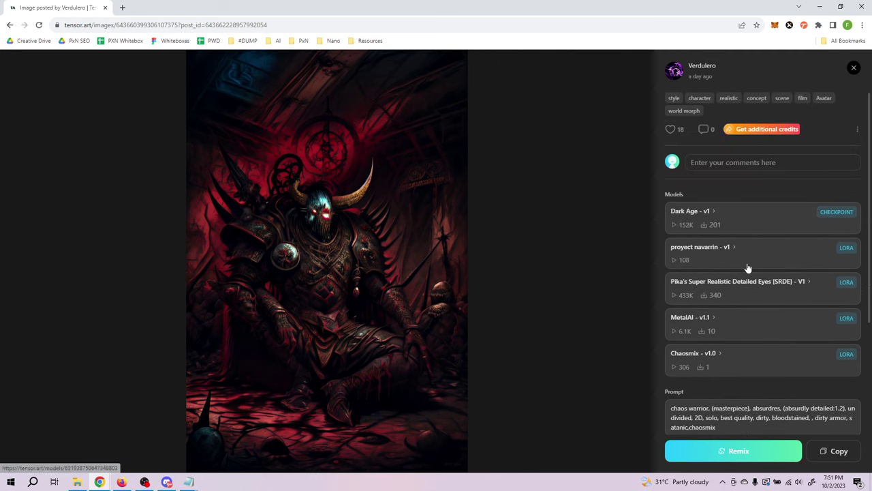
left_click(854, 69)
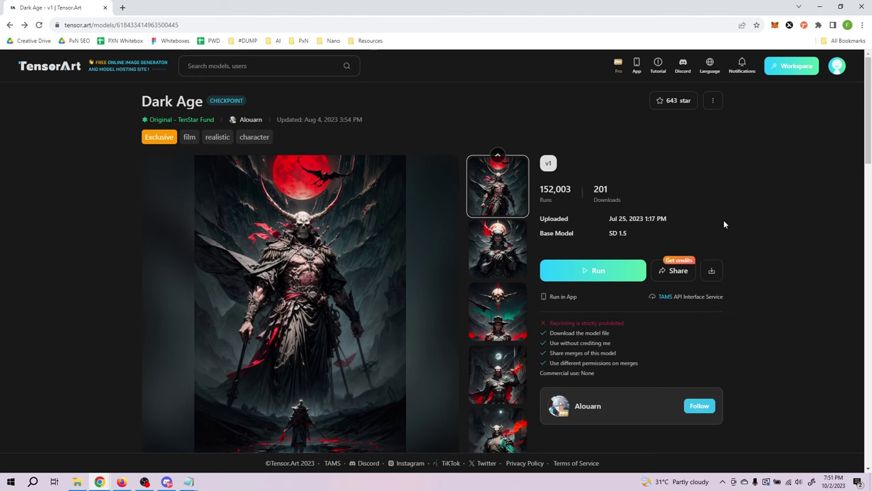
Reopen the generation workspace and remove the proyect navarrin and Chaosmix LoRAs from the setup.
left_click(801, 70)
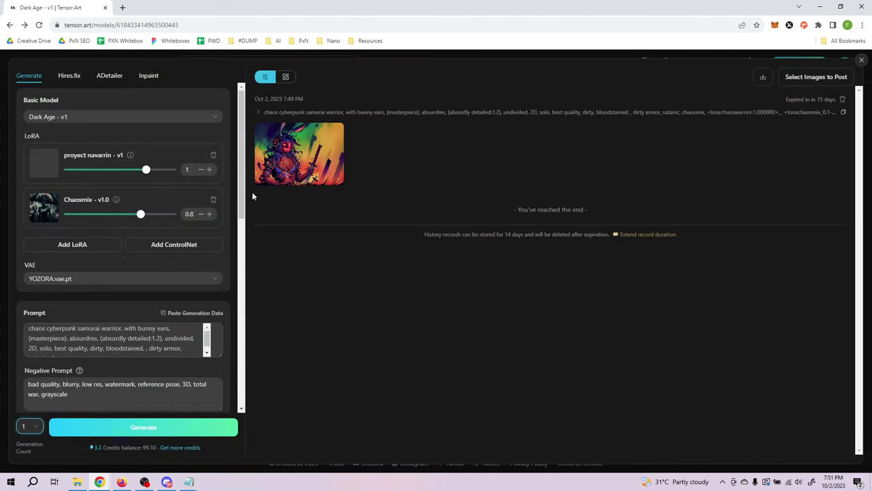
left_click(213, 156)
left_click(213, 156)
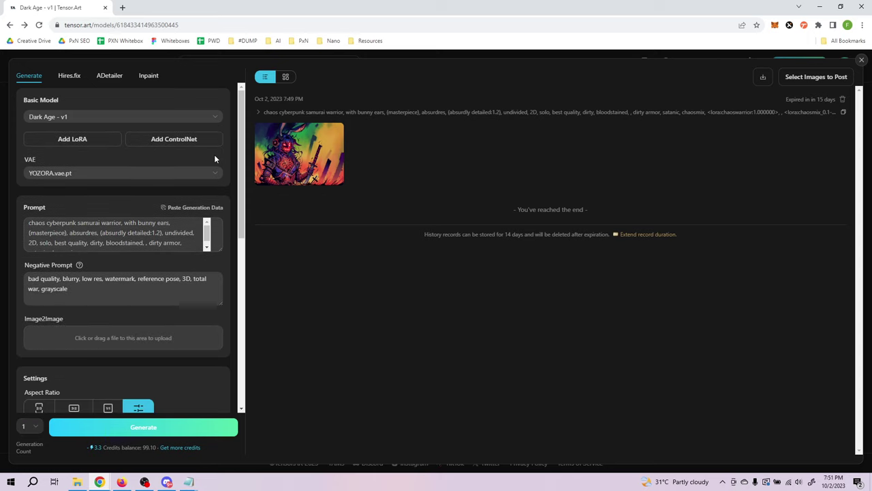
Replace the prompt with "best quality, masterpiece, solo, male, anime, manga, cyberpunk samurai, grey hair, wearing red samurai armour, has bunny ears" and close the reference image.
left_click(137, 234)
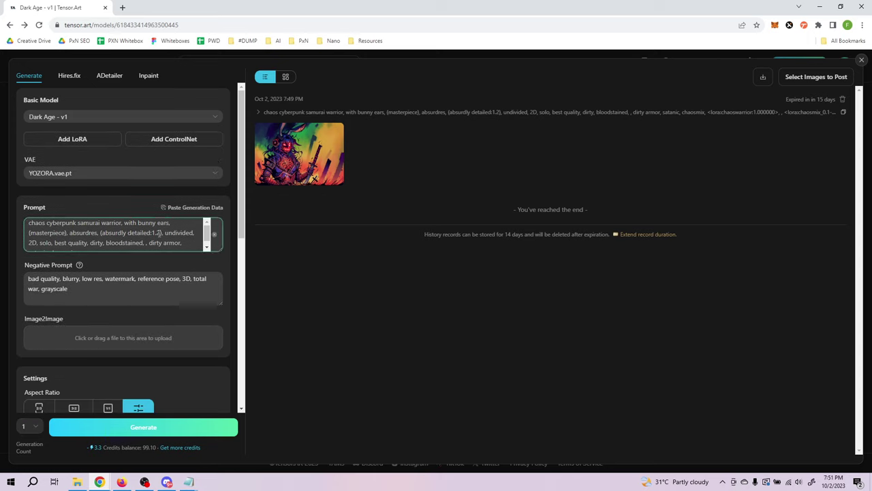
scroll(158, 232, "down", 1)
scroll(158, 233, "up", 1)
left_click(76, 483)
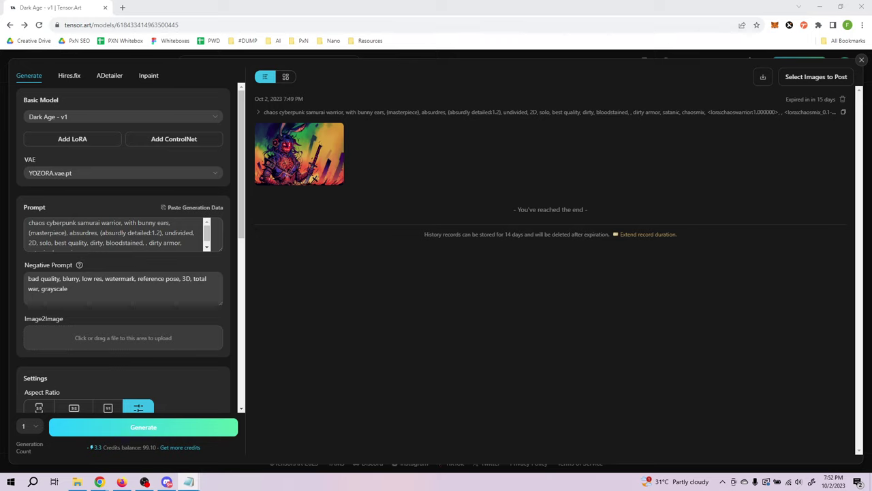
left_click(124, 236)
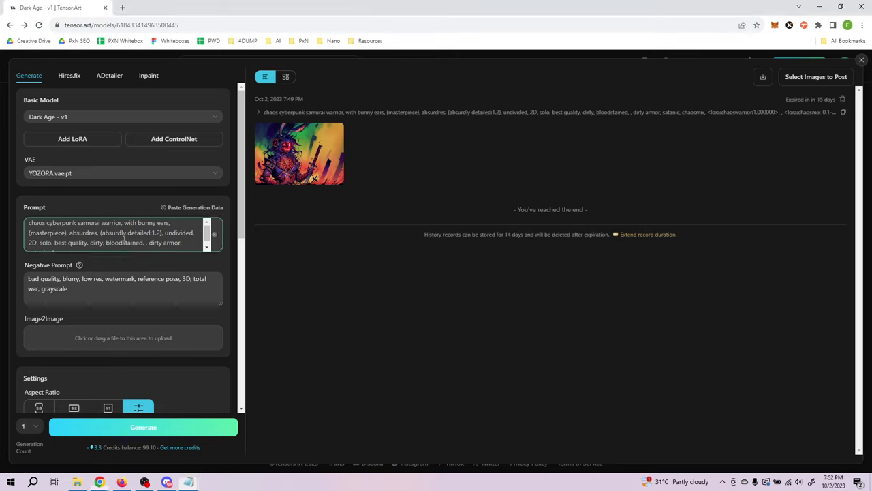
key("ctrl+a")
key("BackSpace")
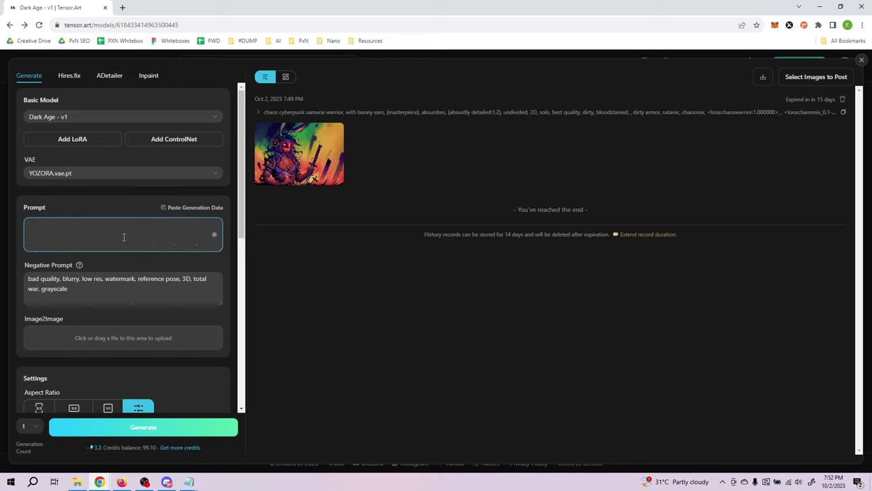
type("best quality, masterpiece, solo, male, anime, manga, cyberpunk samurai, grey hair, wearing red samurai armour, has bunny ears")
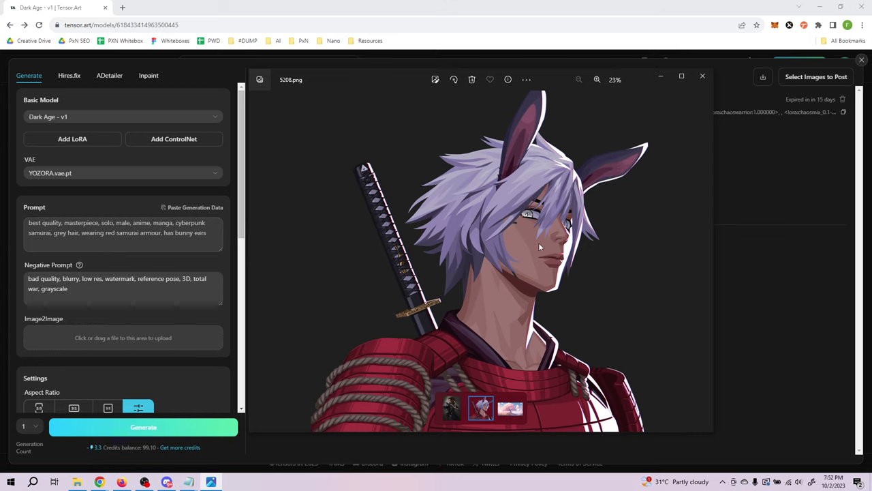
left_click(702, 76)
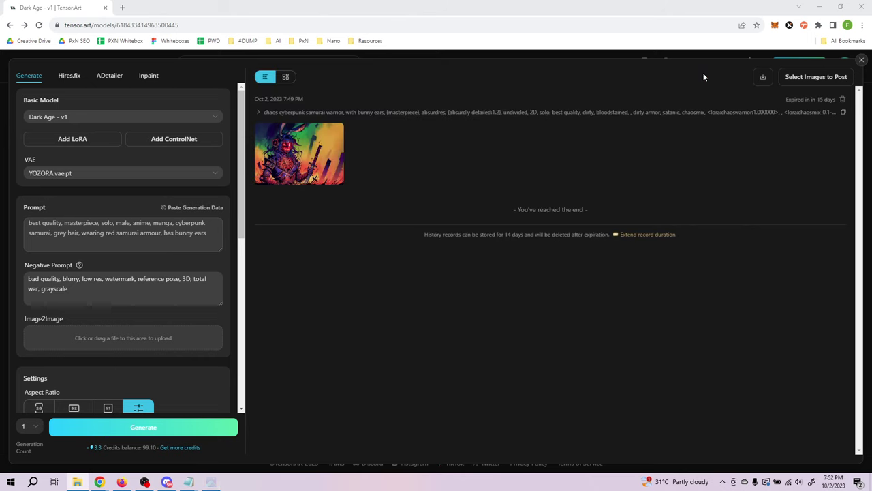
Set the VAE to Automatic, keep the custom aspect ratio, and turn off Hires.fix.
left_click(204, 173)
left_click(55, 192)
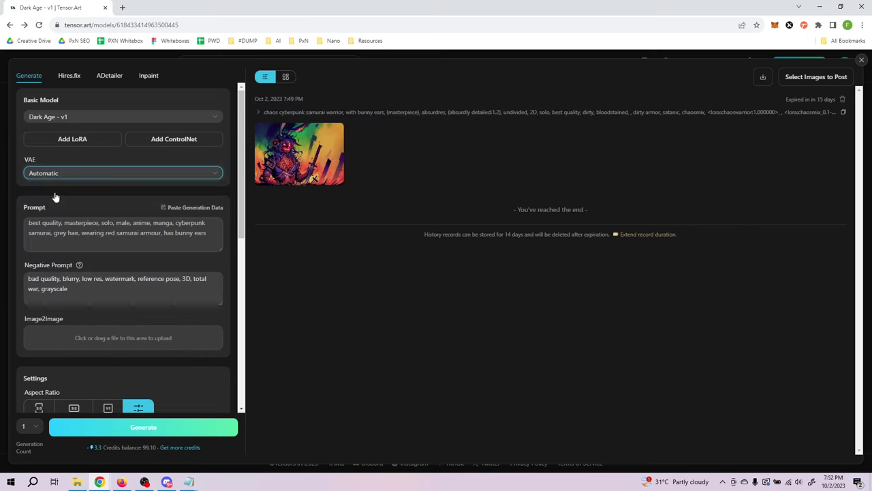
scroll(79, 273, "down", 1)
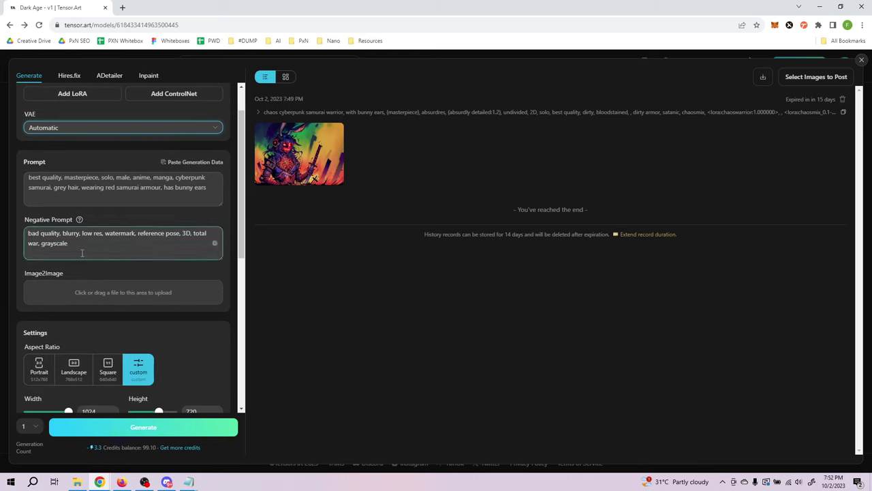
scroll(156, 271, "down", 3)
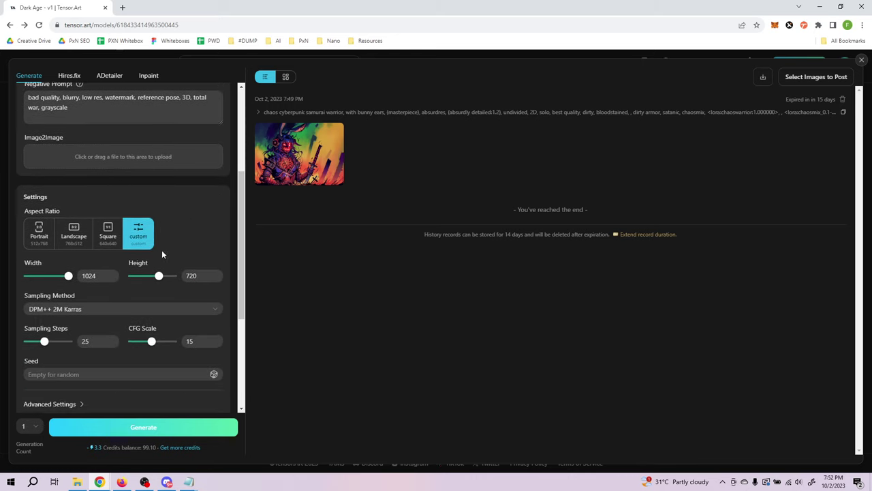
left_click(40, 231)
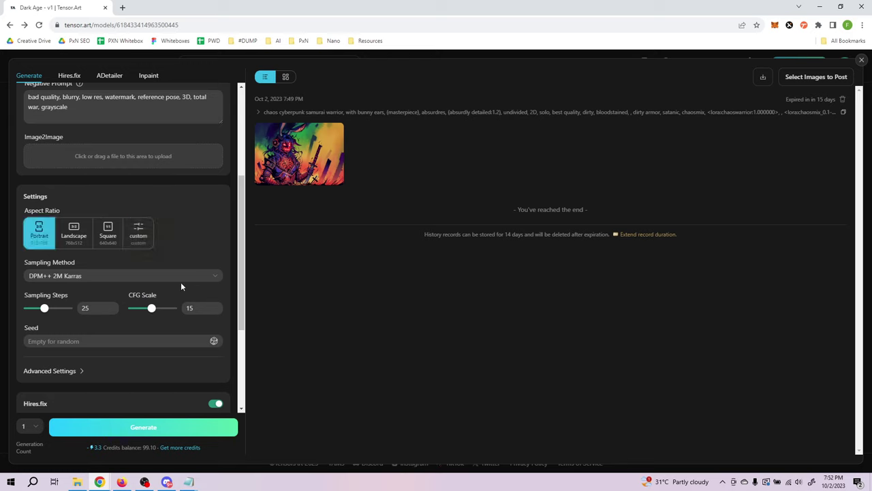
left_click(138, 233)
scroll(168, 320, "down", 2)
scroll(168, 325, "down", 1)
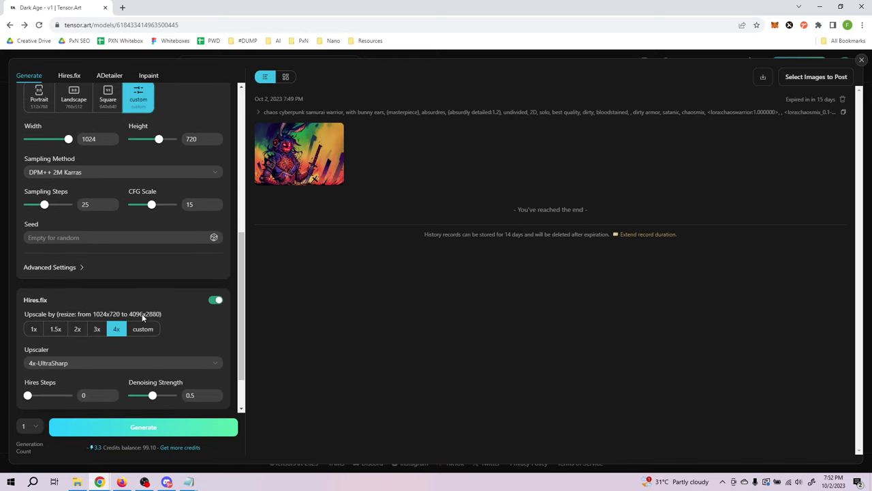
left_click(217, 301)
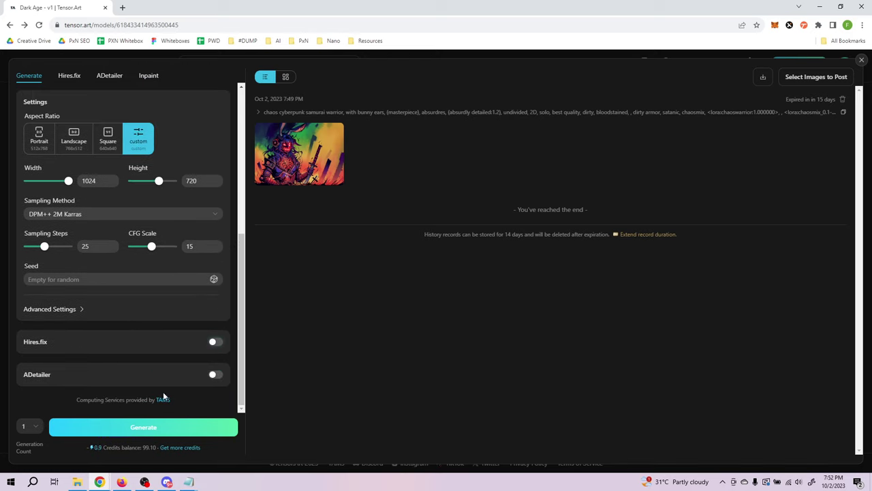
scroll(190, 360, "up", 6)
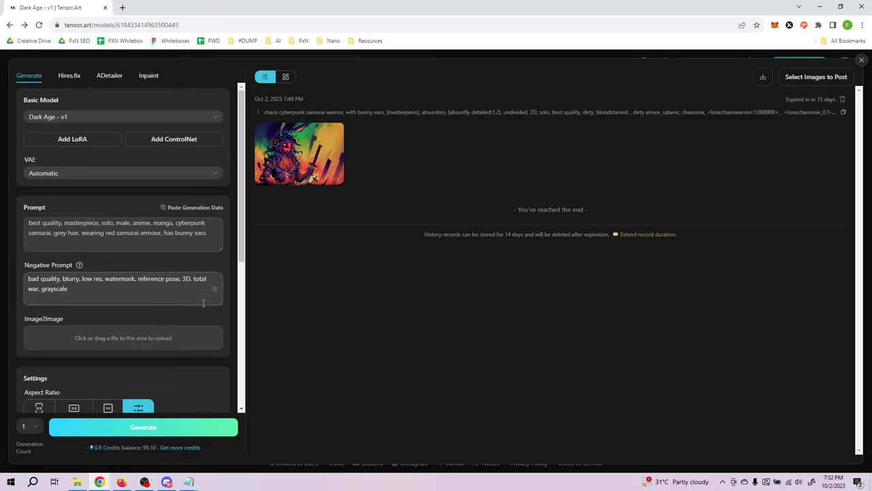
Browse the available base models and choose Marubix99 as the basic model.
mouse_move(321, 136)
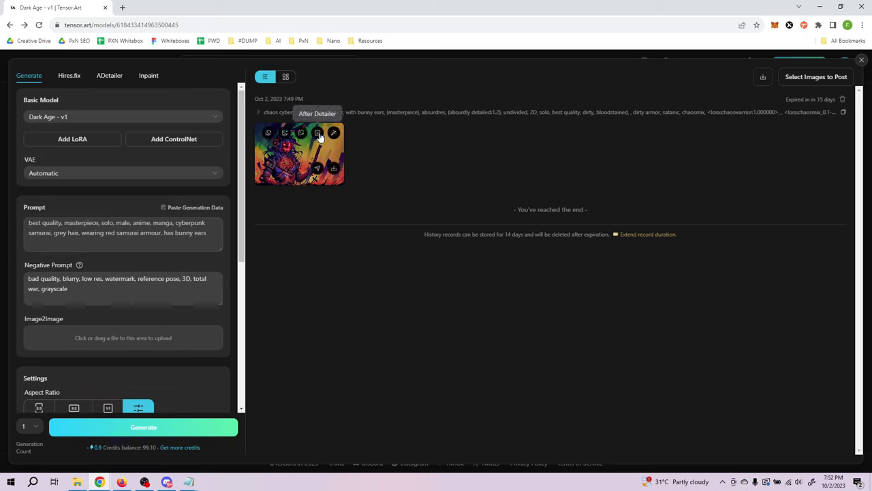
left_click(210, 115)
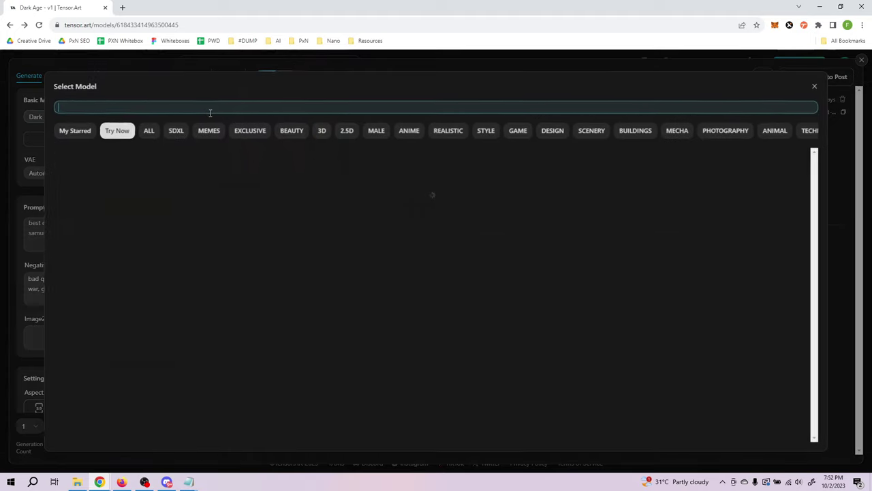
left_click(814, 87)
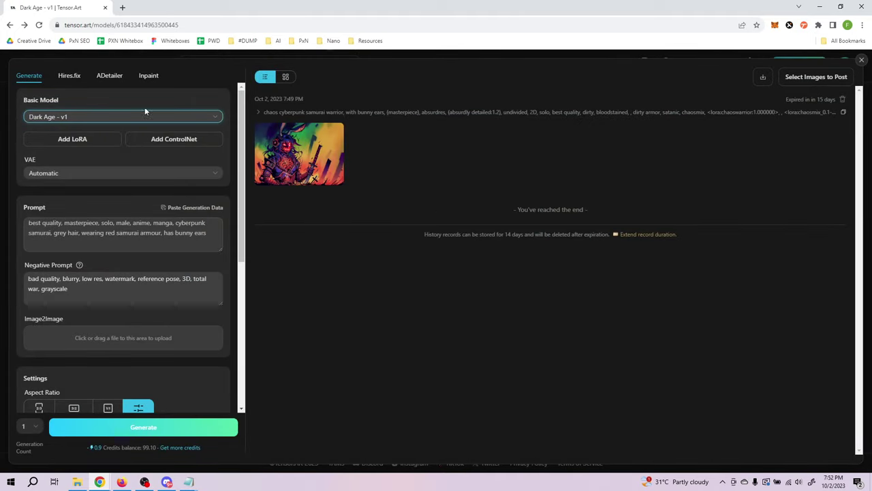
left_click(66, 116)
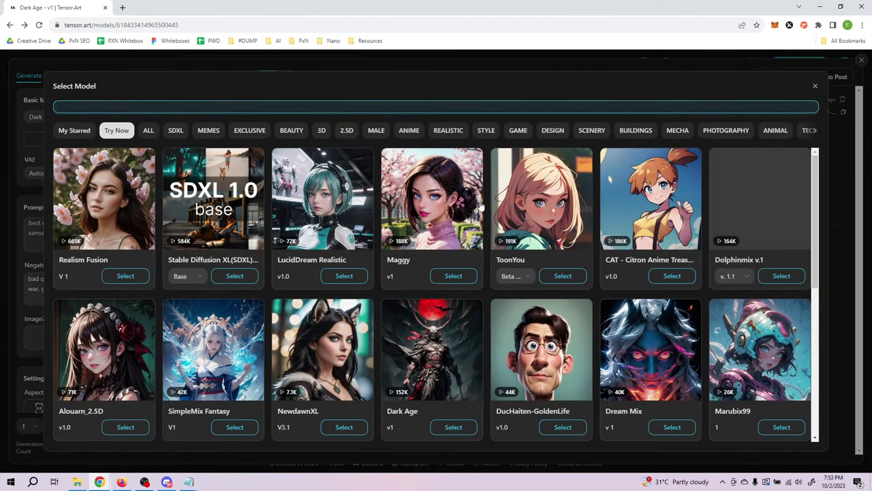
scroll(482, 204, "down", 3)
scroll(484, 198, "up", 2)
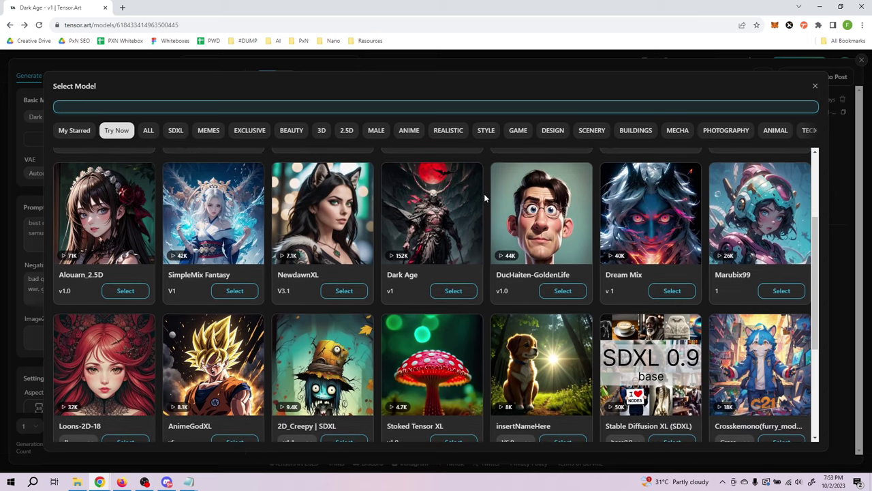
scroll(483, 197, "up", 1)
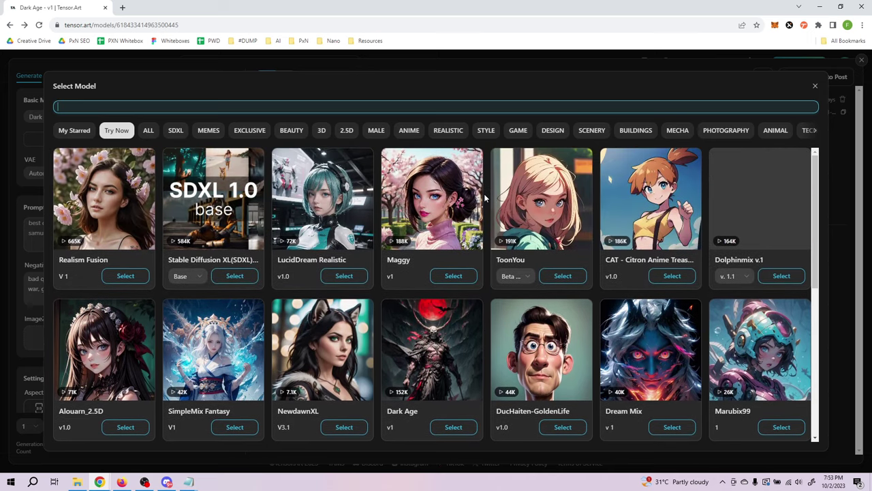
scroll(485, 197, "down", 2)
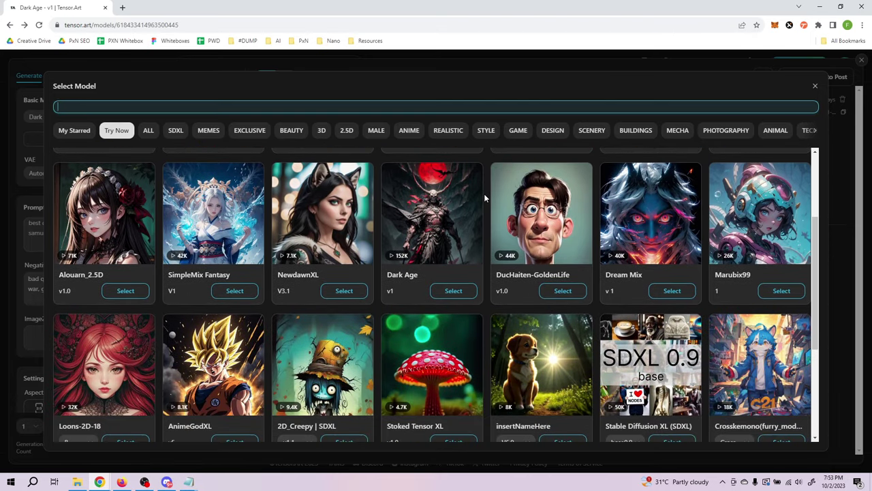
left_click(768, 221)
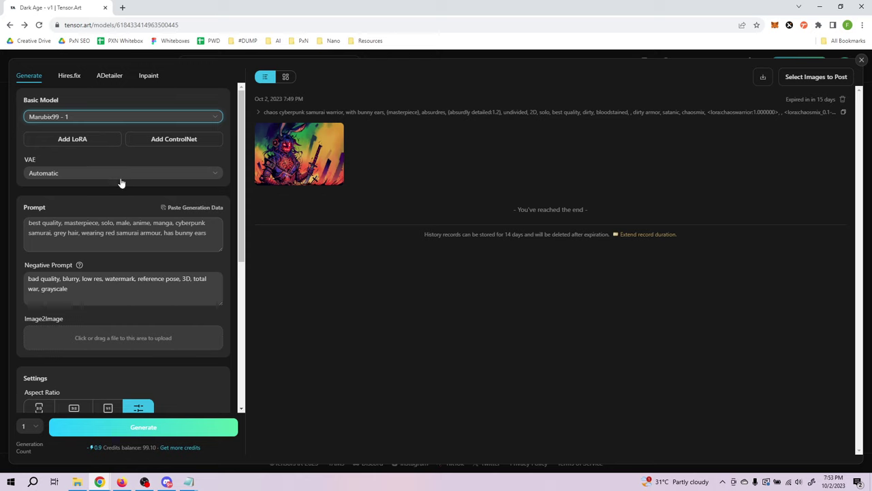
Set the custom image height to 1024 and choose Euler as the sampling method.
scroll(114, 182, "down", 2)
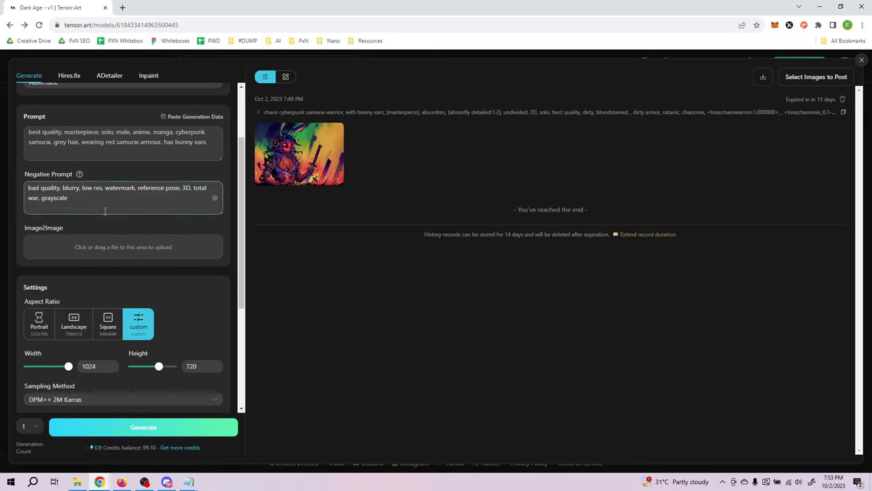
scroll(150, 272, "down", 2)
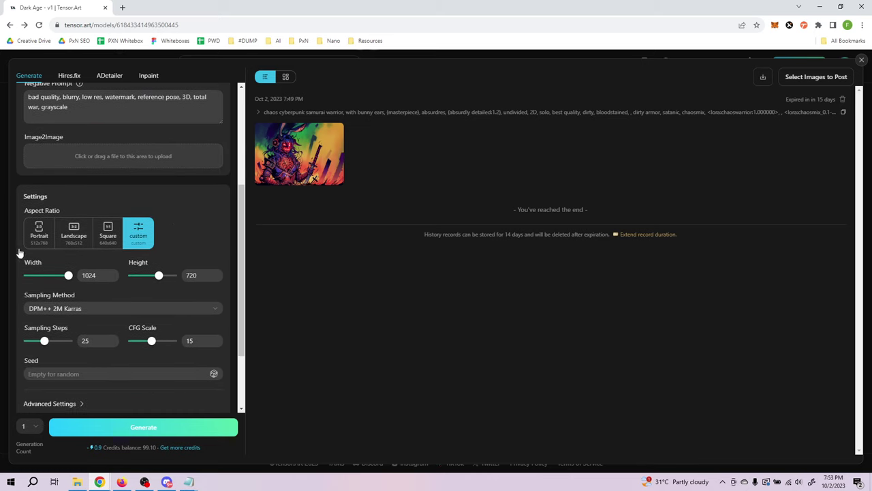
left_click(36, 232)
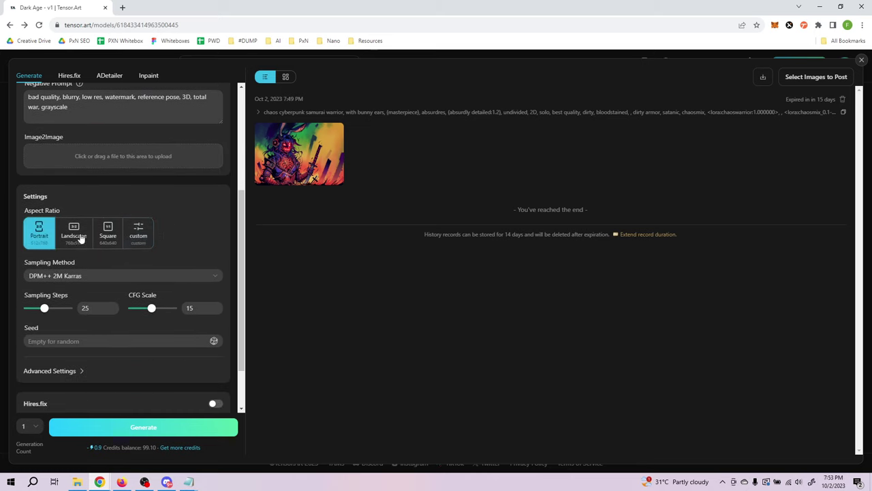
left_click(140, 232)
left_click_drag(161, 279, 173, 247)
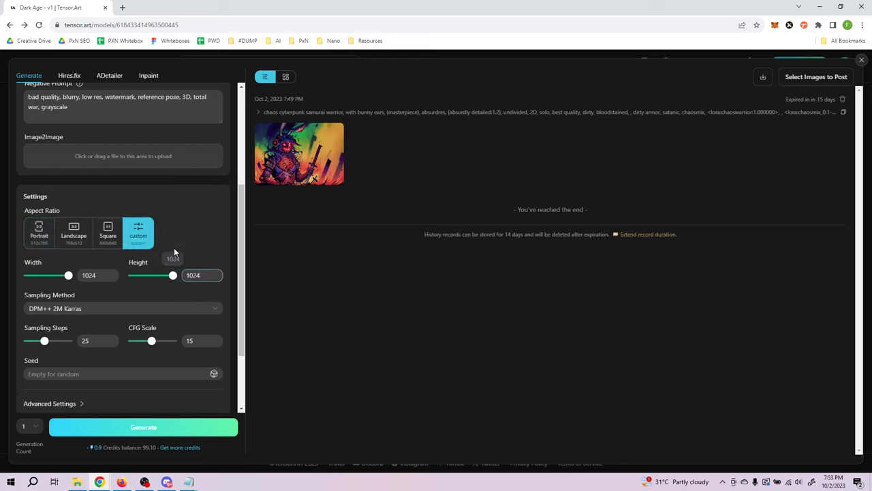
scroll(209, 215, "down", 2)
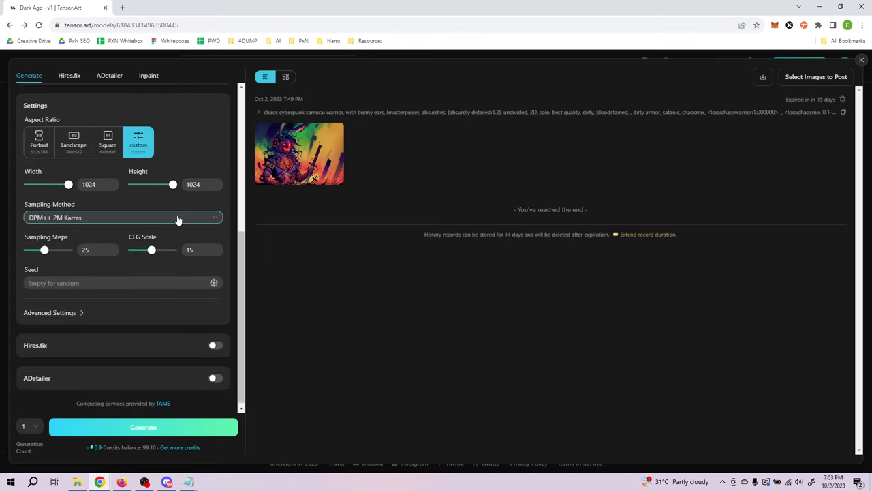
left_click(178, 220)
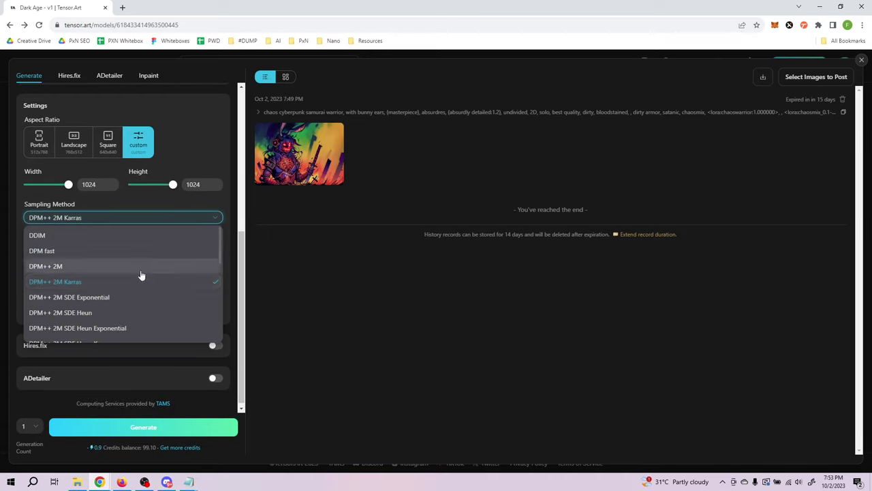
scroll(141, 274, "down", 5)
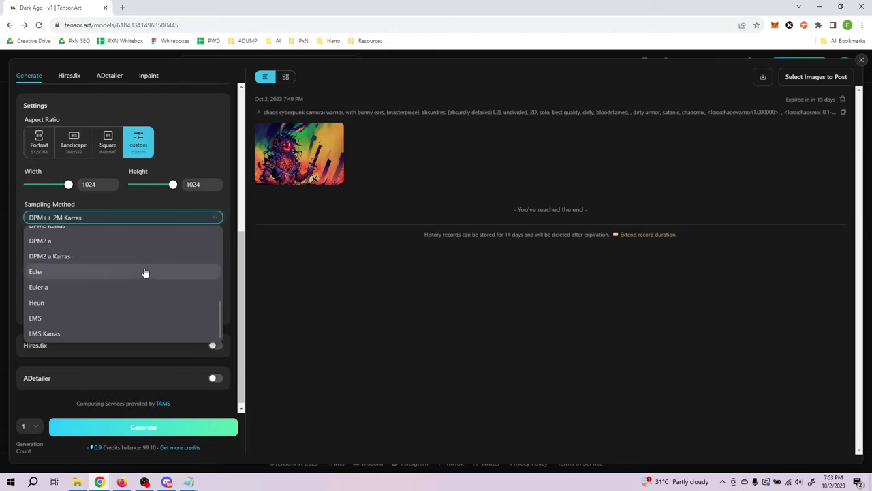
left_click(117, 273)
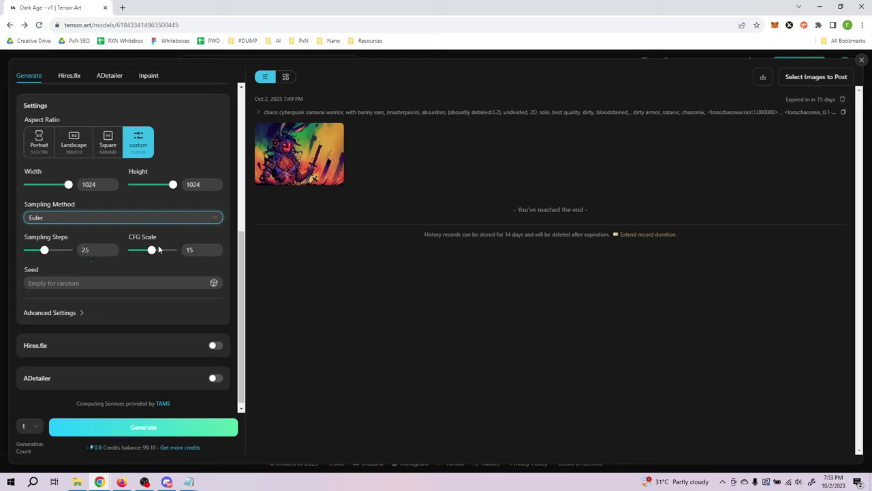
Check the prompt and settings, and generate one image with the Marubix99 setup.
scroll(224, 257, "up", 4)
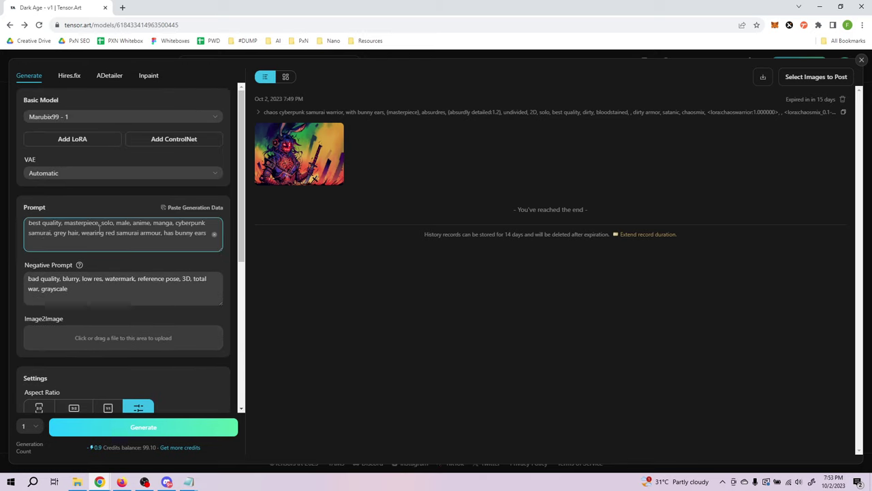
scroll(206, 259, "down", 4)
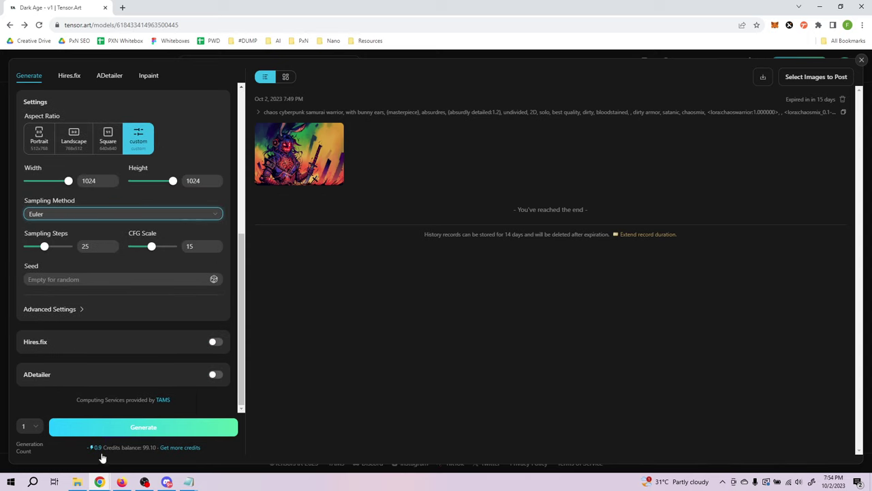
left_click(148, 427)
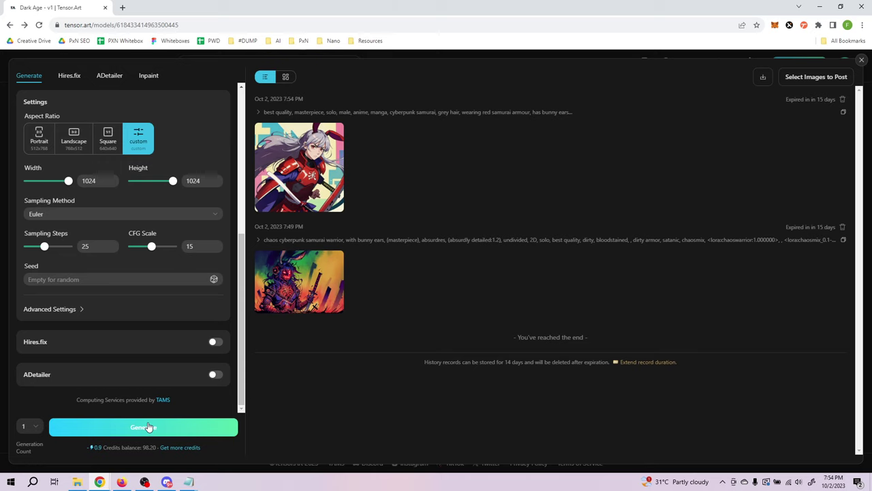
View the newly generated red-armoured samurai image enlarged, close it, and return to the model and prompt settings.
left_click(298, 160)
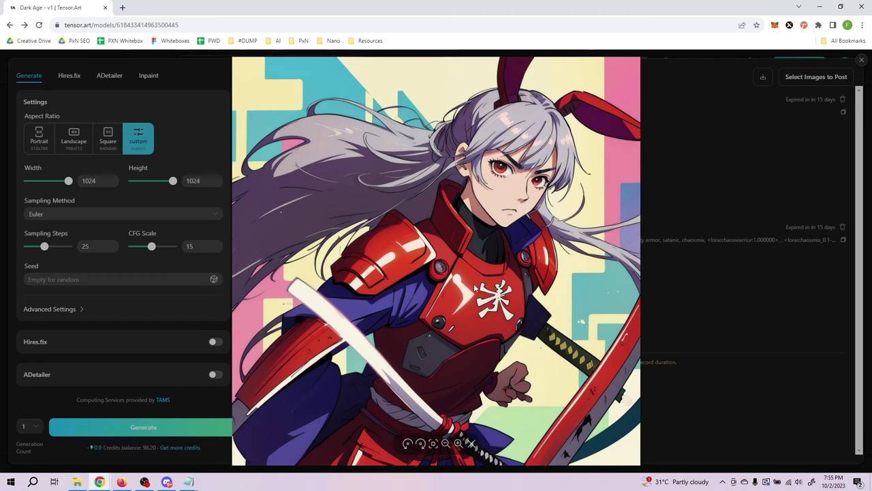
left_click(689, 132)
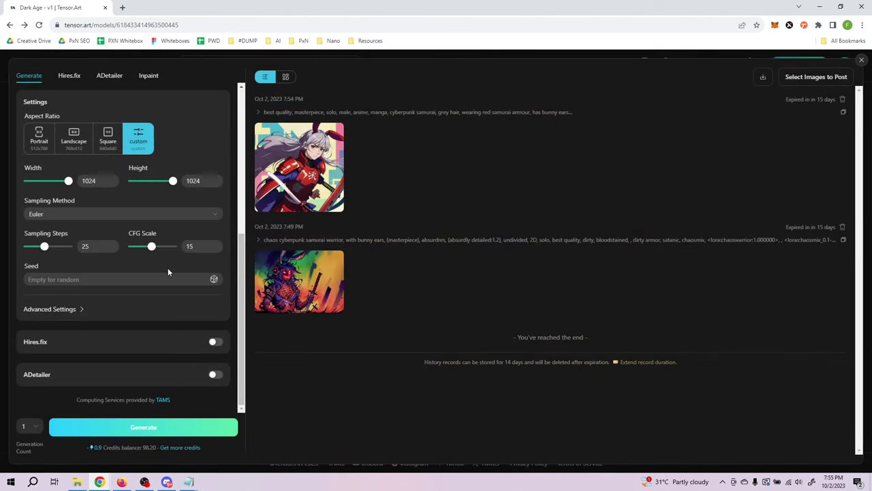
scroll(168, 271, "up", 3)
scroll(222, 229, "up", 2)
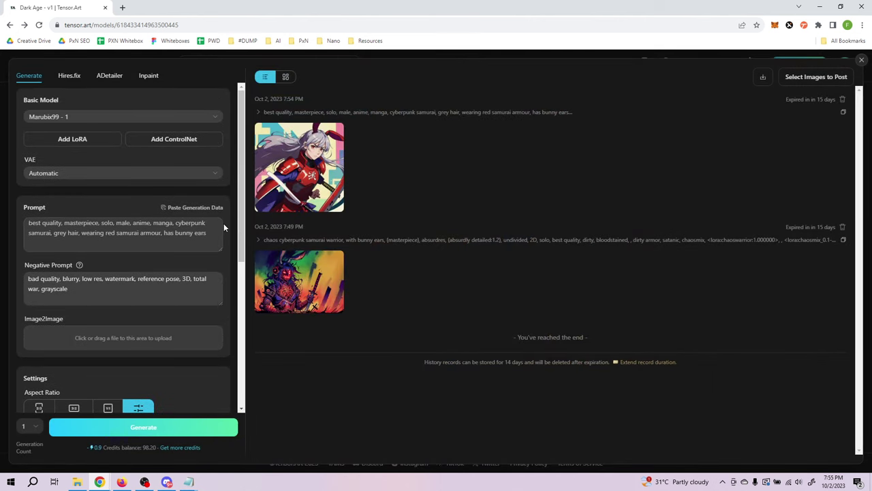
Switch the basic model to LucidDream Realistic v1.0 and check the existing samurai prompt.
left_click(169, 117)
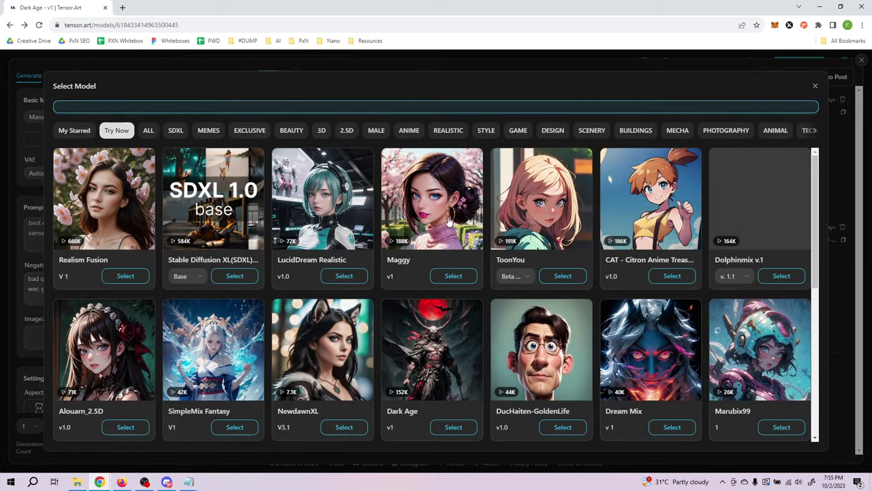
left_click(344, 276)
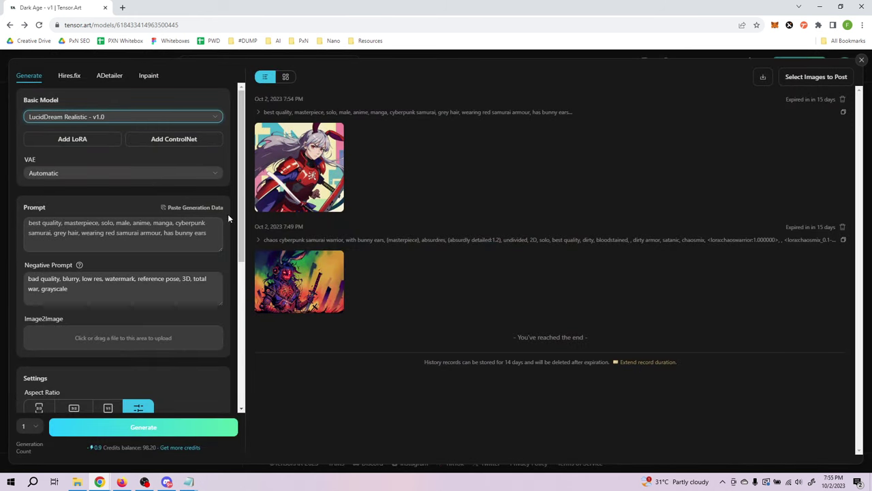
scroll(226, 211, "down", 1)
left_click(51, 181)
left_click(106, 178)
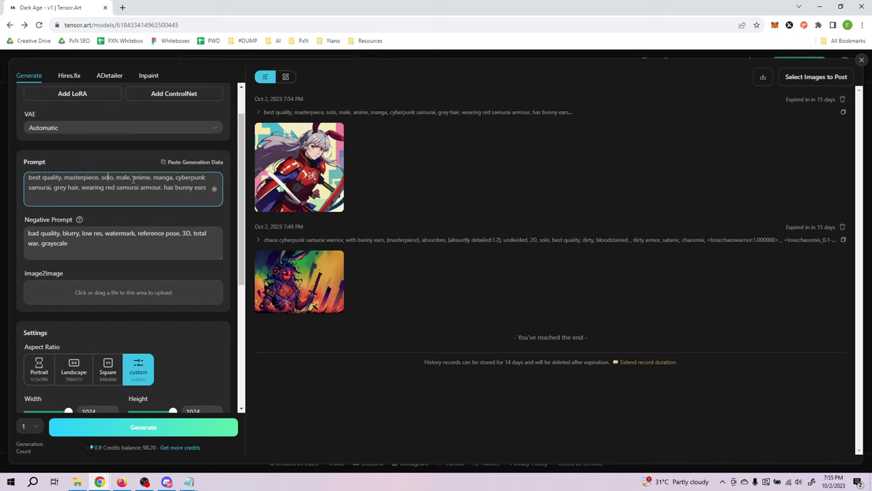
left_click(229, 179)
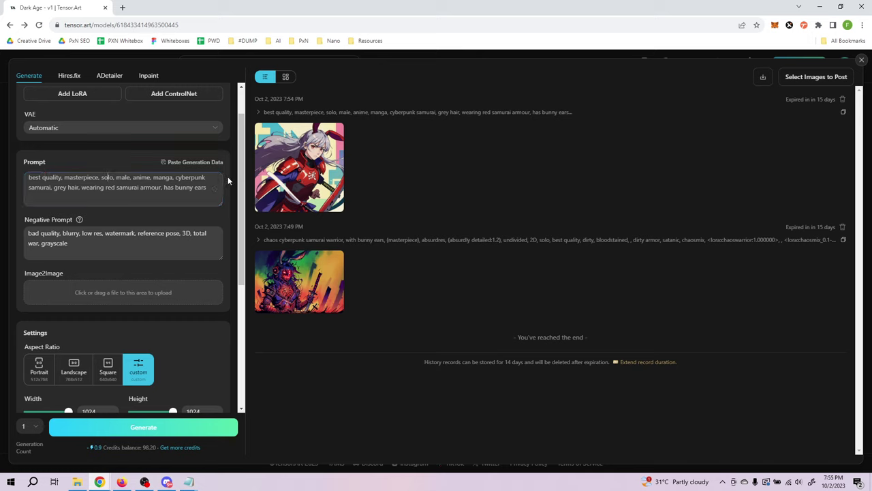
Review the generation settings and generate one image with the LucidDream Realistic model.
scroll(227, 187, "down", 1)
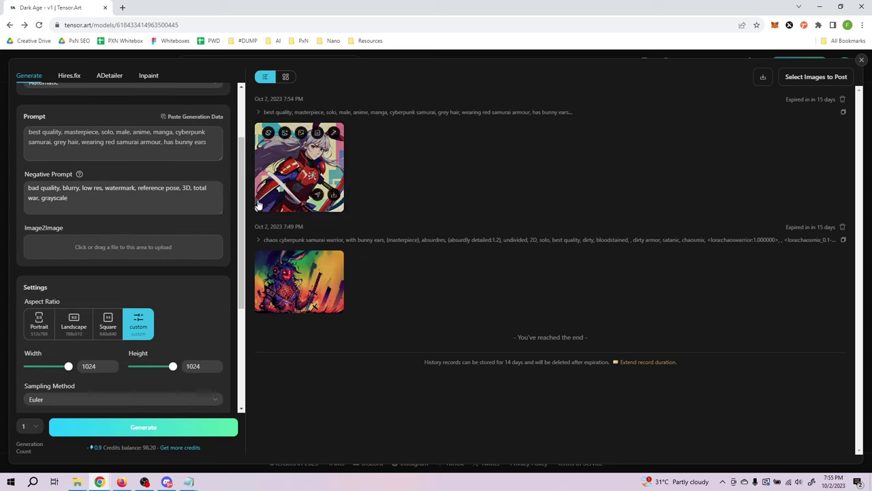
scroll(230, 178, "down", 3)
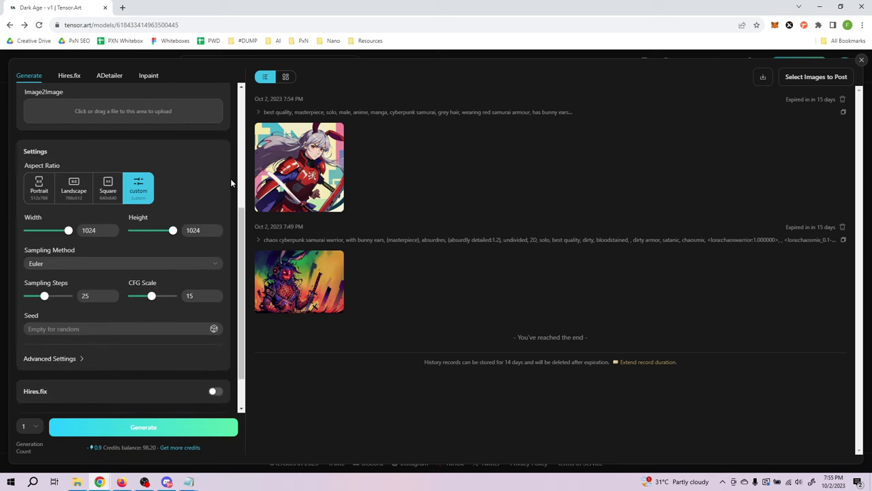
scroll(230, 179, "up", 2)
scroll(230, 179, "up", 1)
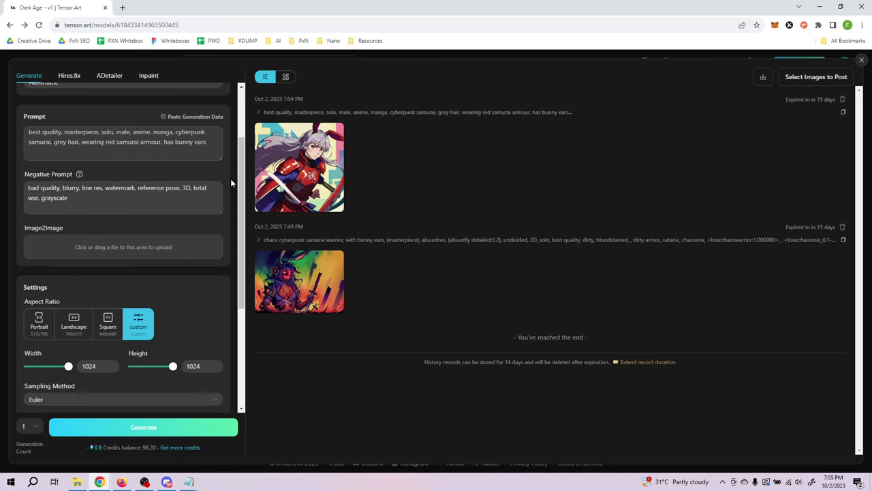
scroll(229, 234, "down", 4)
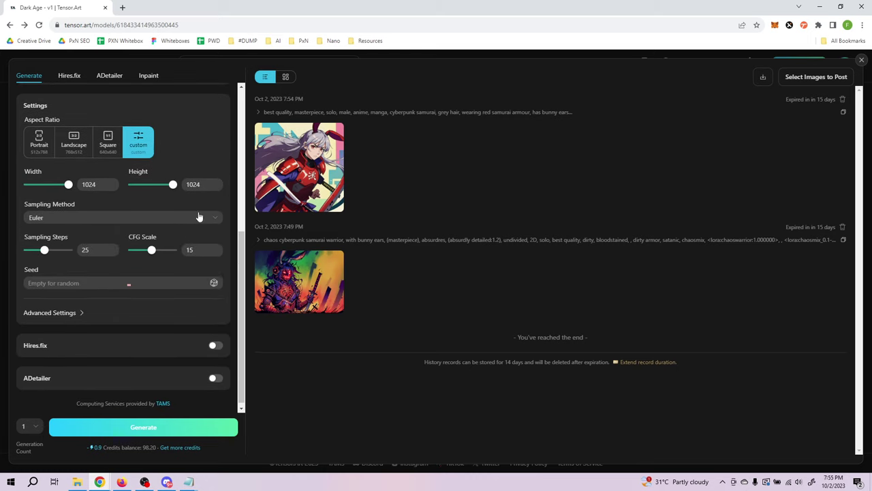
scroll(230, 212, "down", 1)
scroll(230, 214, "up", 6)
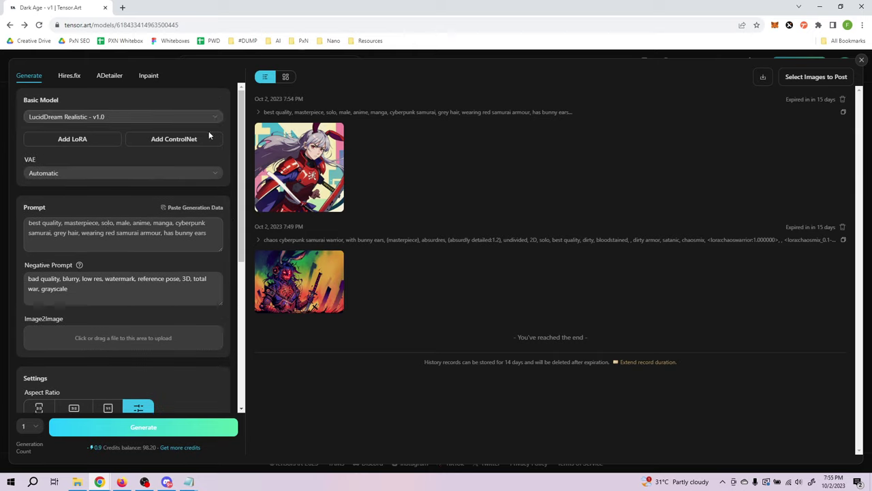
scroll(232, 166, "down", 6)
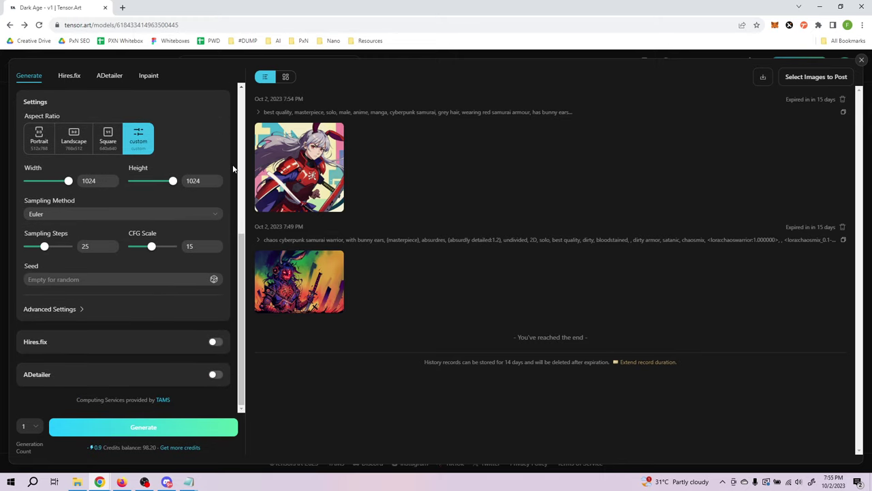
left_click(144, 429)
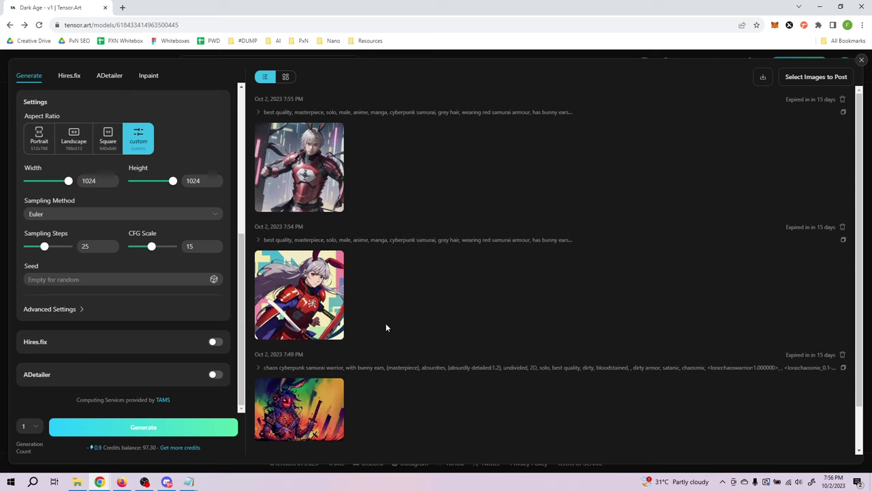
View the newest samurai image enlarged, close it, and check it enlarged once more.
left_click(312, 150)
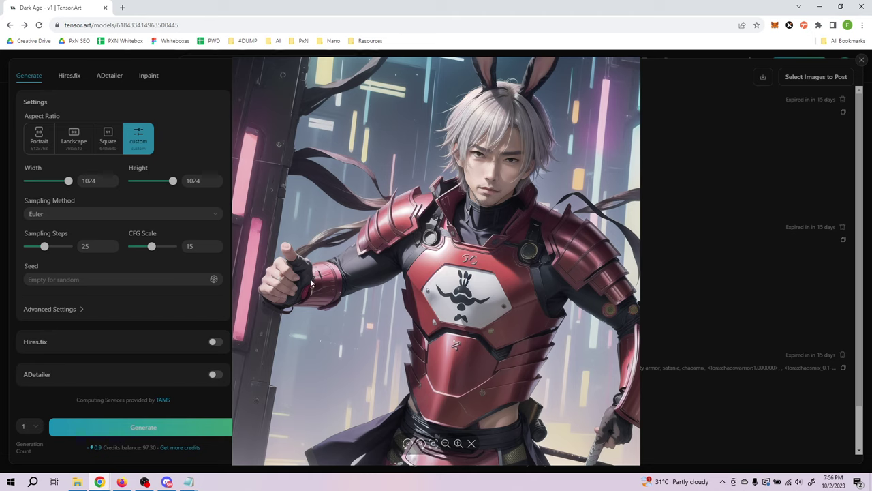
left_click(682, 202)
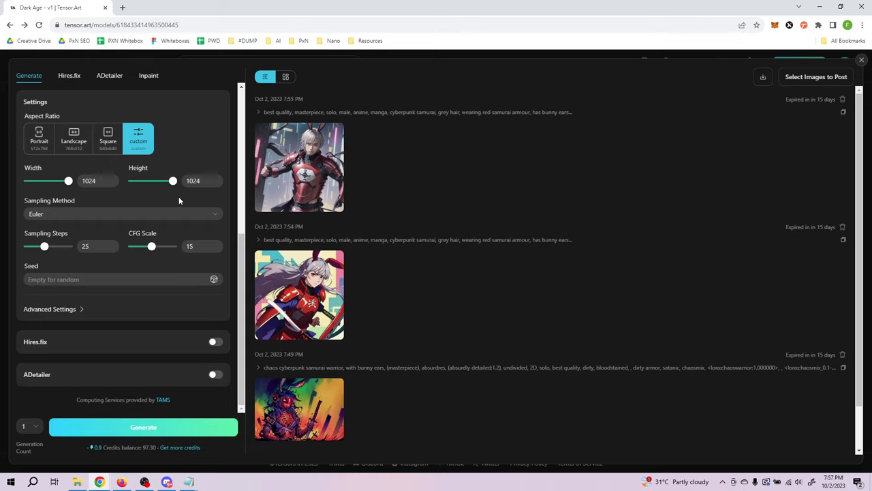
scroll(179, 197, "up", 2)
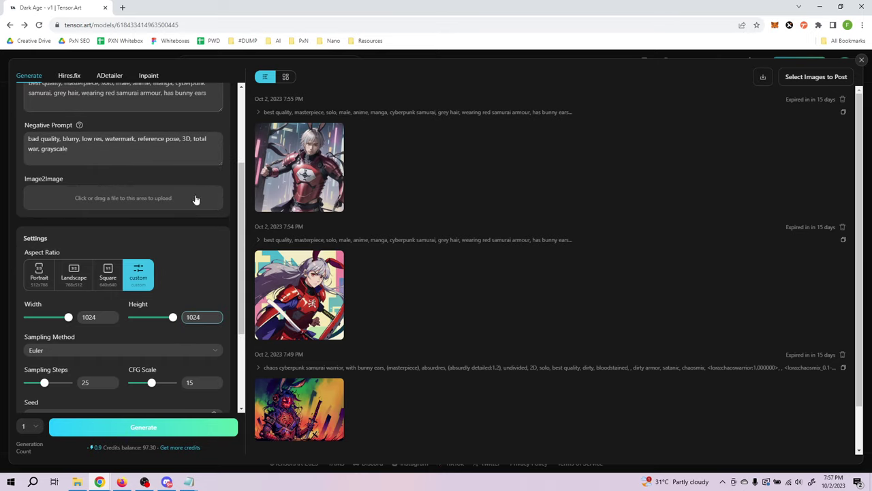
left_click(323, 156)
left_click(678, 162)
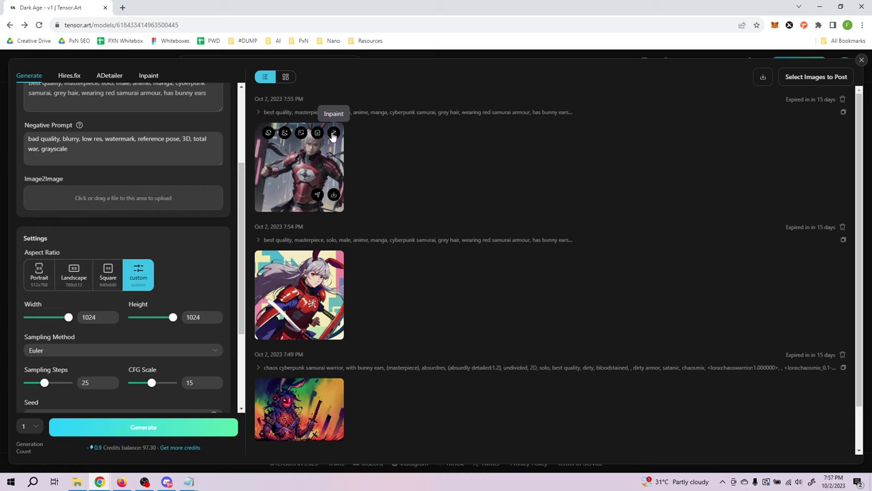
Try to upscale the newest samurai image 2x with Hires.fix, dismiss the Pro membership offer and return to the generation settings.
left_click(302, 133)
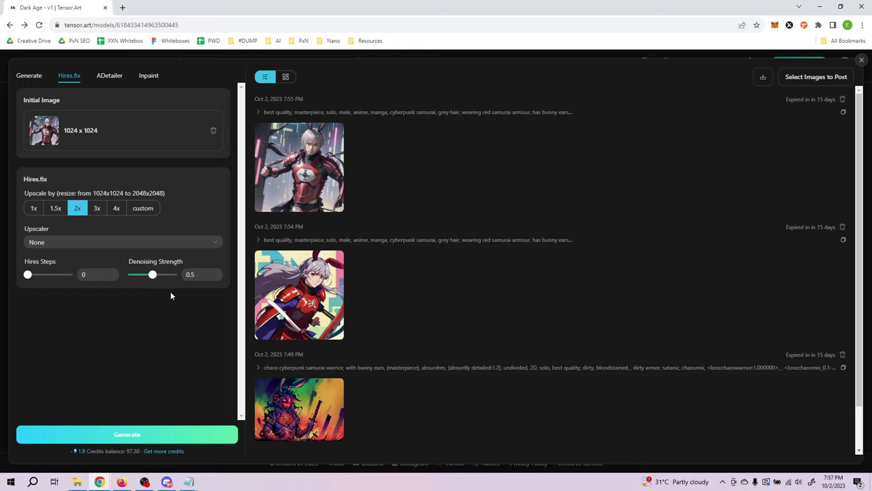
left_click(127, 435)
scroll(571, 261, "down", 1)
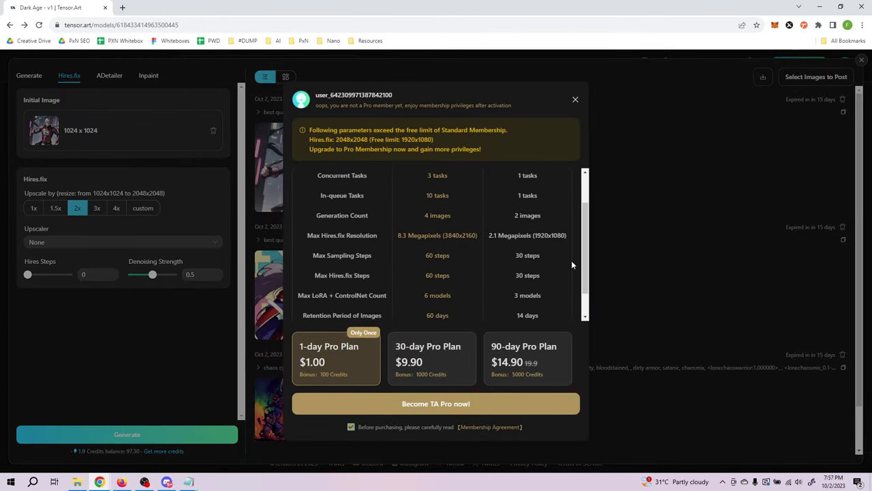
left_click(574, 101)
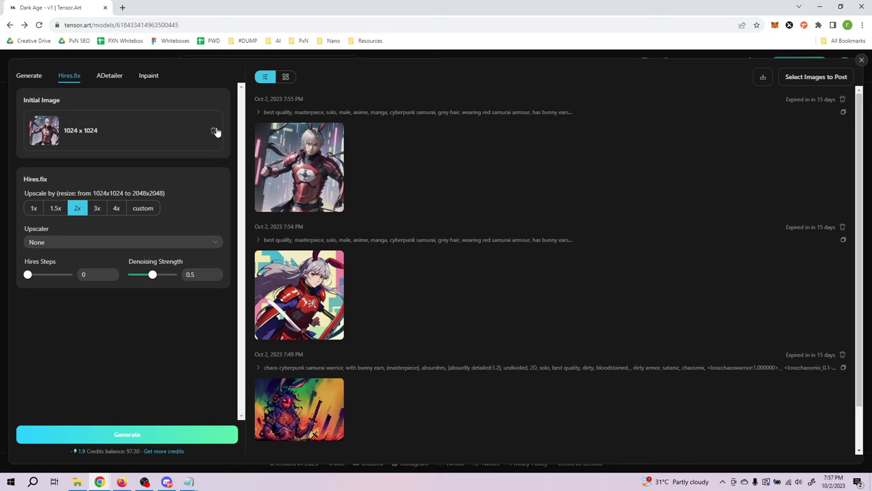
left_click(29, 75)
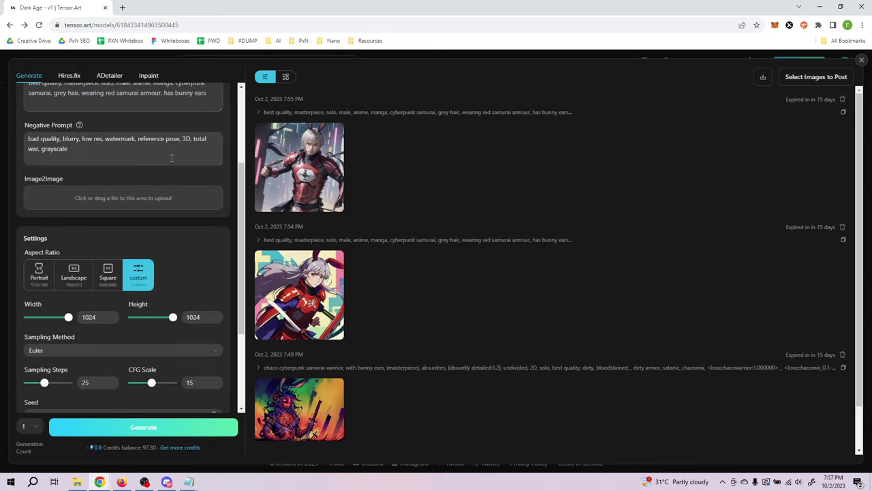
Save the enlarged LucidDream samurai image to the computer as asd.png and close the preview.
left_click(294, 148)
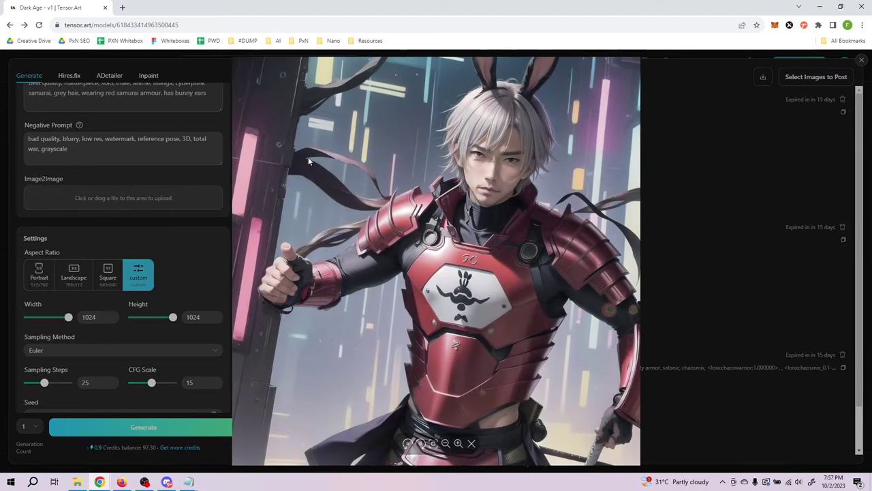
right_click(490, 124)
left_click(522, 138)
left_click_drag(176, 4, 871, 109)
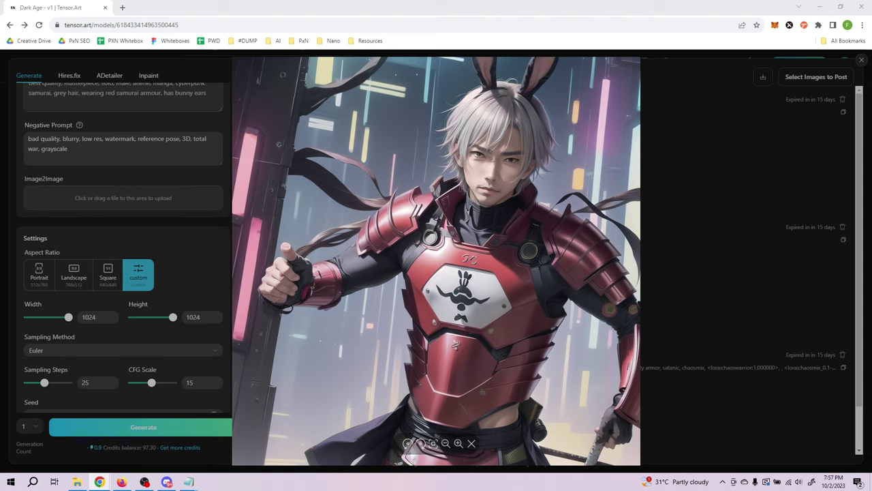
key("Return")
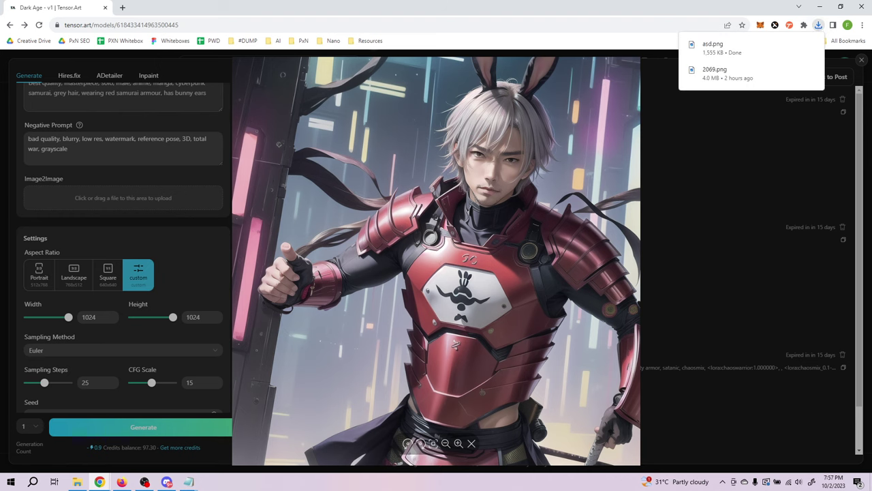
left_click(621, 12)
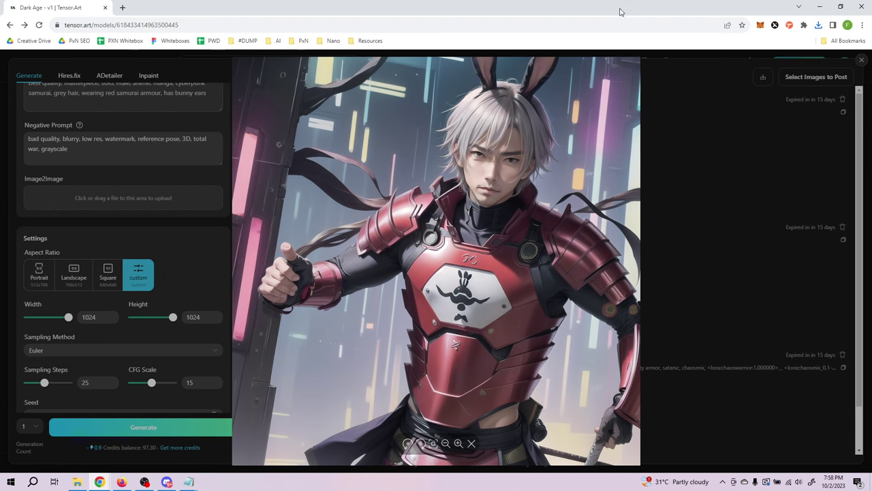
left_click(724, 164)
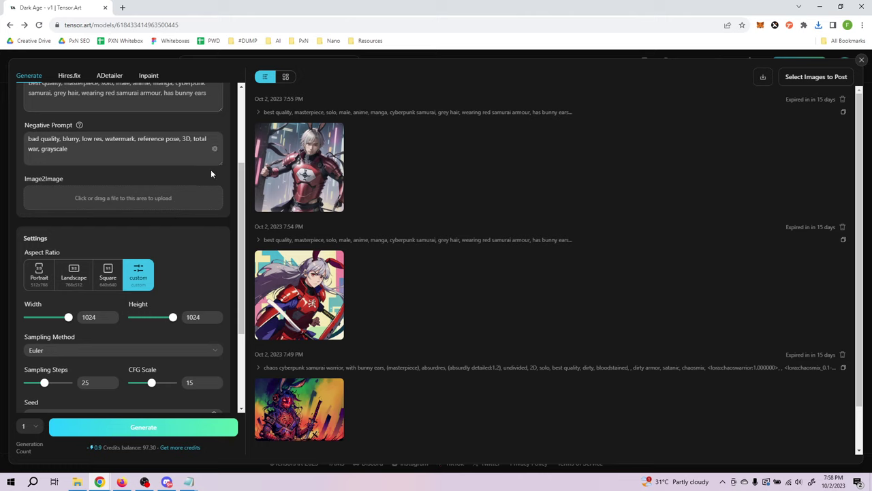
Close the workspace, reopen it from the Dark Age model page to check the generation history, and close it again.
scroll(216, 158, "up", 2)
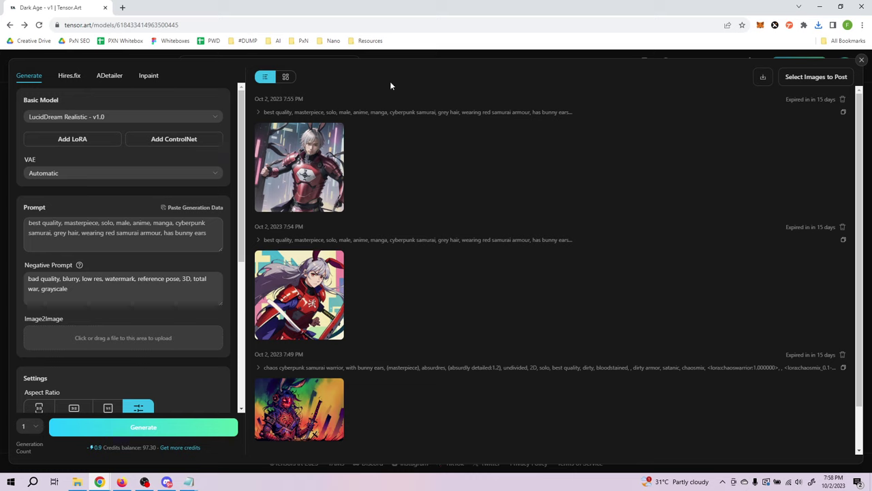
left_click(862, 60)
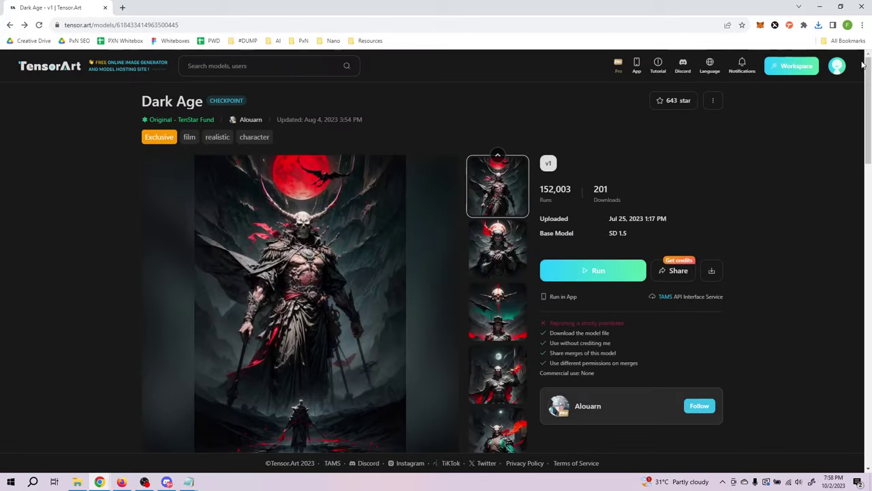
left_click(796, 69)
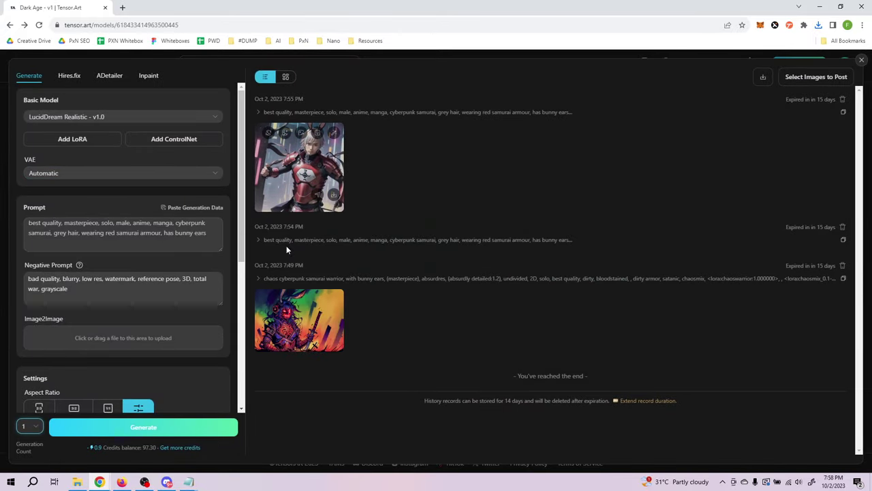
left_click(862, 62)
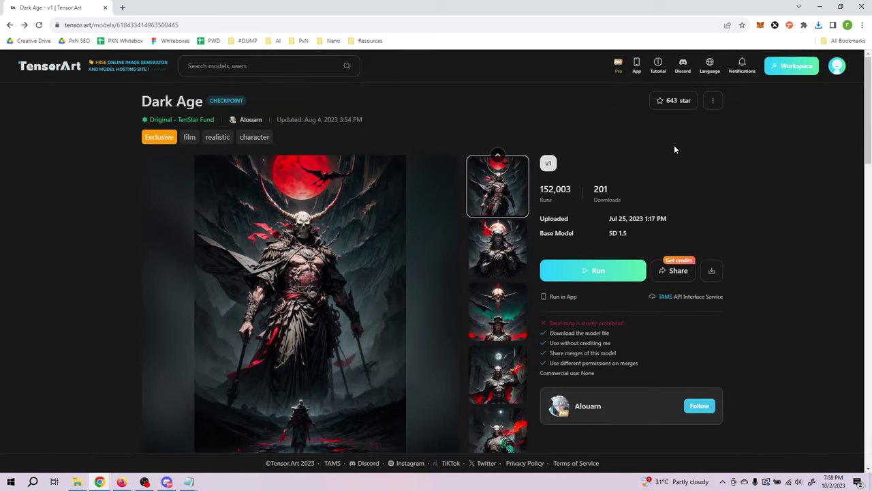
Go to the Tensor.Art home page and browse its hosted model categories.
left_click(57, 71)
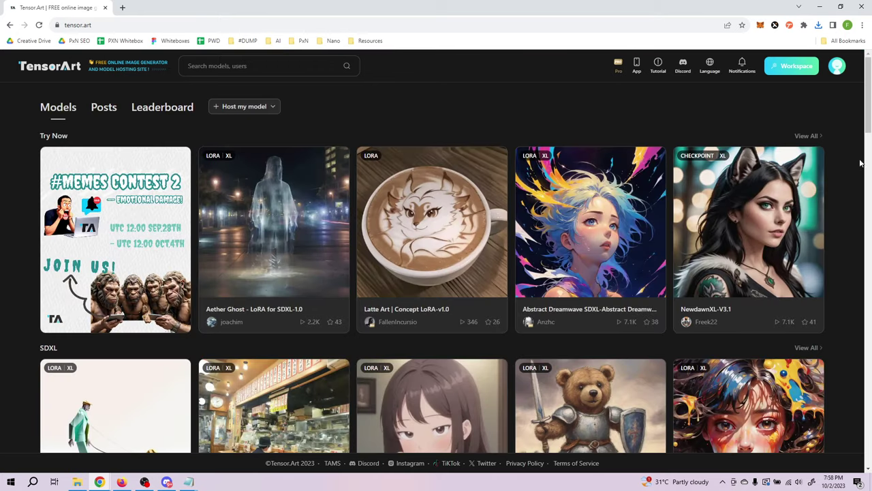
scroll(860, 164, "down", 9)
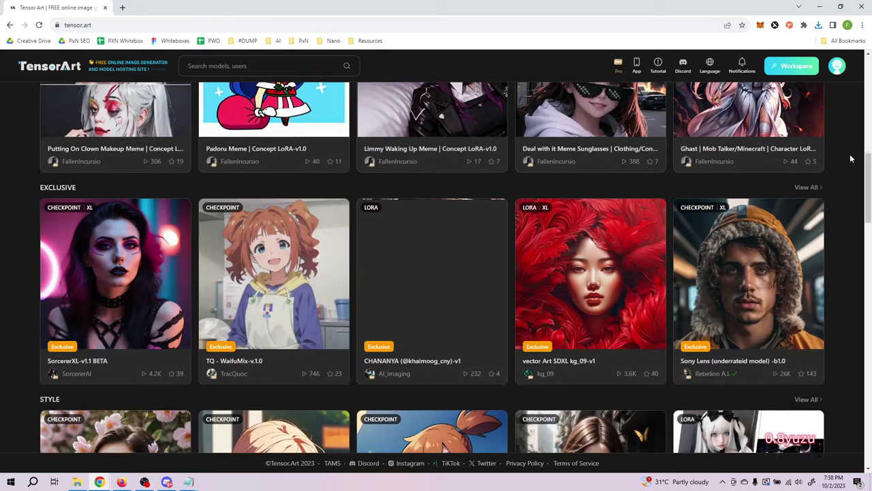
scroll(851, 160, "down", 3)
scroll(850, 164, "up", 12)
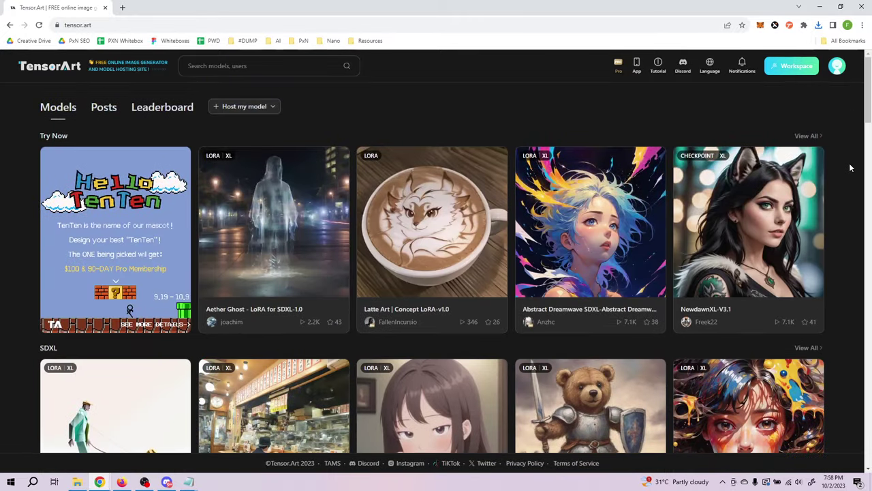
Open the generation workspace, glance at the base model choices without changing LucidDream Realistic, and set the generation count to 2.
left_click(787, 66)
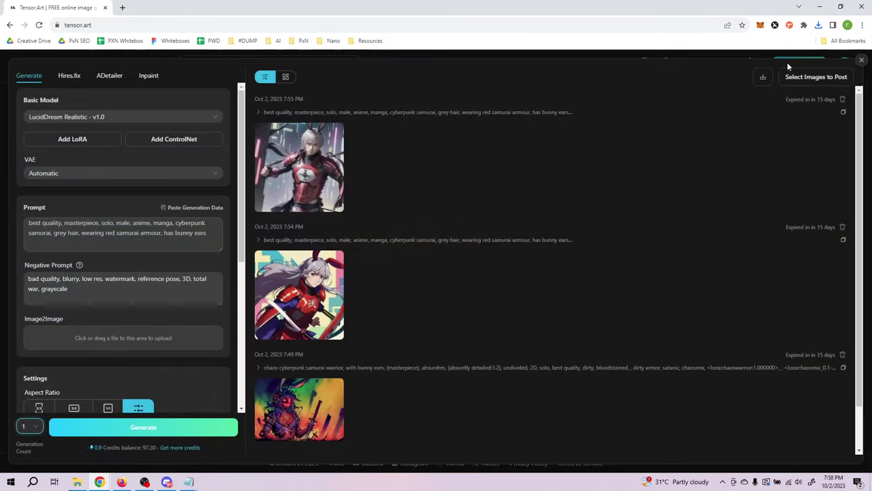
left_click(203, 116)
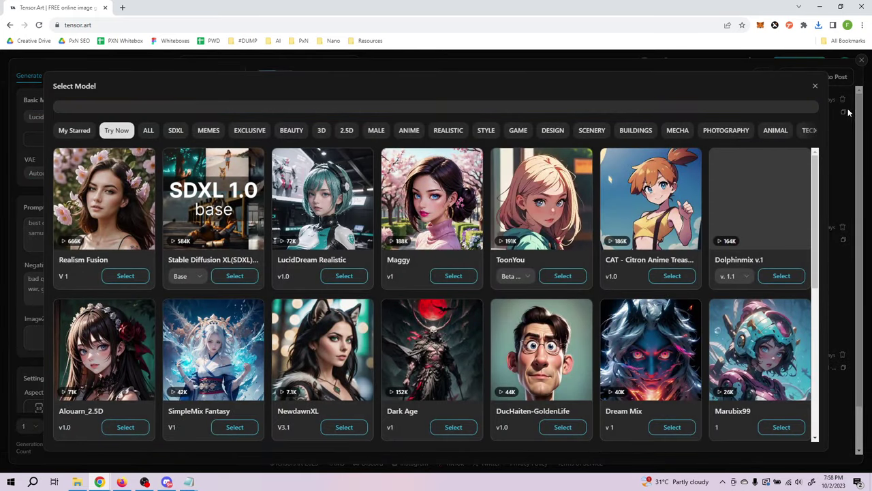
left_click(815, 85)
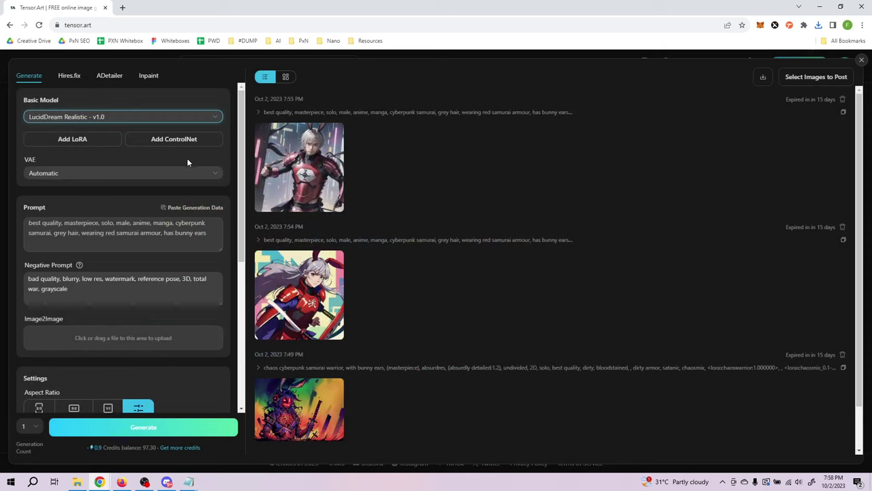
left_click(37, 427)
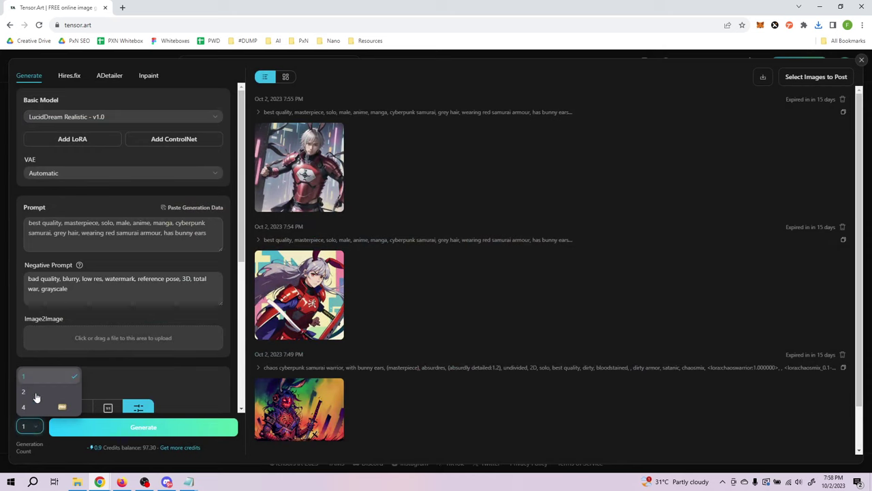
left_click(45, 393)
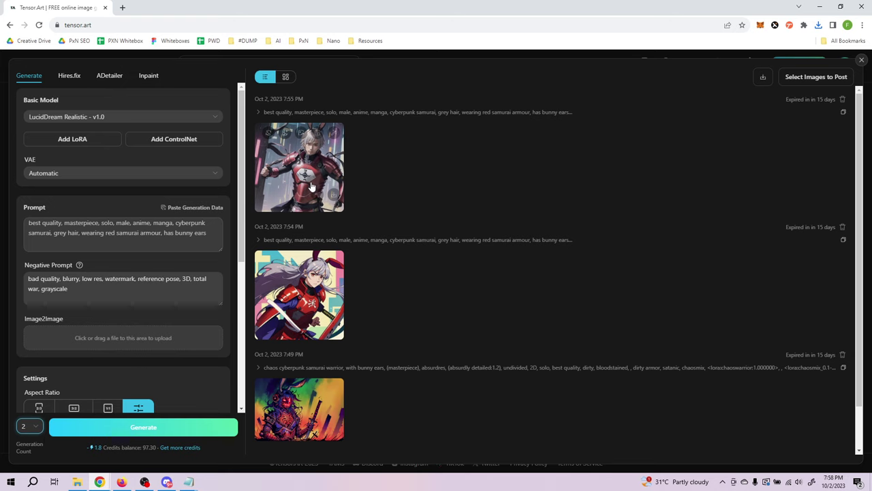
Review the base model choices, prompts and image size and sampling settings, and expand the advanced settings.
left_click(210, 120)
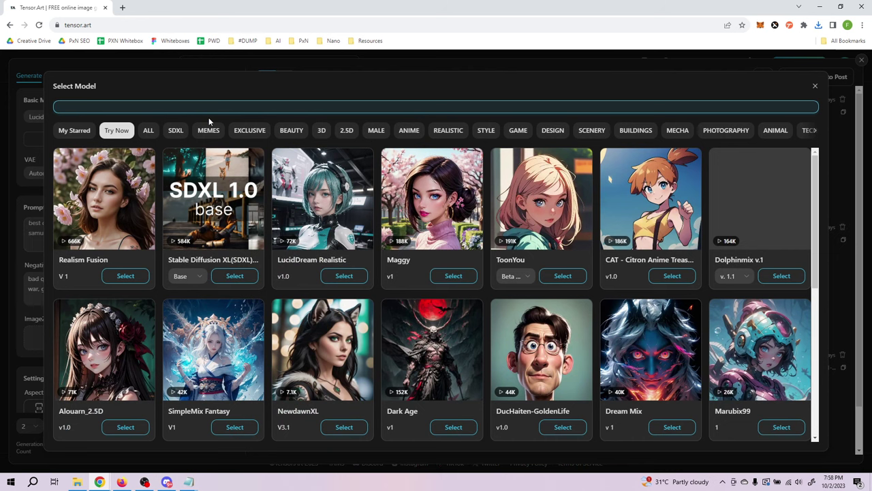
left_click(393, 66)
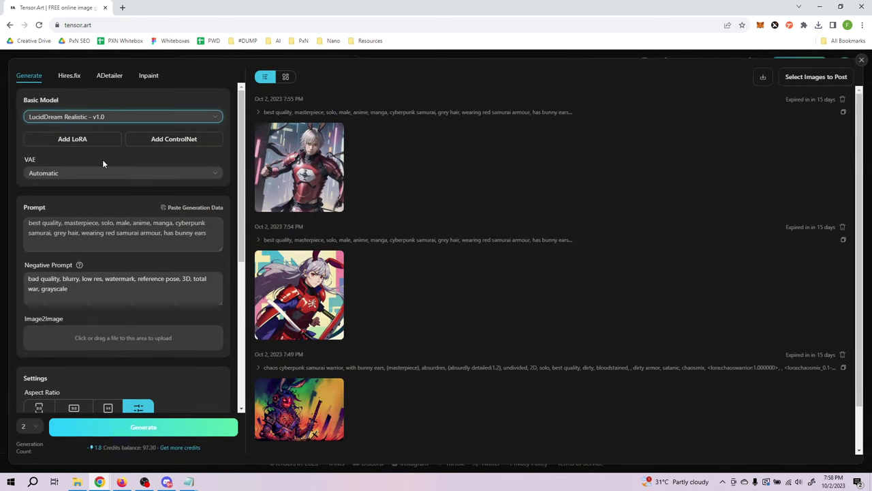
scroll(30, 142, "down", 1)
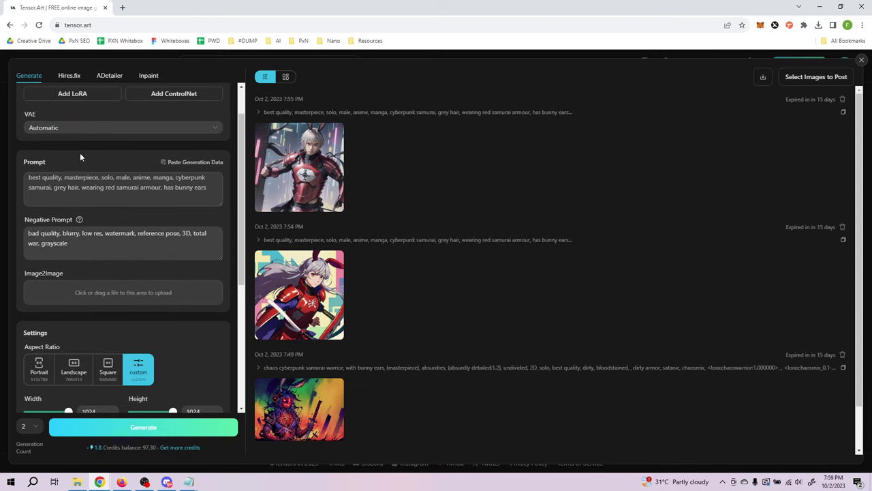
left_click(205, 188)
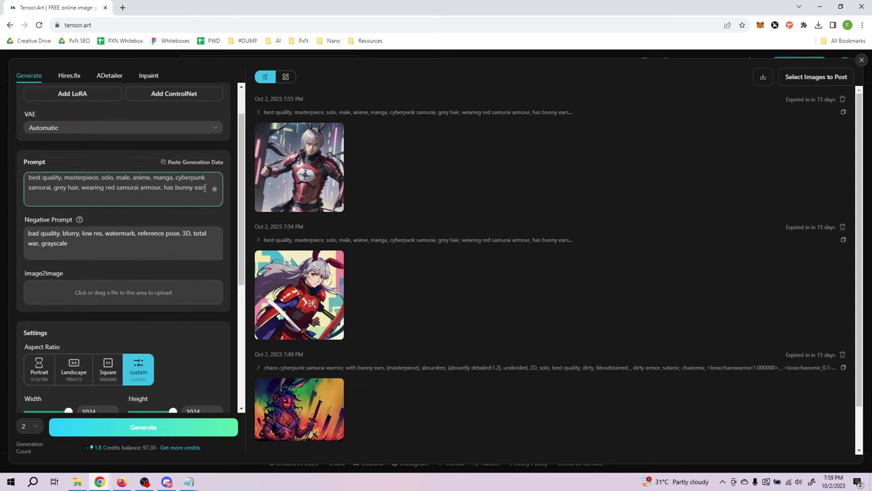
scroll(205, 190, "up", 1)
left_click(204, 194)
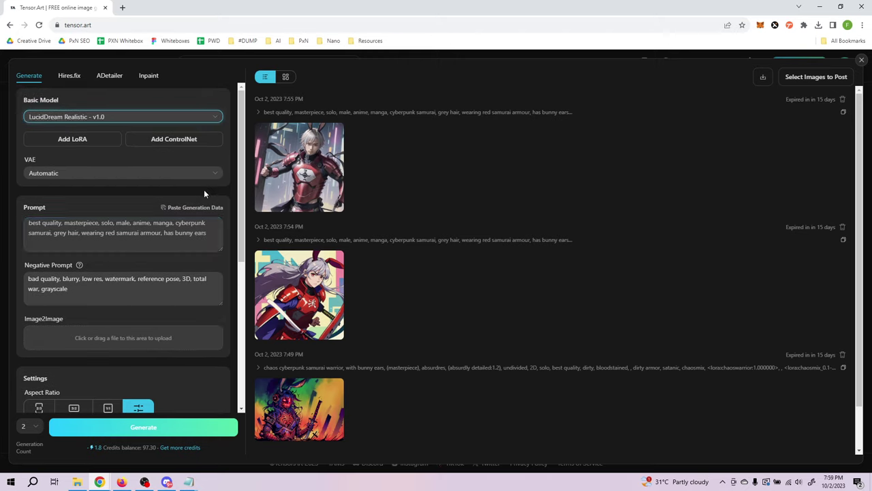
scroll(204, 190, "down", 5)
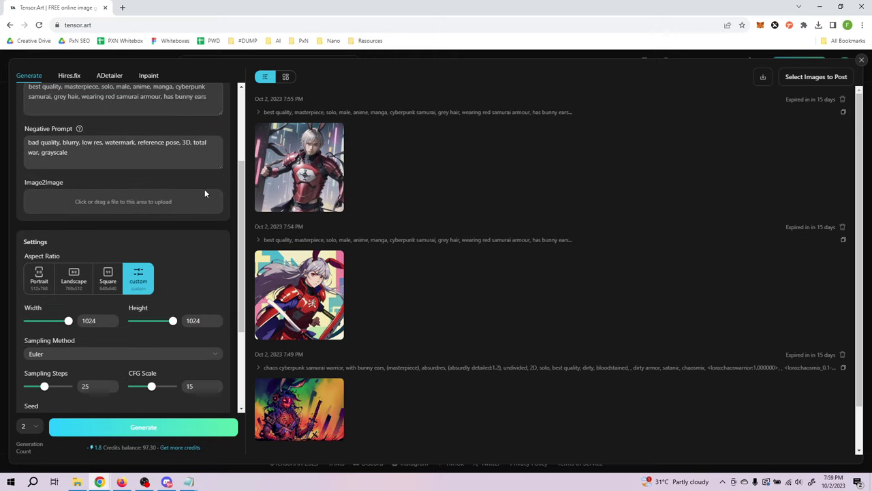
scroll(204, 194, "down", 1)
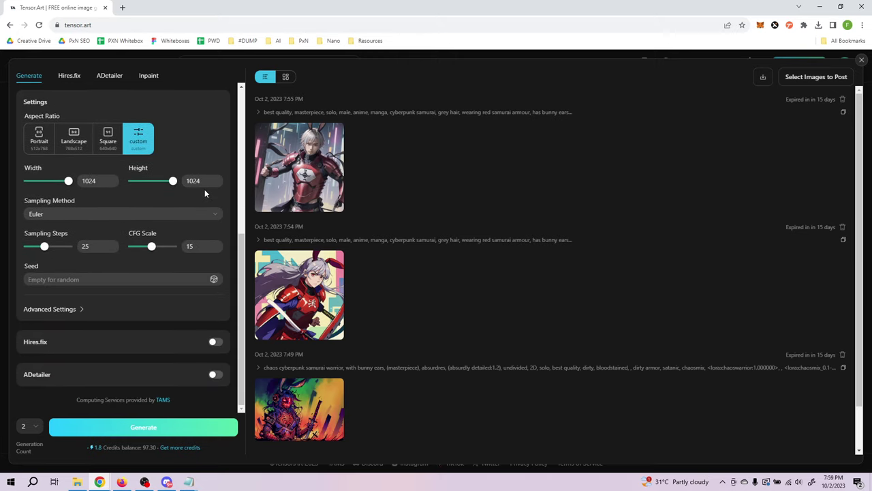
left_click(59, 312)
scroll(156, 253, "up", 2)
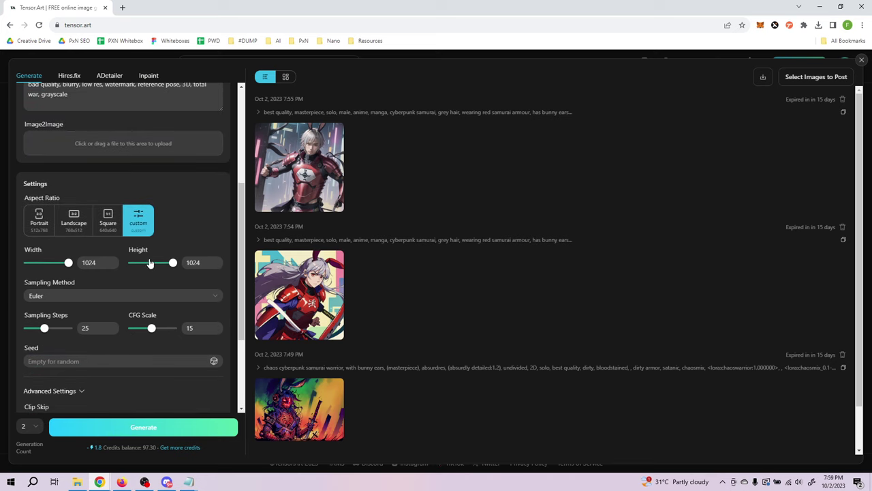
scroll(184, 227, "up", 2)
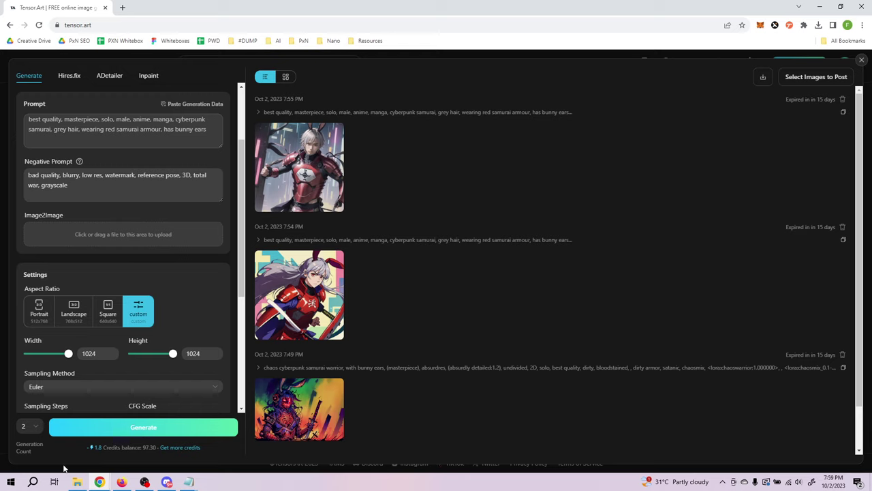
Add the samurai artwork 5208.png from File Explorer as the Image2Image reference and set its denoising strength to 0.75.
left_click(77, 482)
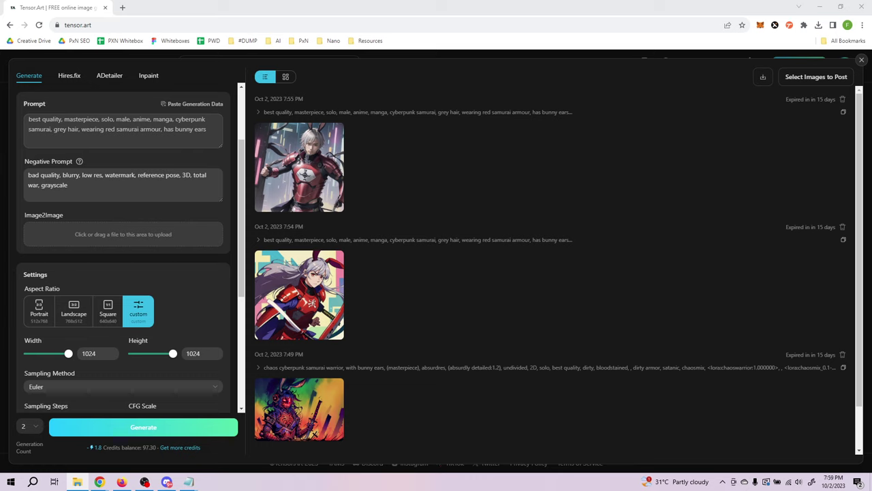
left_click_drag(871, 293, 168, 234)
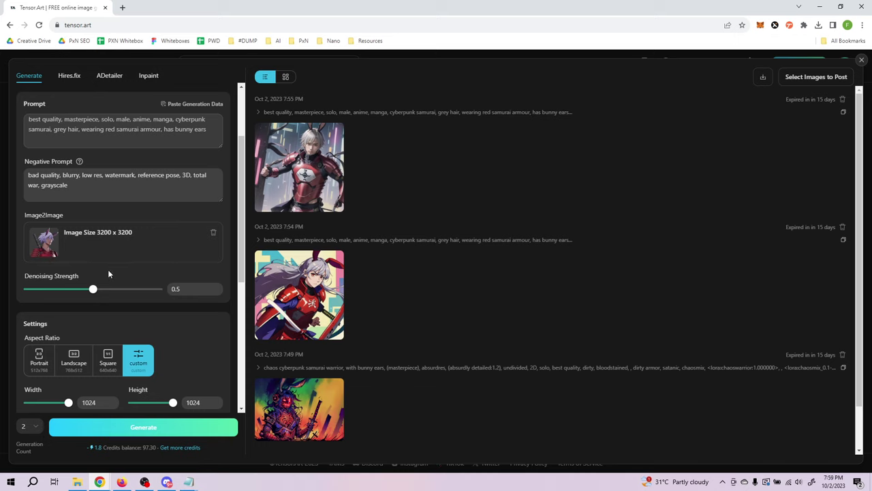
left_click_drag(93, 289, 127, 294)
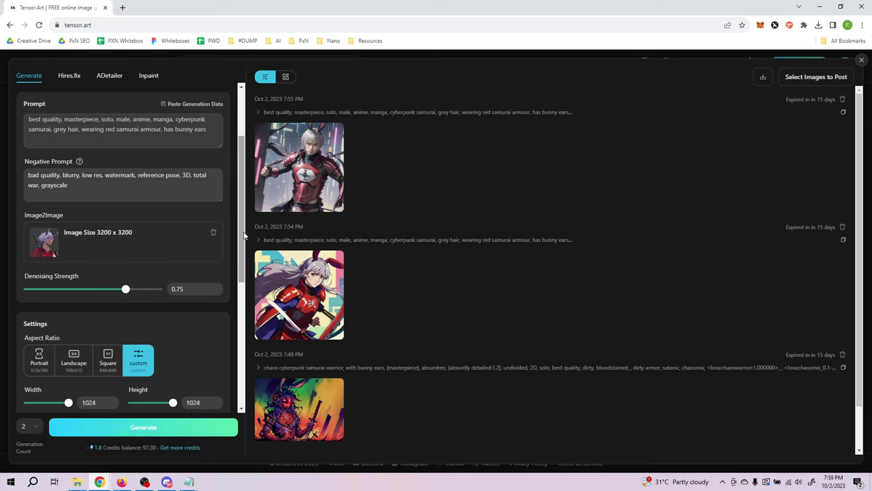
Check the size, sampling and advanced settings, keep the generation count at 2, and generate the images from the reference artwork.
scroll(233, 231, "down", 4)
scroll(233, 230, "up", 3)
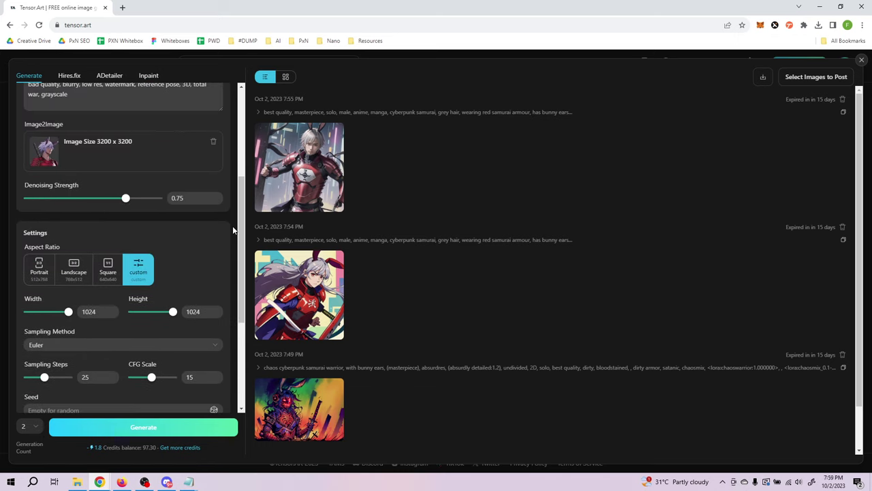
scroll(233, 230, "down", 1)
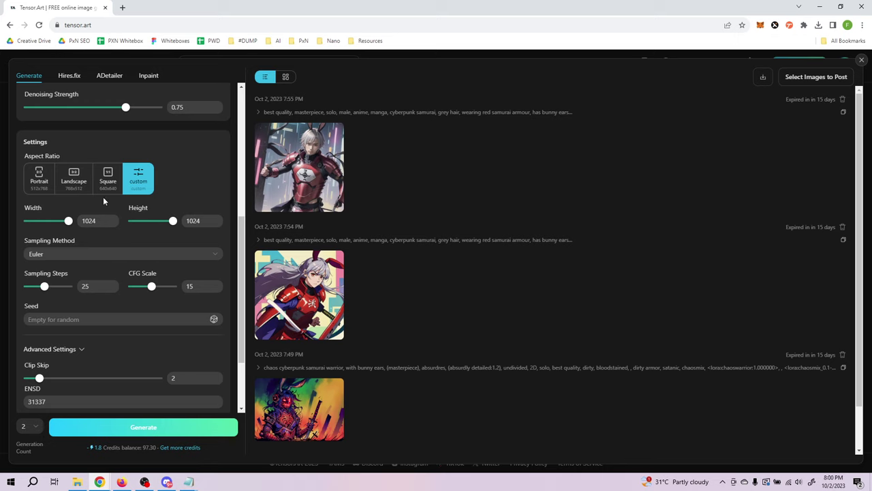
scroll(186, 234, "down", 1)
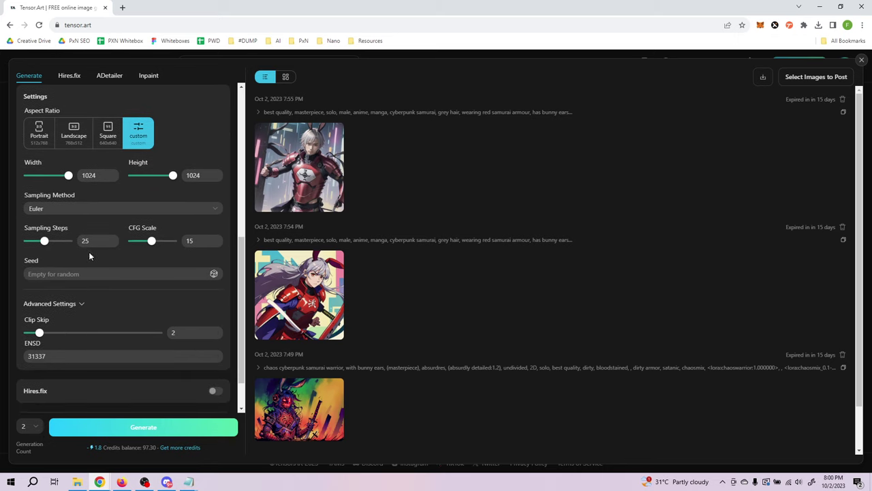
scroll(223, 261, "down", 1)
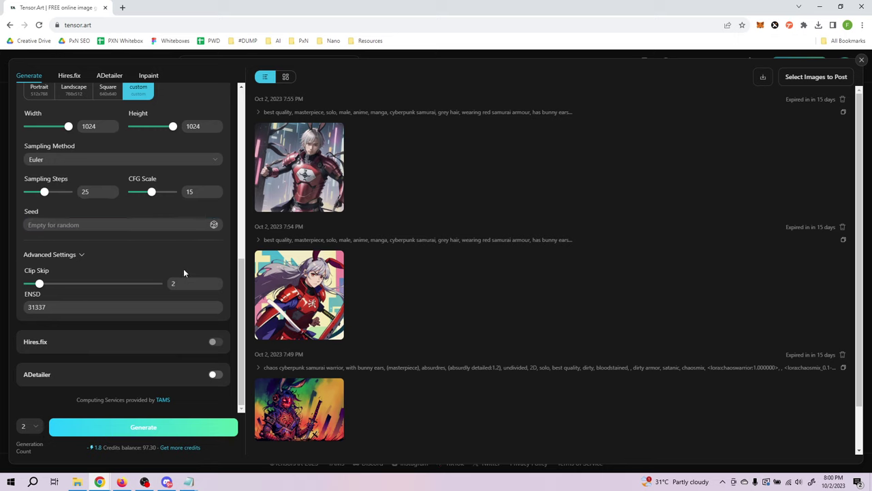
left_click(30, 426)
scroll(197, 340, "up", 6)
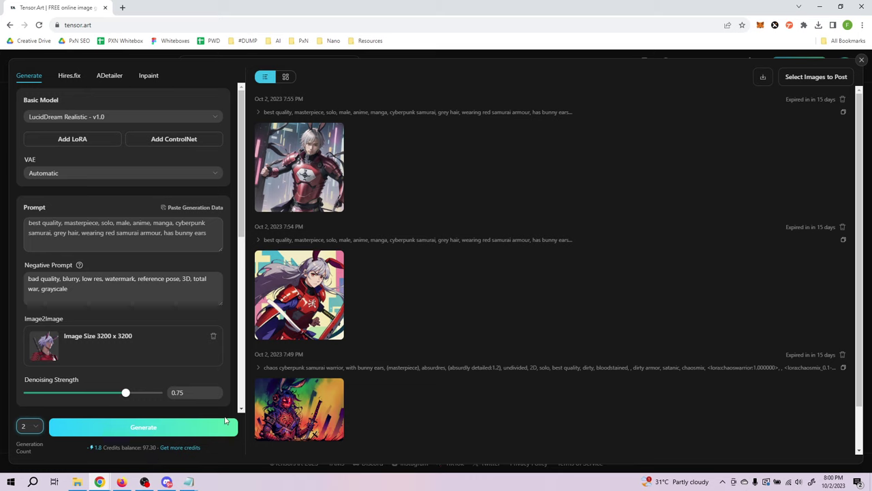
left_click(143, 428)
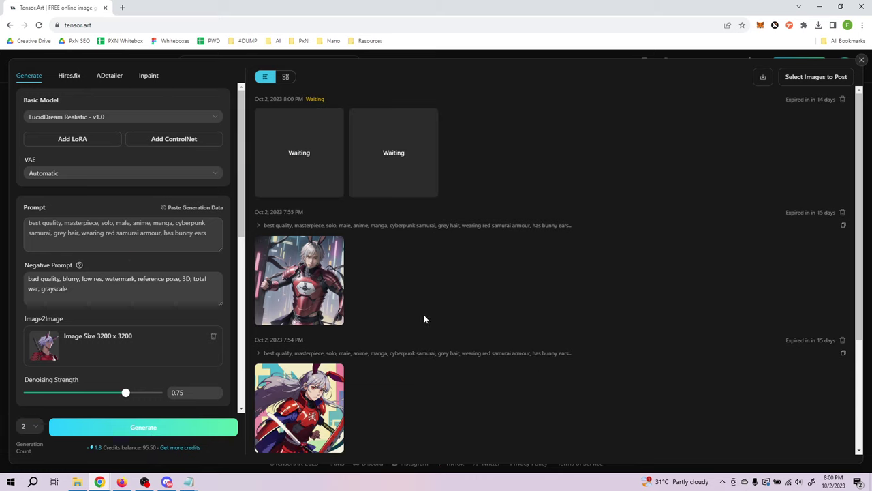
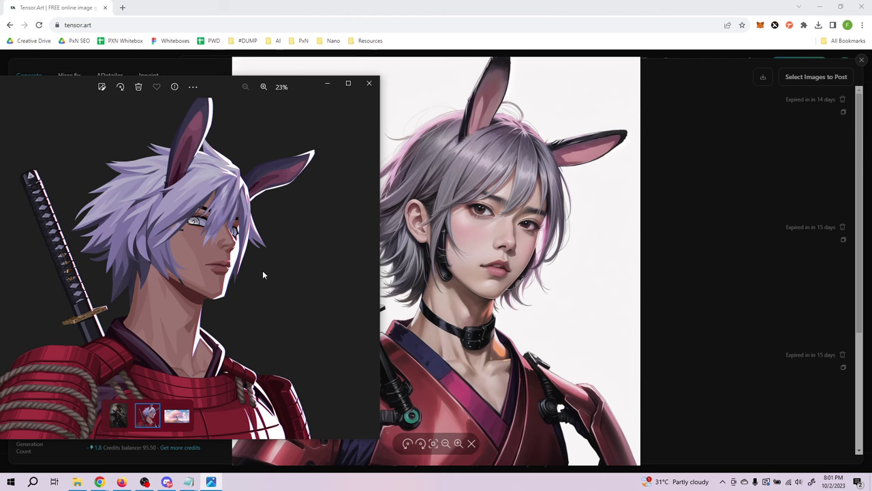
Compare the first generated samurai with the original artwork side by side, and close both the photo viewer and the preview.
left_click_drag(60, 84, 122, 92)
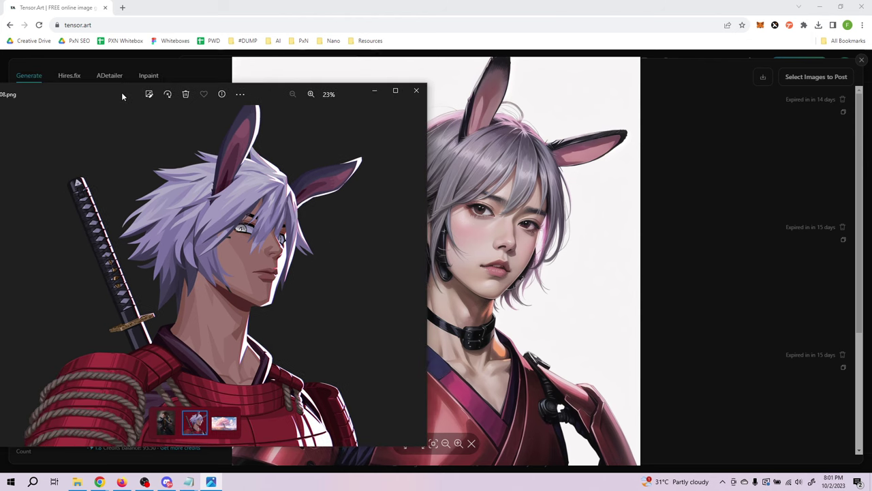
left_click(416, 95)
left_click(692, 130)
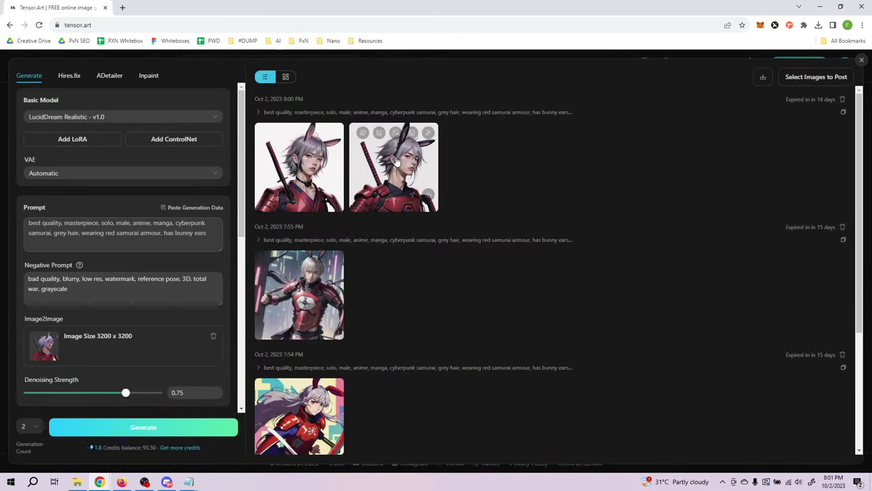
Enlarge the second generated samurai, compare it with the original artwork 5208.png, and close the photo viewer.
left_click(395, 156)
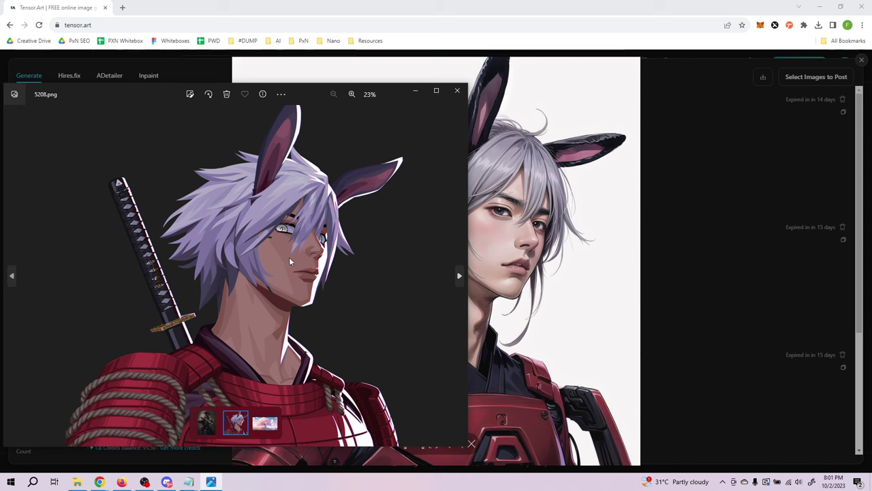
left_click_drag(158, 93, 57, 77)
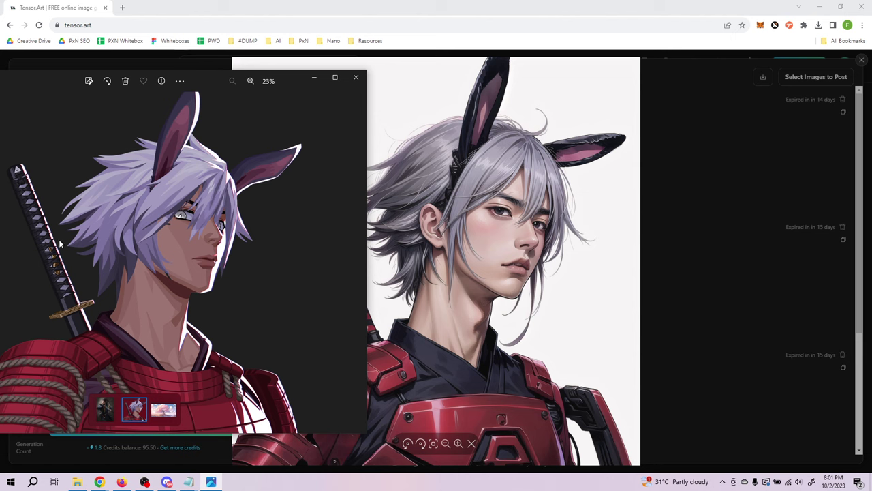
left_click_drag(53, 78, 82, 72)
left_click(384, 73)
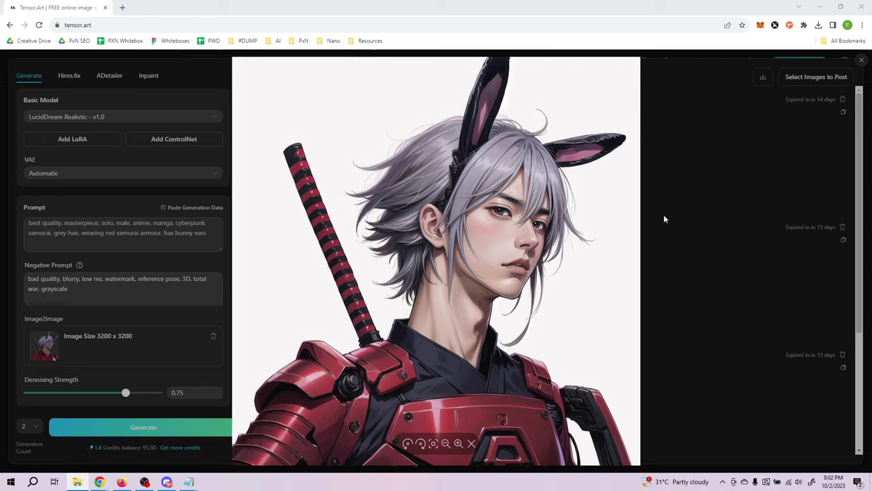
Save the enlarged second samurai image to the computer and close its preview.
right_click(460, 190)
left_click(479, 212)
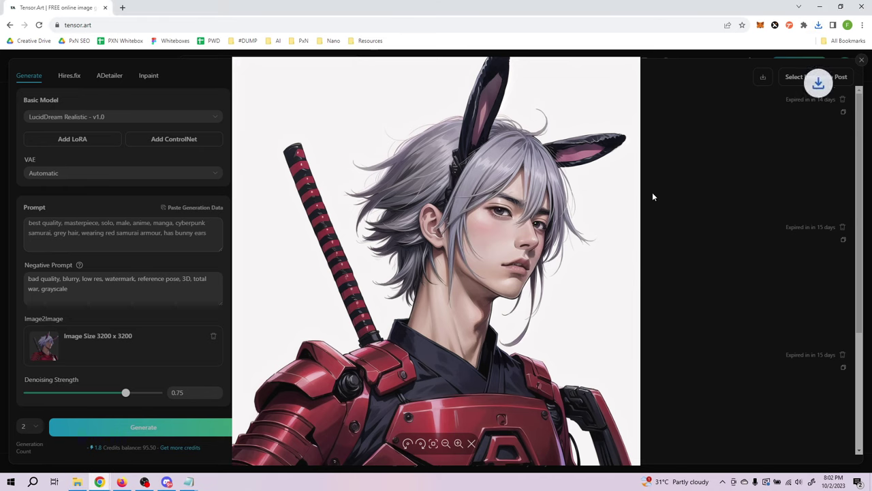
left_click(687, 175)
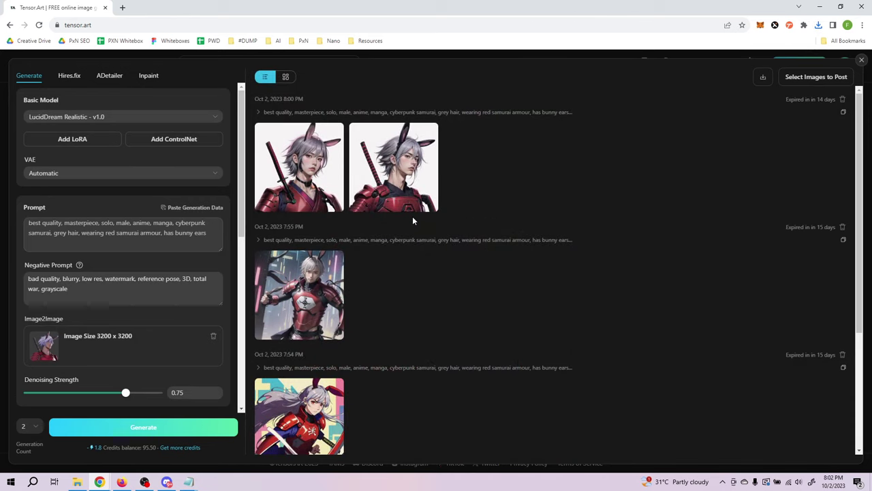
Switch the basic model to AnimeGodXL v5 and generate two images from the same prompt and reference artwork.
scroll(525, 218, "down", 3)
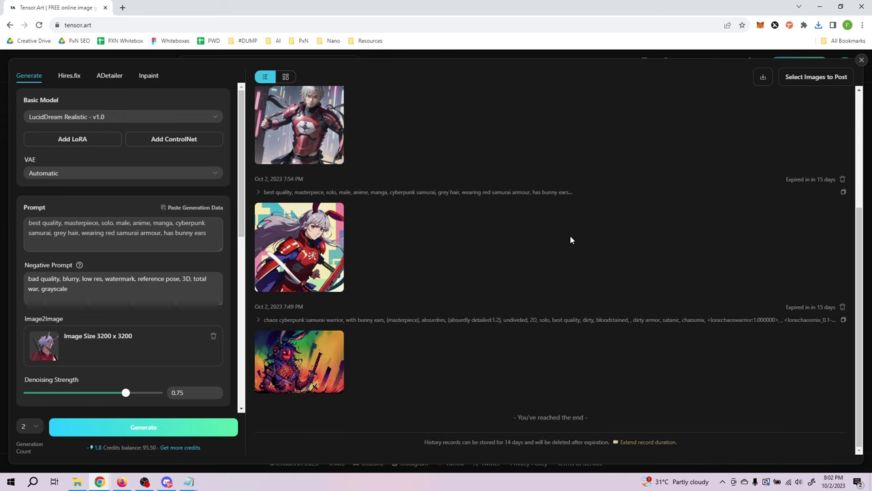
scroll(571, 240, "up", 3)
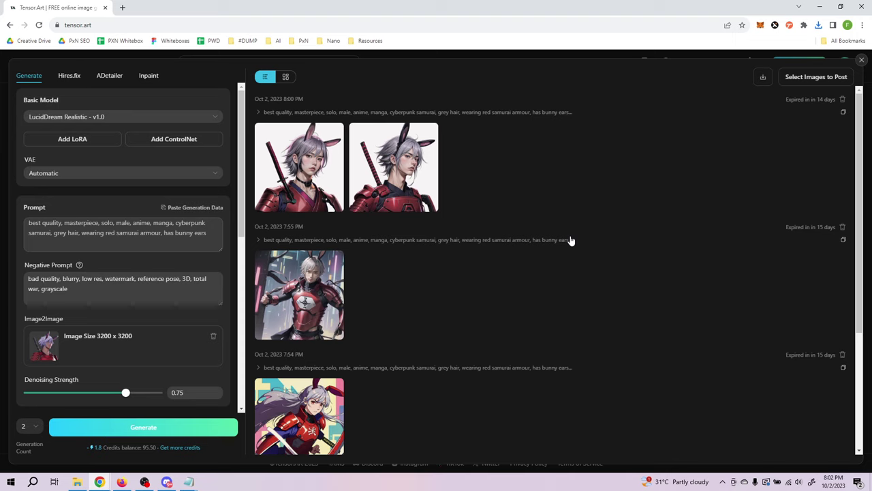
left_click(193, 115)
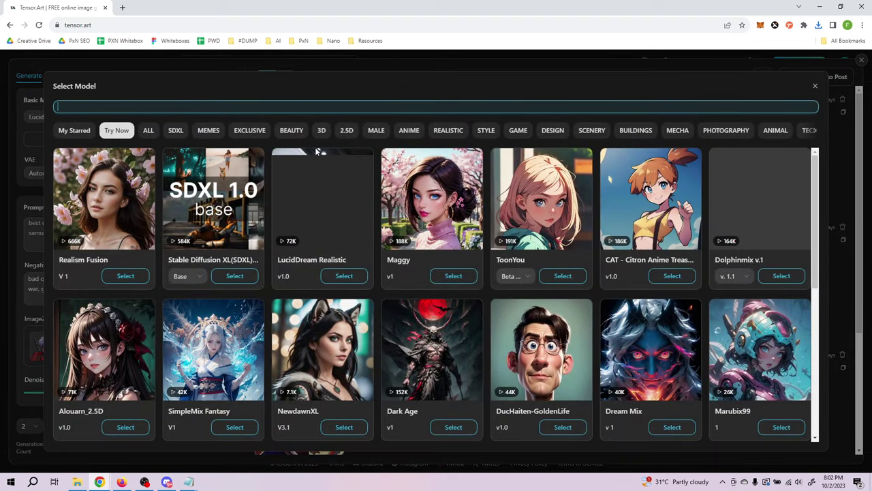
scroll(493, 262, "down", 1)
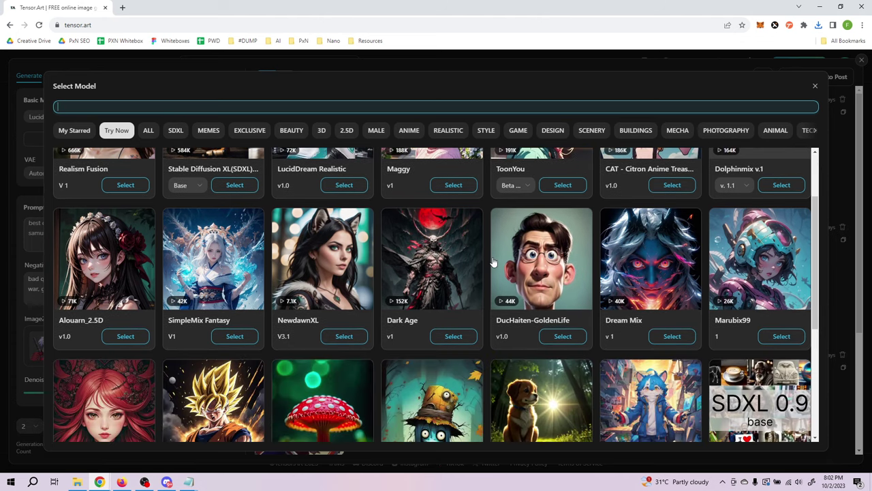
scroll(494, 261, "down", 3)
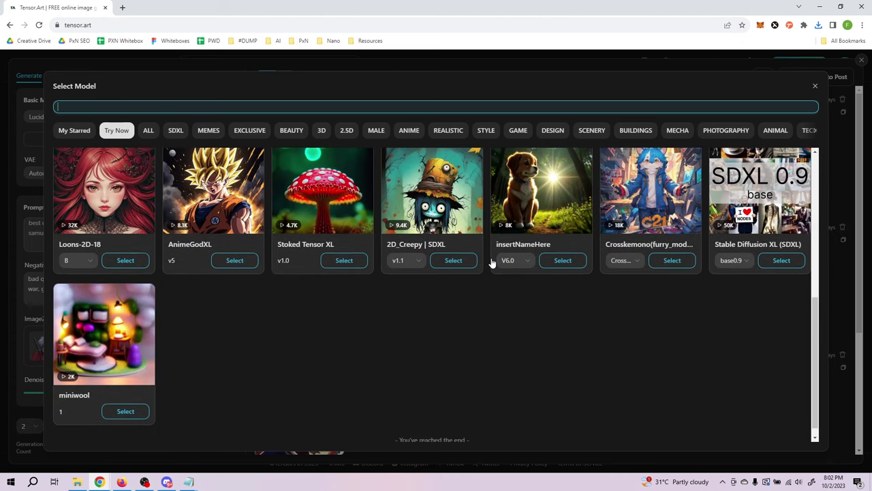
left_click(228, 194)
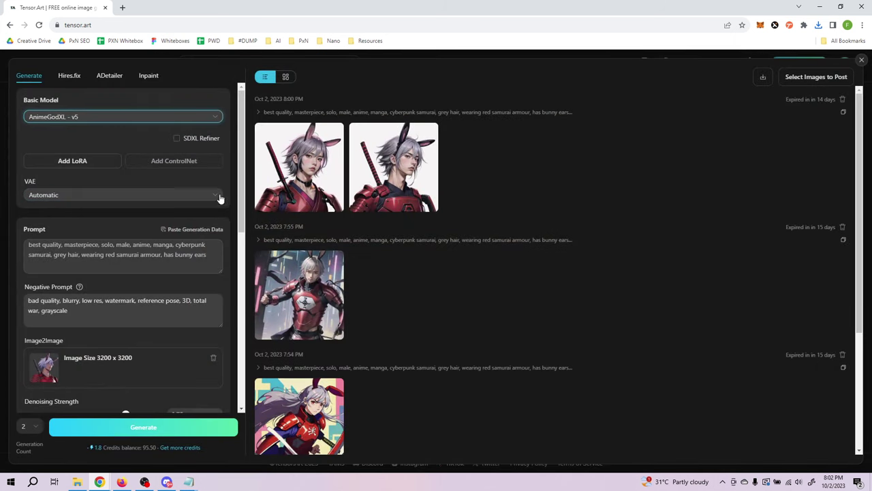
scroll(231, 232, "down", 6)
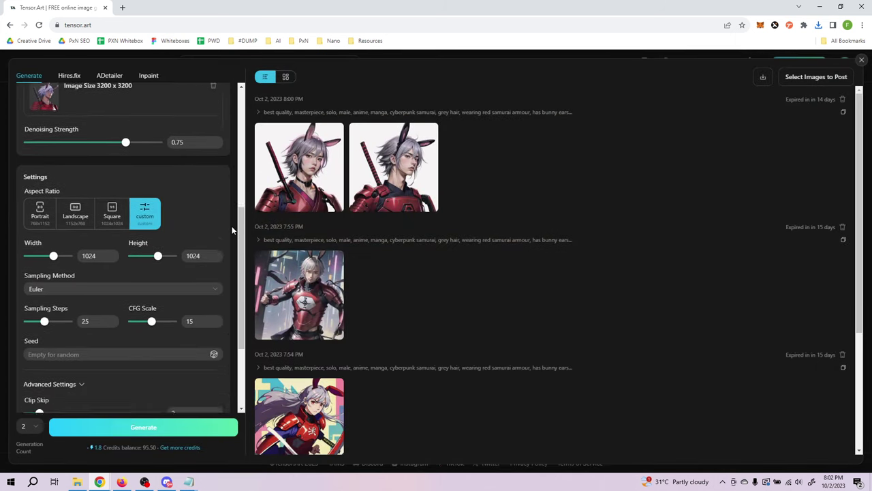
left_click(151, 429)
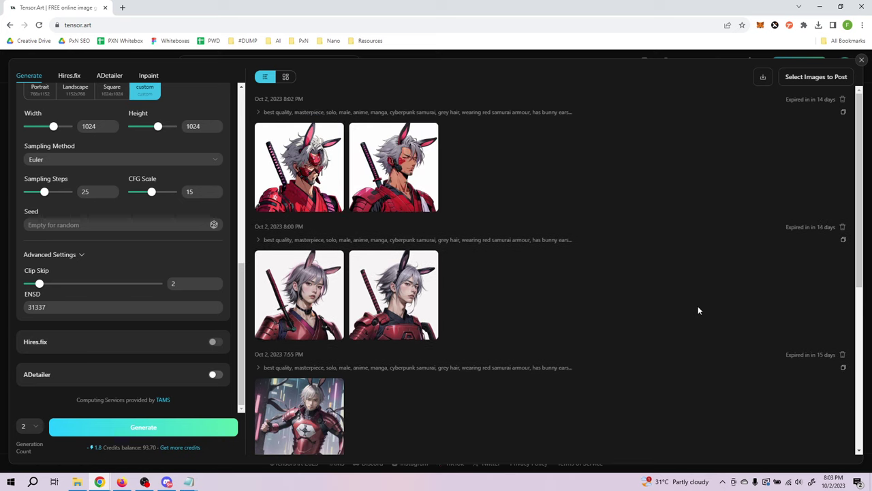
Enlarge both samurai images made with AnimeGodXL, return to the first one, and close the preview.
left_click(290, 168)
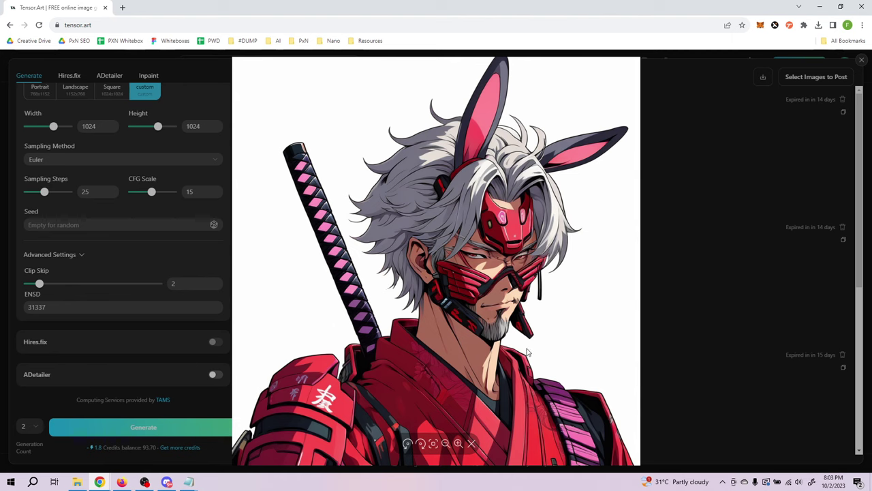
left_click(660, 358)
left_click(398, 169)
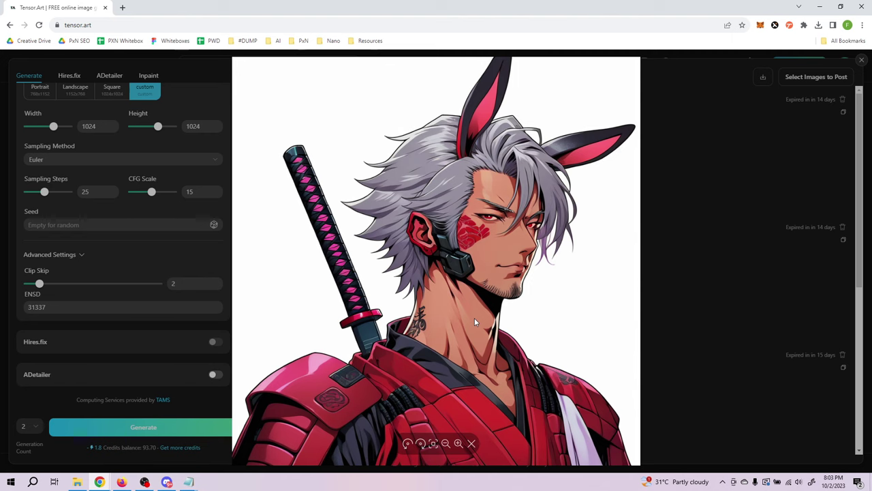
left_click(696, 247)
left_click(309, 172)
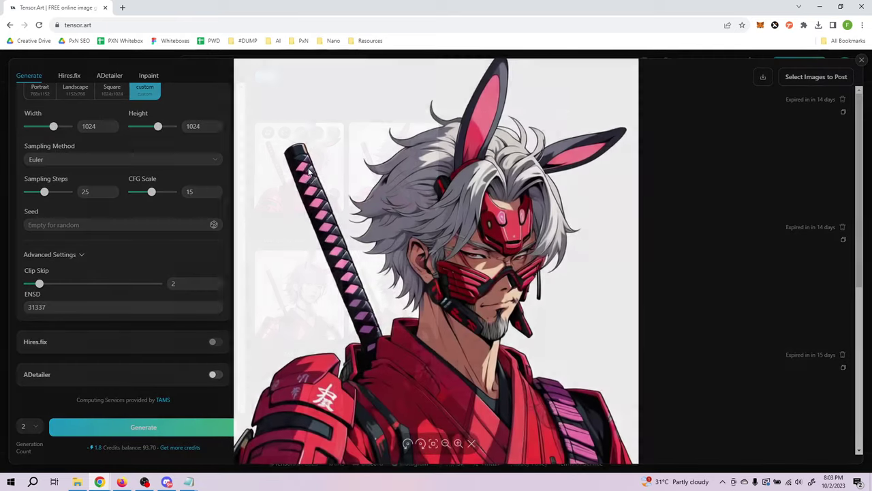
left_click(681, 211)
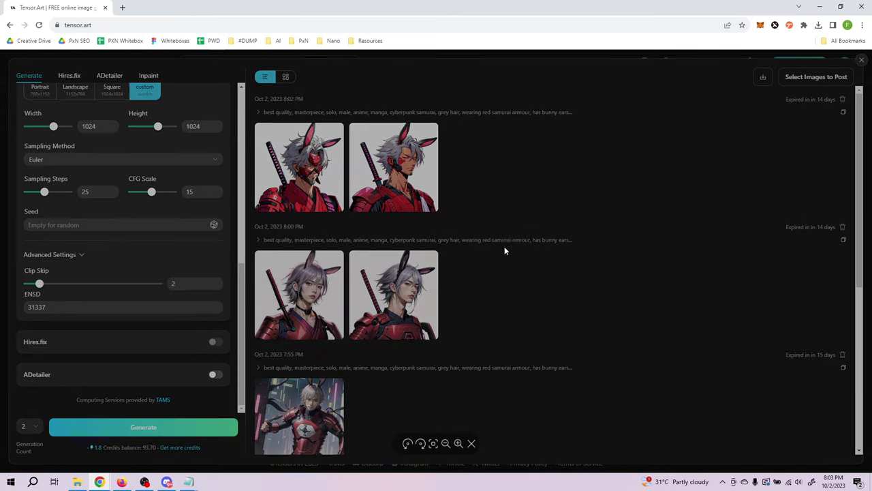
Enlarge the two earlier LucidDream Realistic samurai images for comparison and close the preview.
left_click(331, 302)
left_click(668, 247)
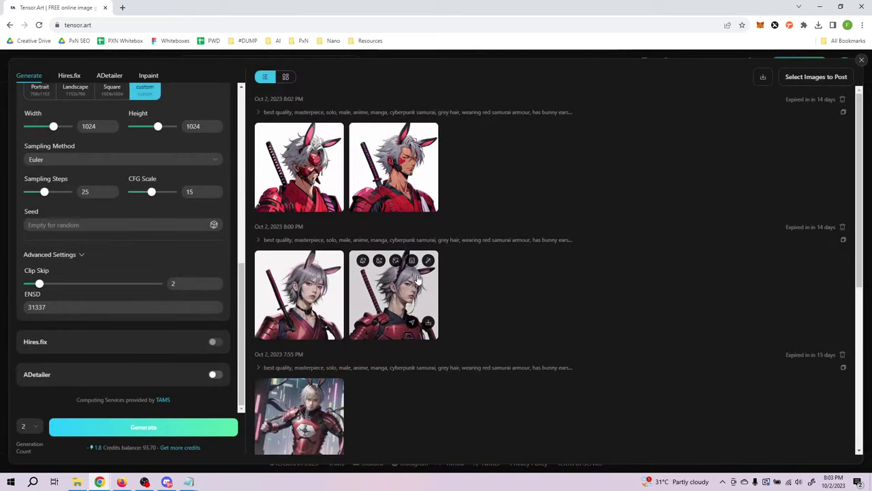
left_click(418, 279)
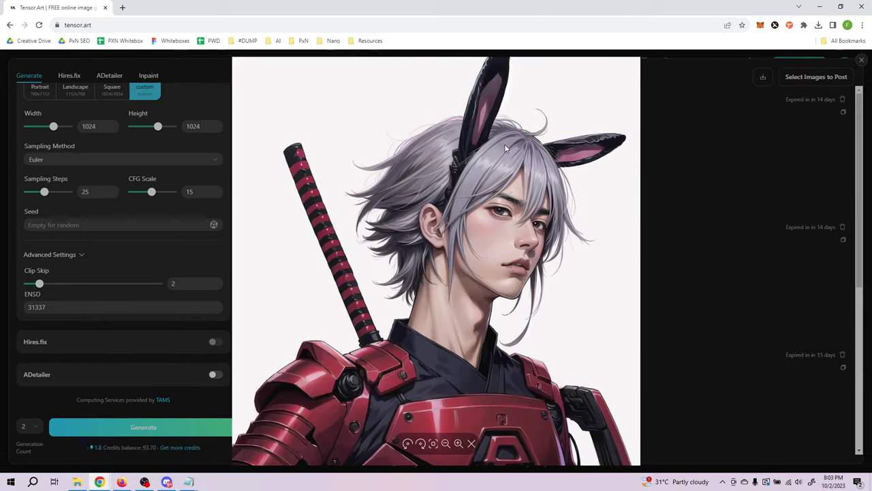
left_click(710, 220)
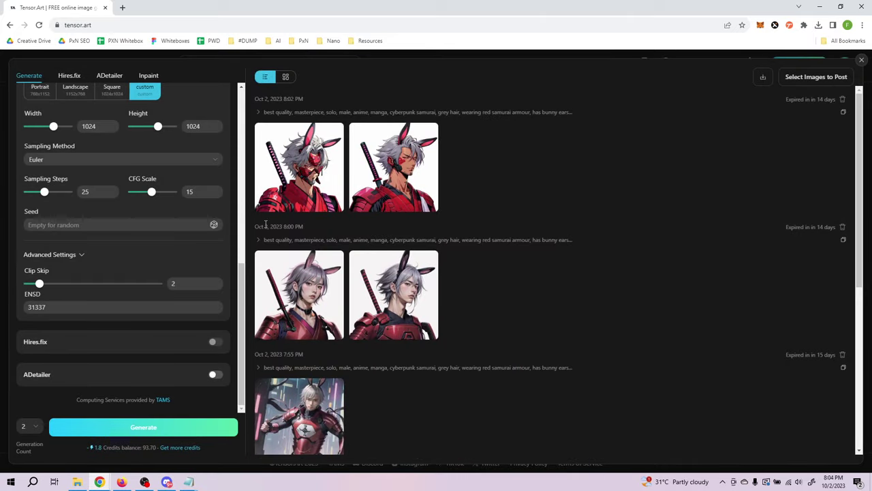
Close and reopen the Workspace, browse the available models, and set the basic model back to LucidDream Realistic v1.0.
scroll(228, 216, "up", 5)
scroll(232, 218, "up", 1)
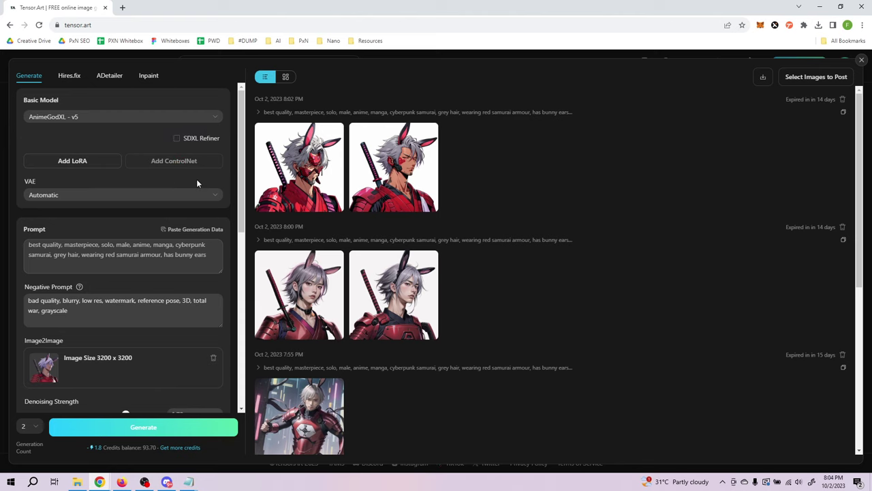
left_click(862, 60)
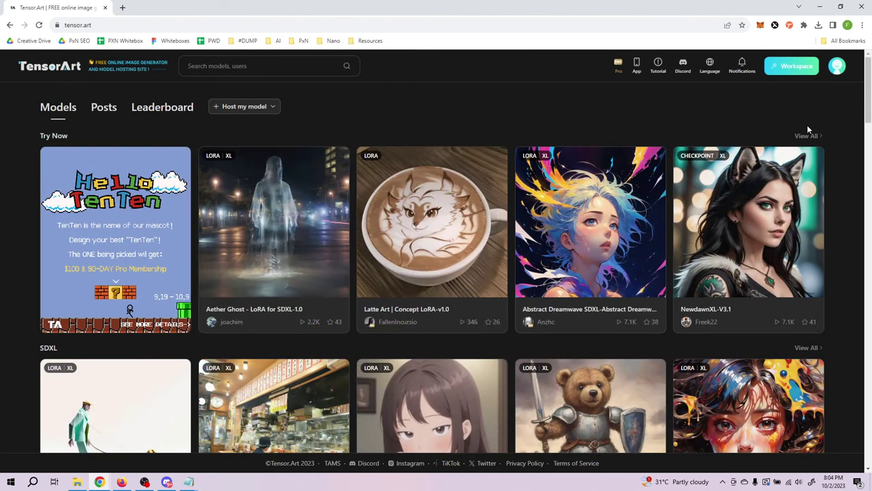
left_click(796, 65)
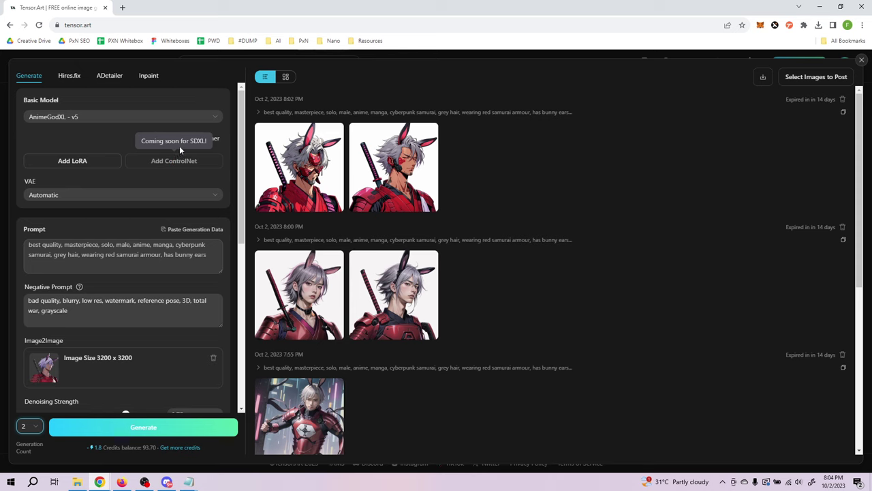
left_click(204, 116)
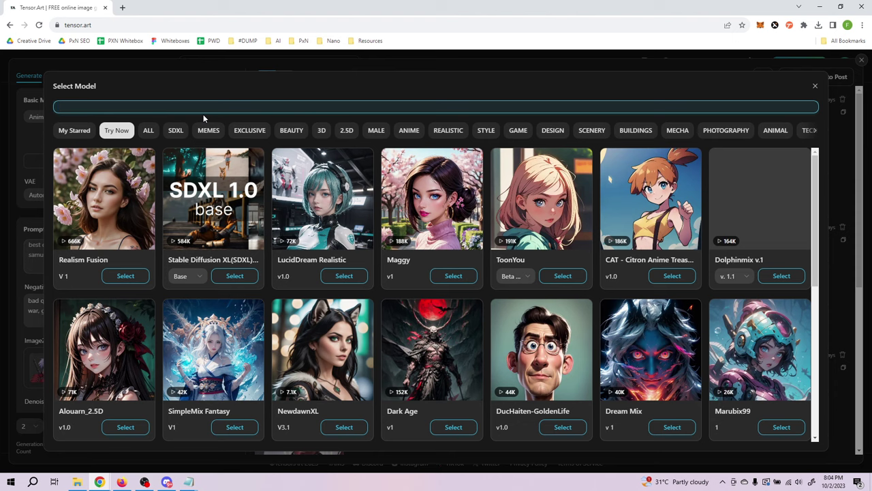
scroll(219, 275, "down", 2)
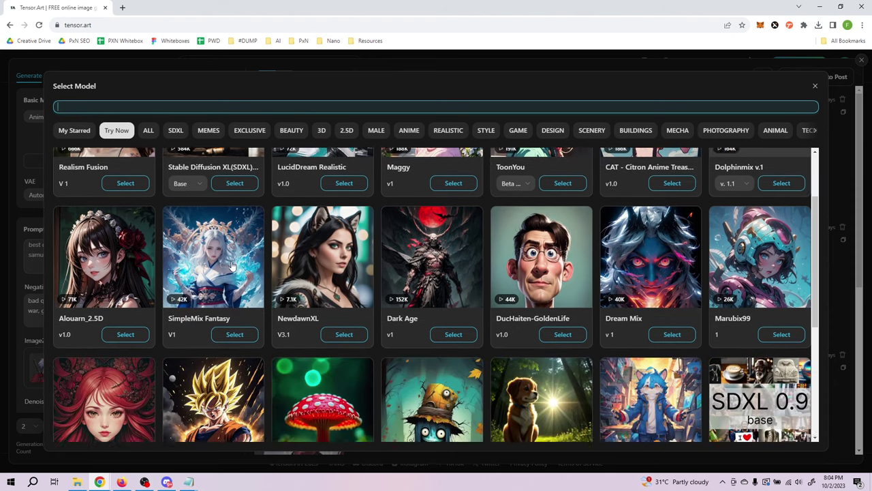
scroll(231, 266, "down", 4)
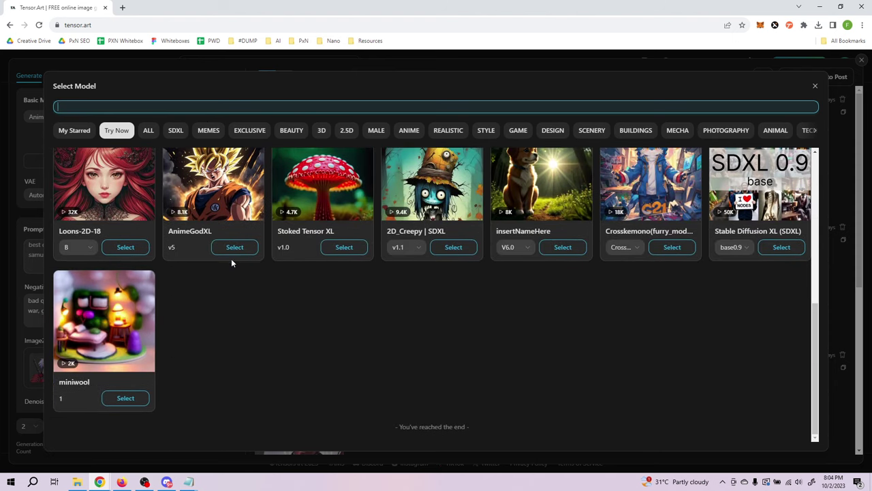
scroll(245, 315, "up", 5)
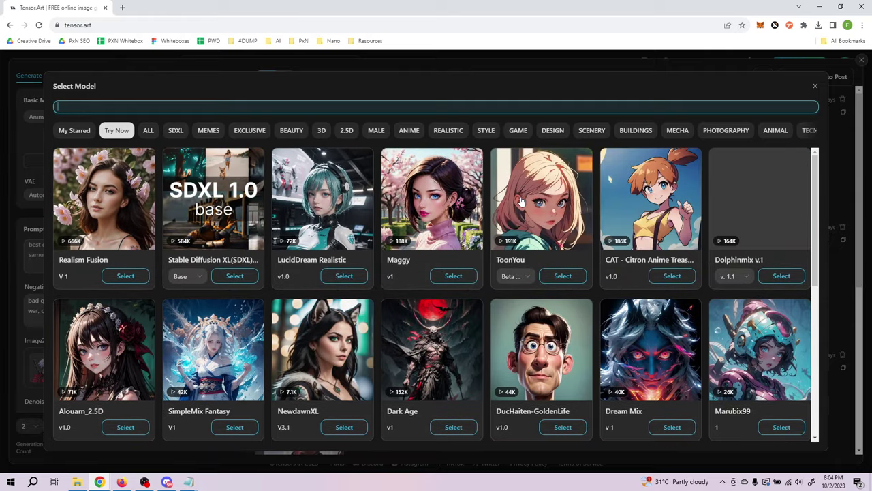
left_click(327, 201)
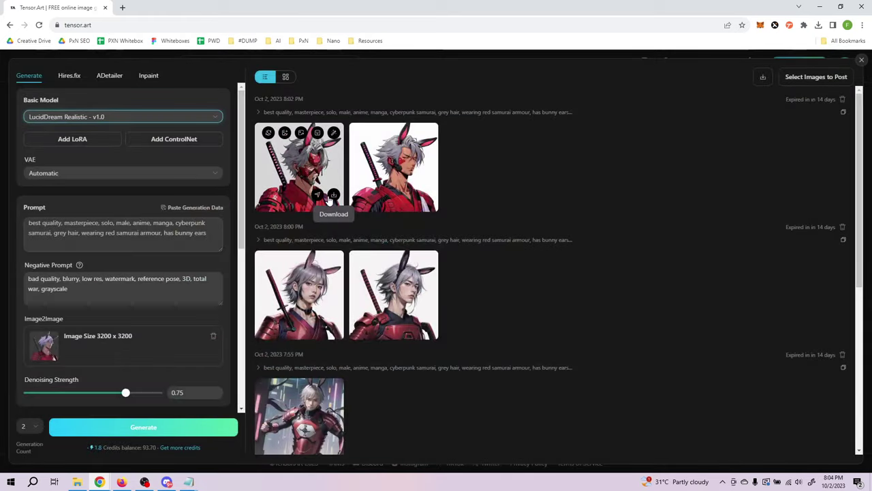
Add an Openpose v1 ControlNet with the openpose preprocessor, using the long-haired swordsman artwork as the pose image.
left_click(175, 138)
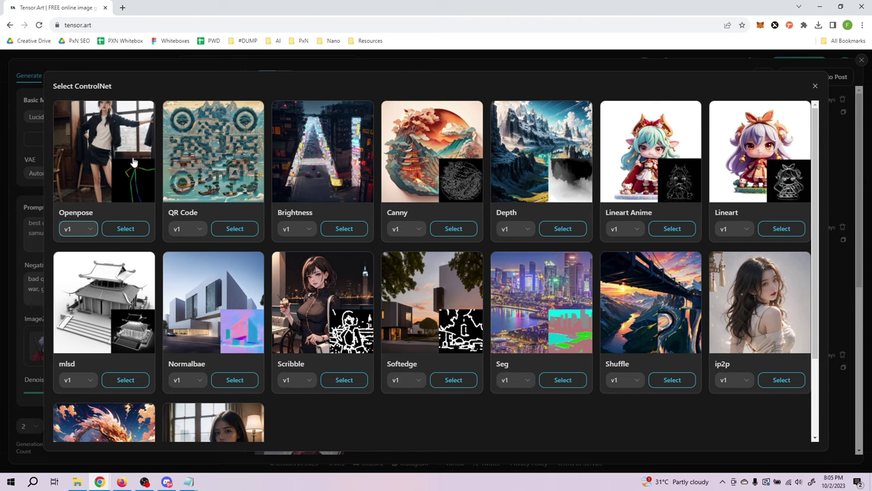
left_click(125, 227)
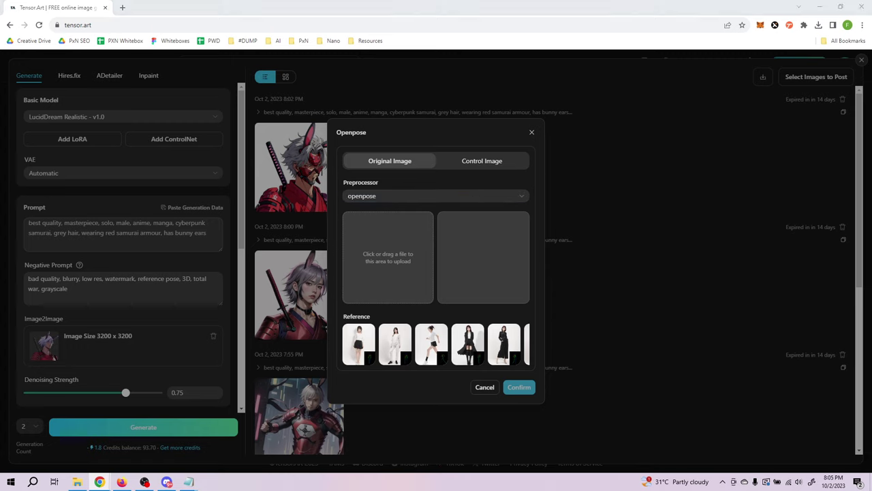
left_click_drag(479, 266, 392, 279)
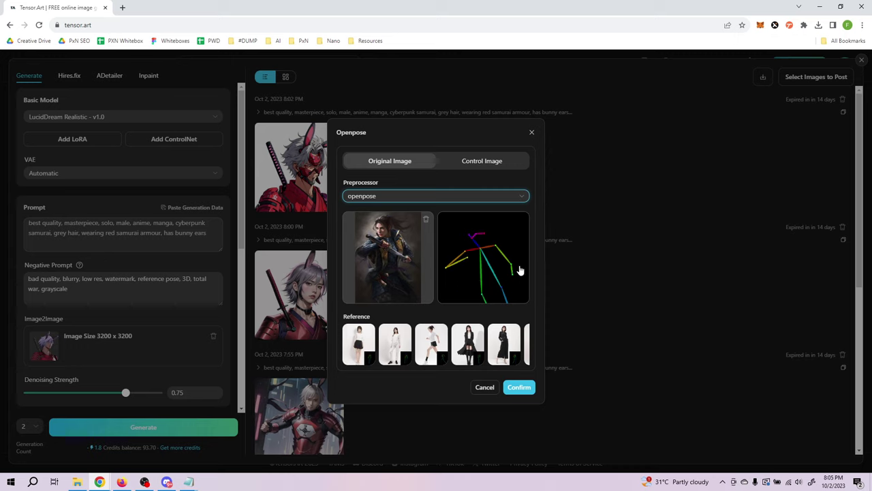
left_click(522, 388)
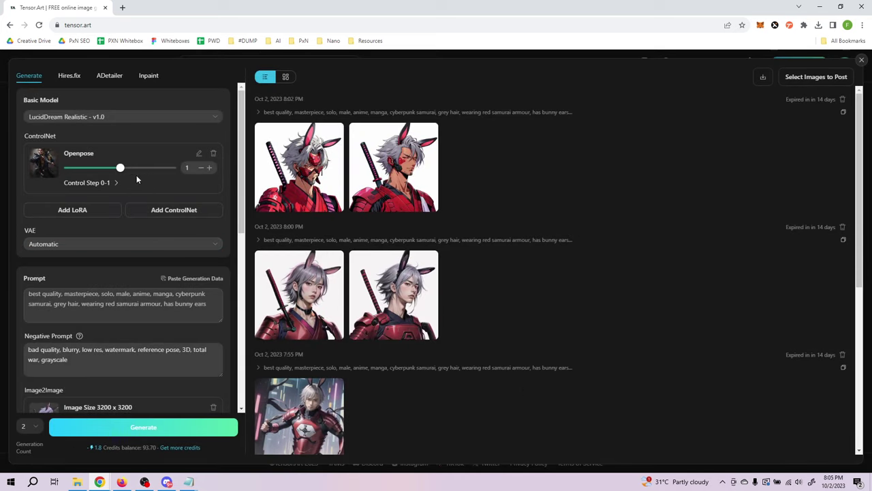
Keep the Openpose weight at 1, review the prompts, reference image and settings, and generate two images.
mouse_move(121, 169)
left_mouse_down()
mouse_move(176, 170)
mouse_move(123, 175)
left_mouse_up()
scroll(223, 209, "down", 4)
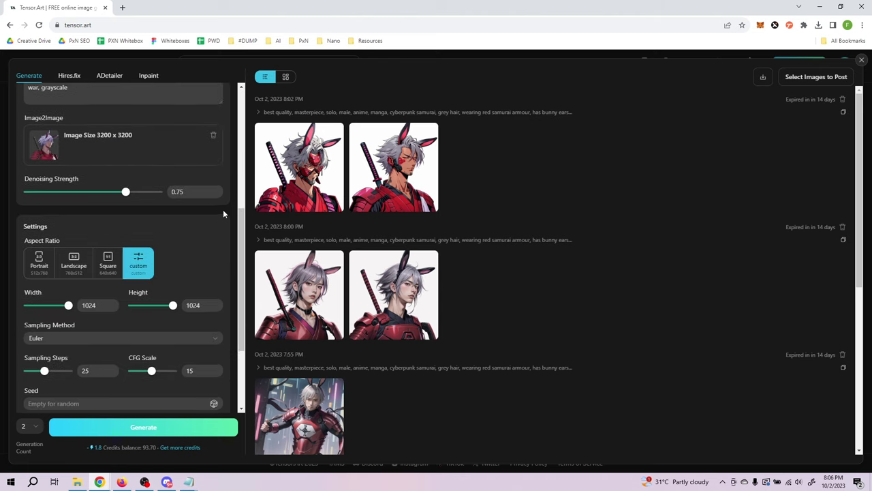
scroll(180, 169, "up", 5)
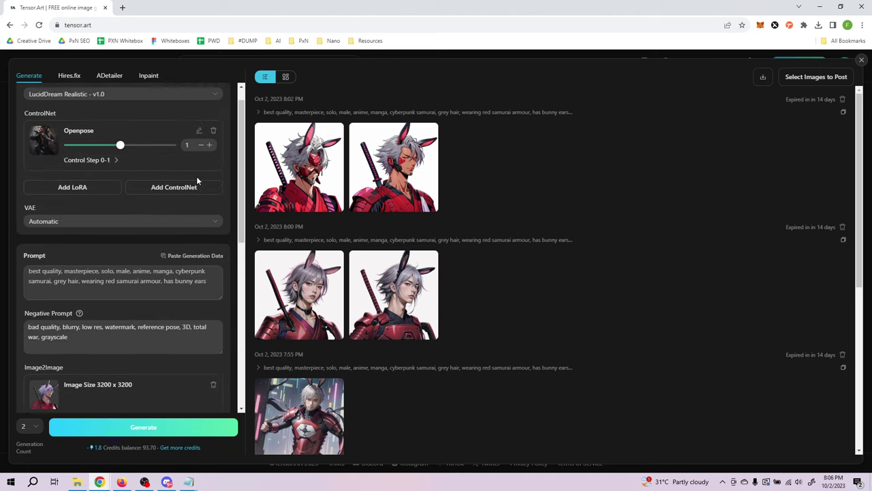
scroll(156, 213, "down", 1)
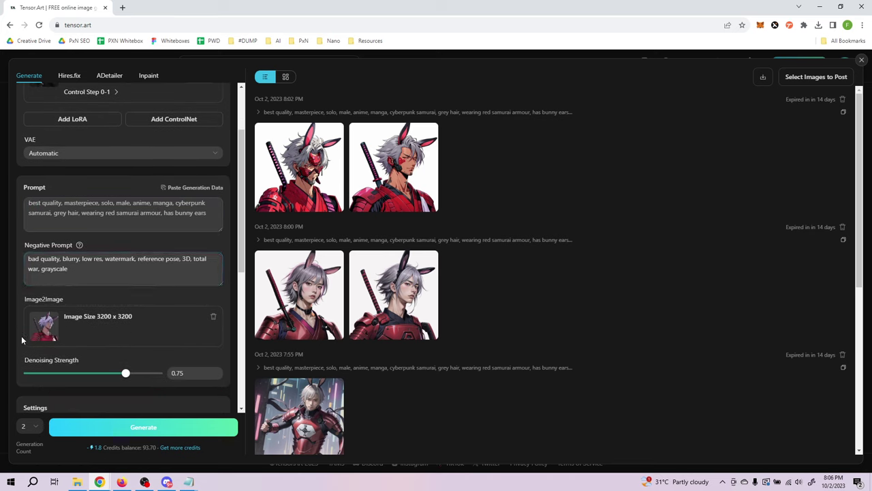
scroll(120, 311, "up", 1)
scroll(41, 345, "down", 1)
scroll(108, 314, "up", 1)
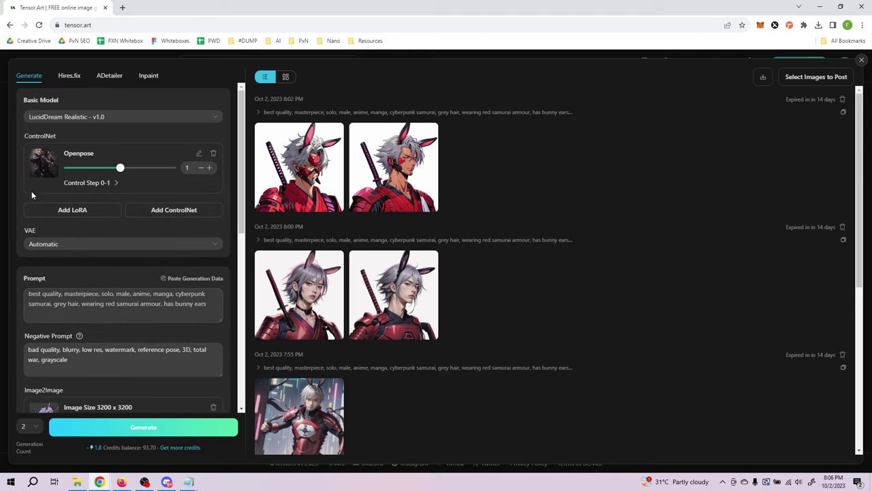
scroll(178, 244, "down", 1)
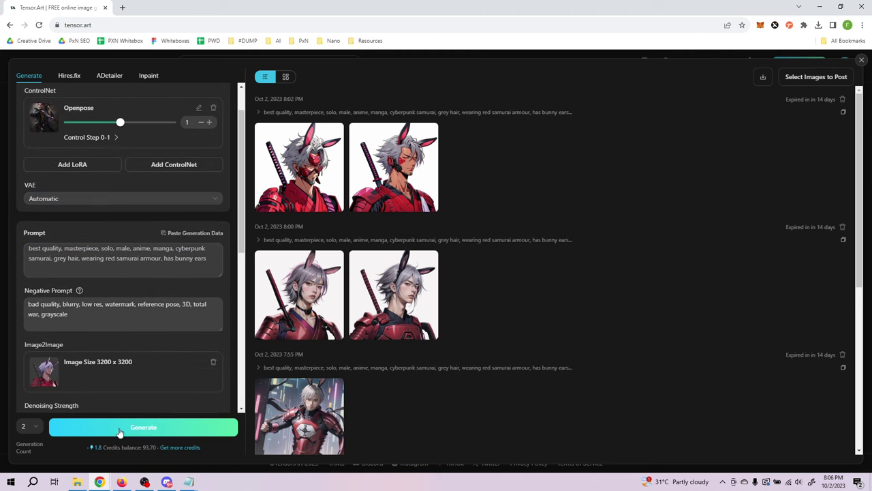
left_click(151, 430)
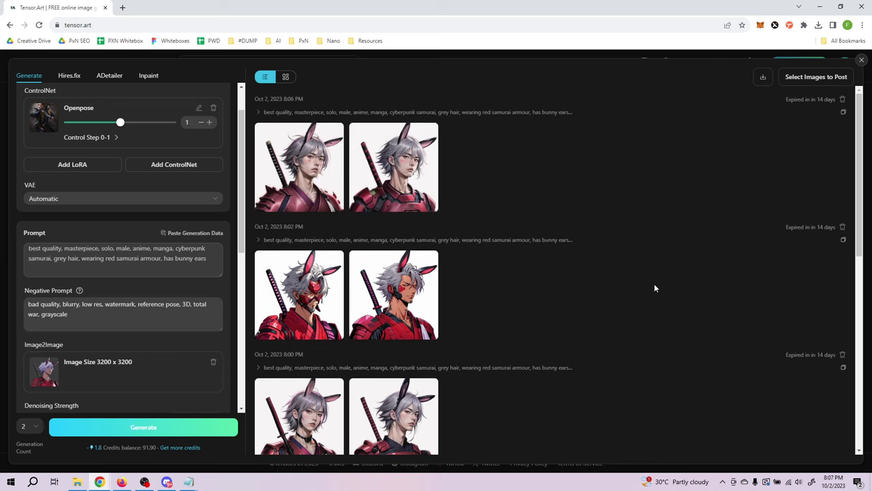
Enlarge the two newest samurai images generated with the reference artwork and Openpose, then close the preview.
left_click(313, 171)
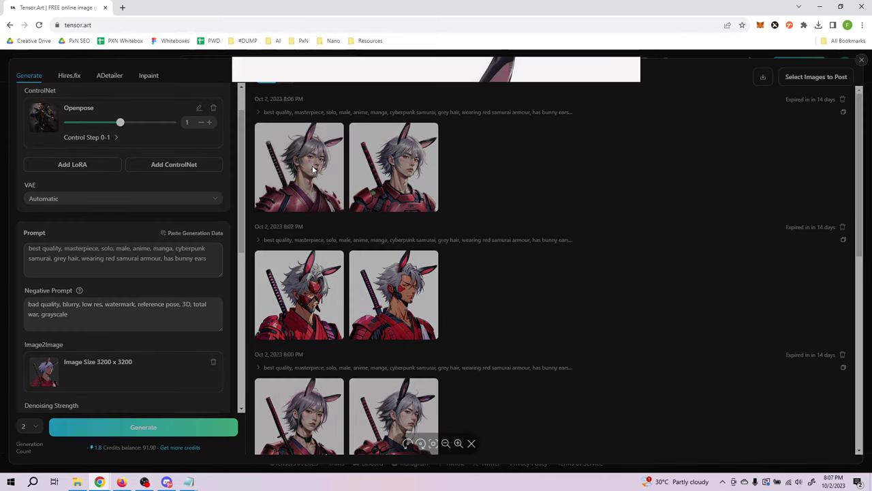
left_click(674, 178)
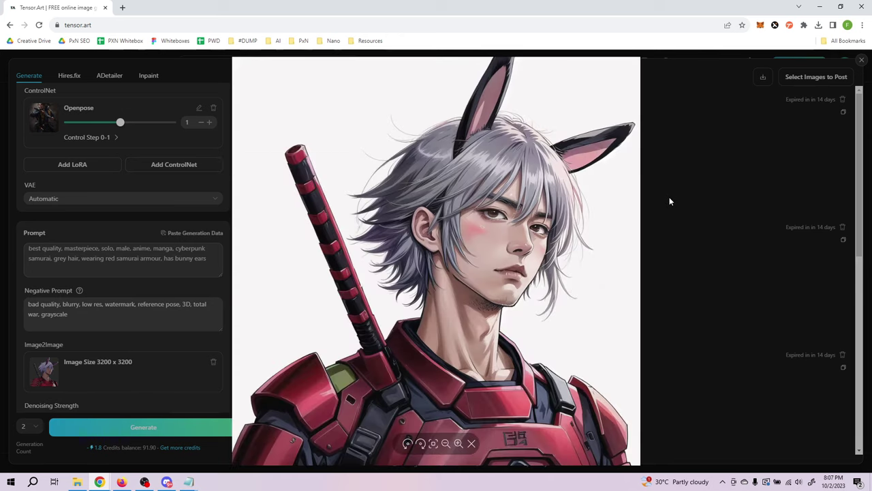
left_click(676, 195)
Remove the Image2Image reference picture, keep the Openpose ControlNet, and generate two images with the same prompts.
scroll(172, 268, "down", 1)
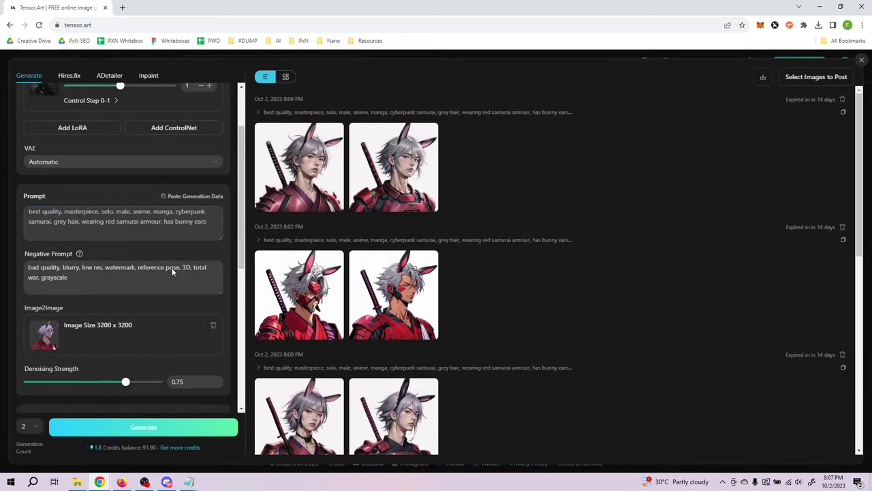
left_click(212, 317)
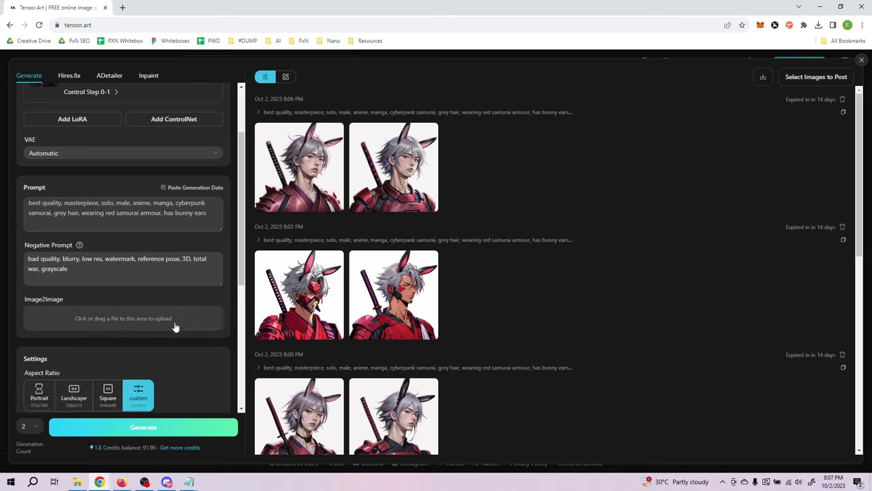
scroll(181, 320, "up", 3)
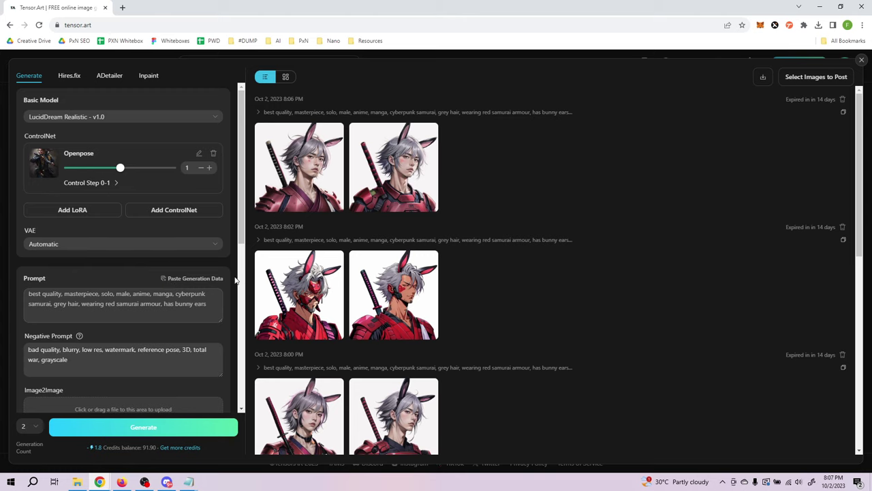
left_click(166, 429)
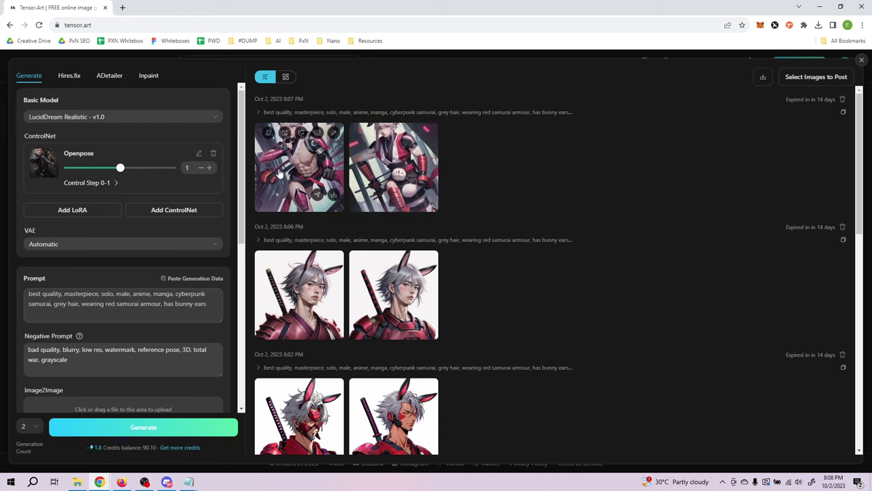
Enlarge each of the two samurai images generated without the Image2Image reference and close the previews.
left_click(302, 153)
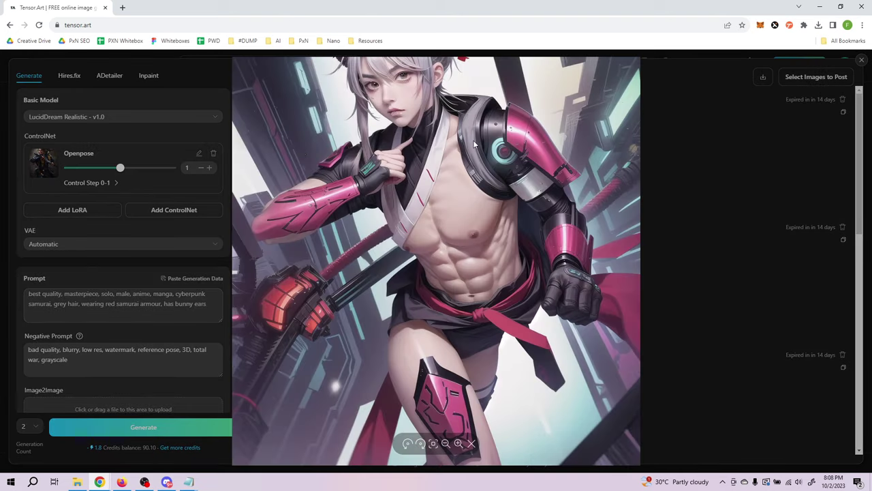
left_click(678, 156)
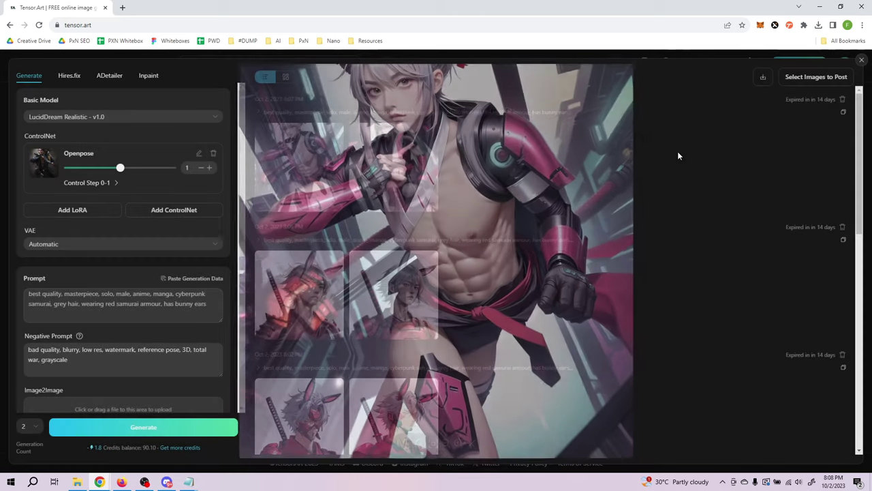
left_click(377, 156)
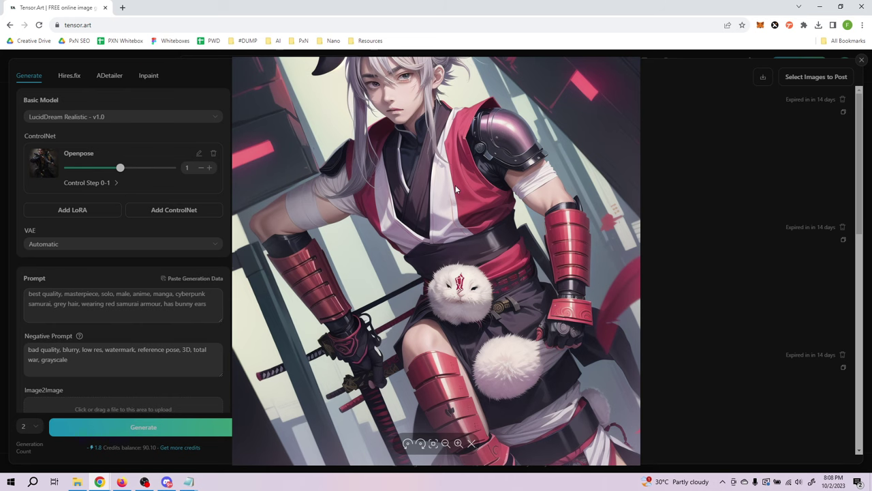
left_click(709, 140)
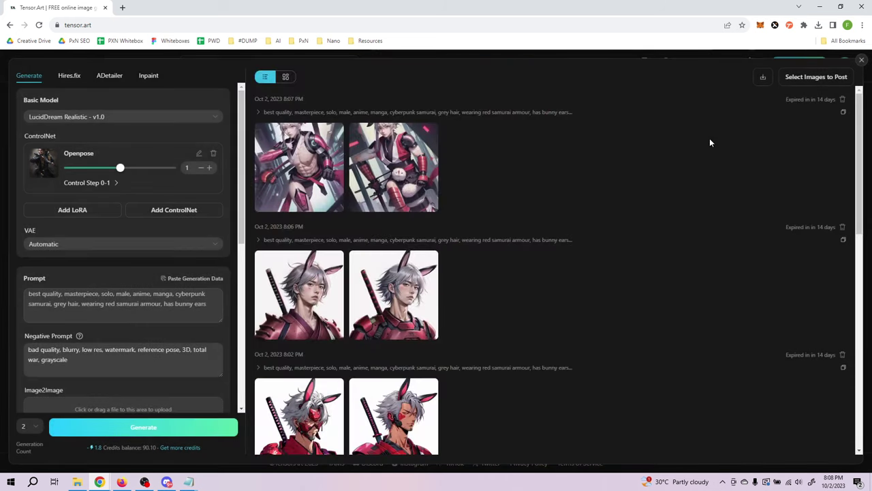
Enlarge the Openpose source artwork and the second newly generated samurai to compare their poses.
left_click(43, 163)
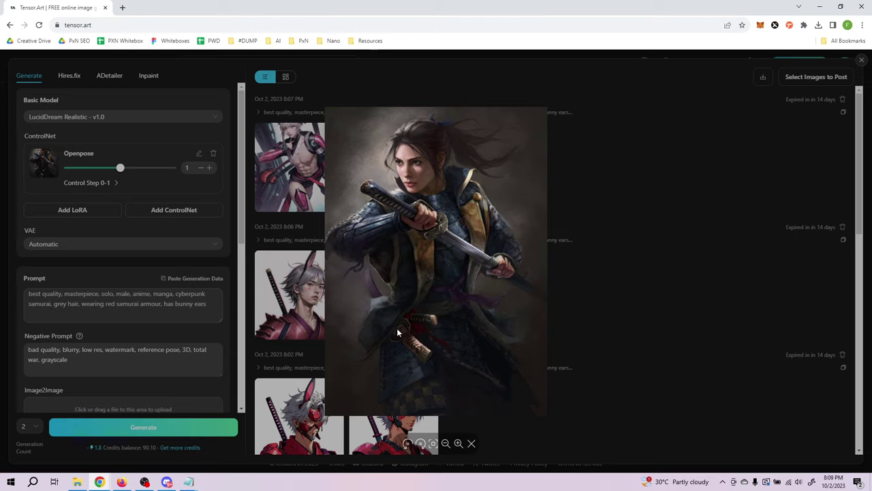
left_click(623, 298)
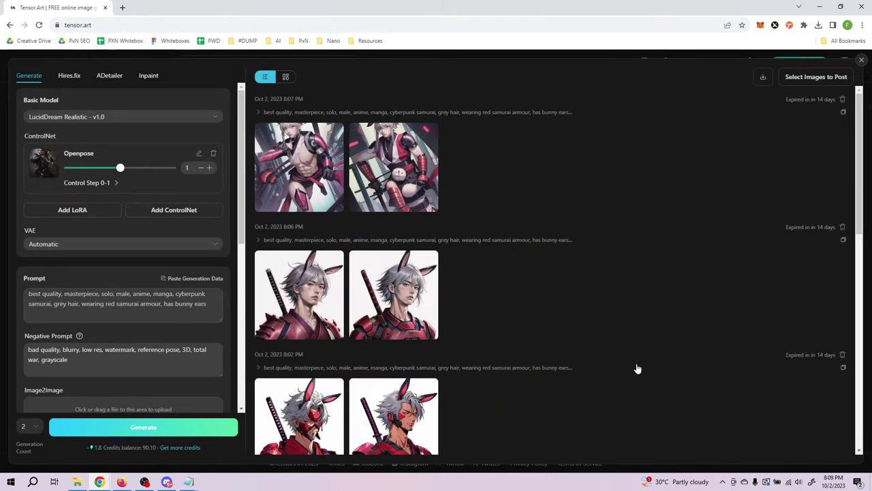
left_click(402, 163)
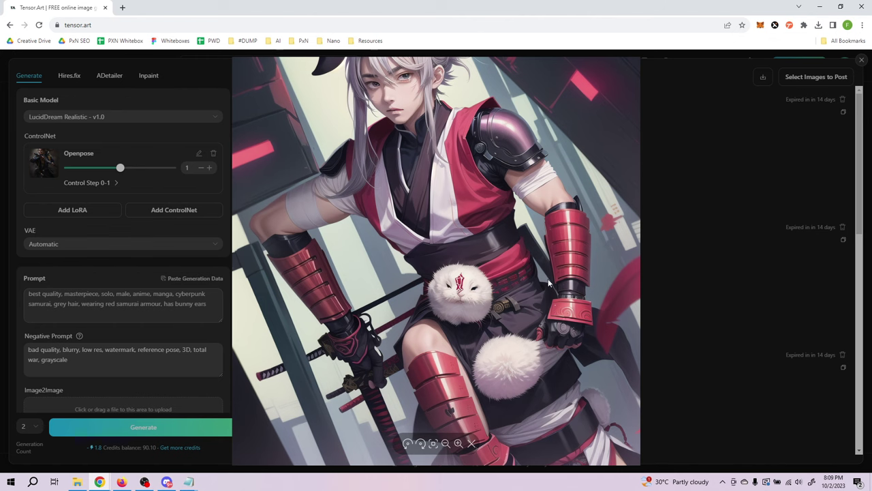
left_click(702, 280)
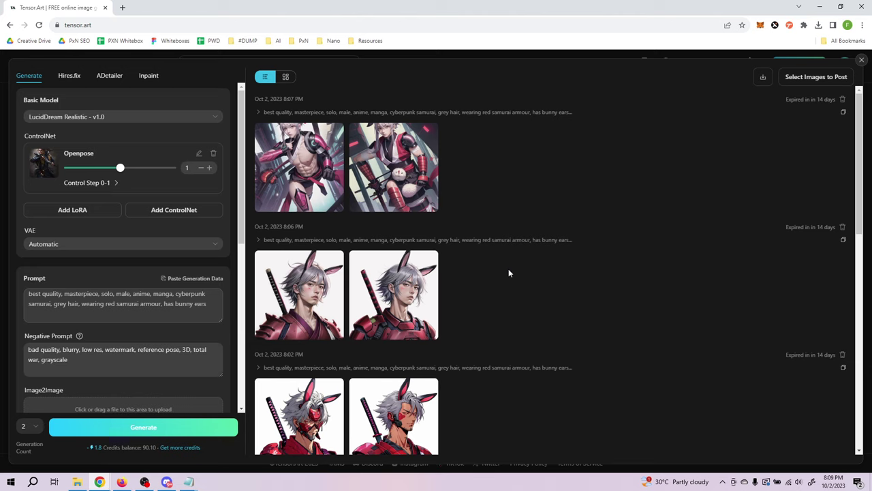
Expand the Openpose control step range and review the generation settings and the full history of generated images.
left_click(117, 184)
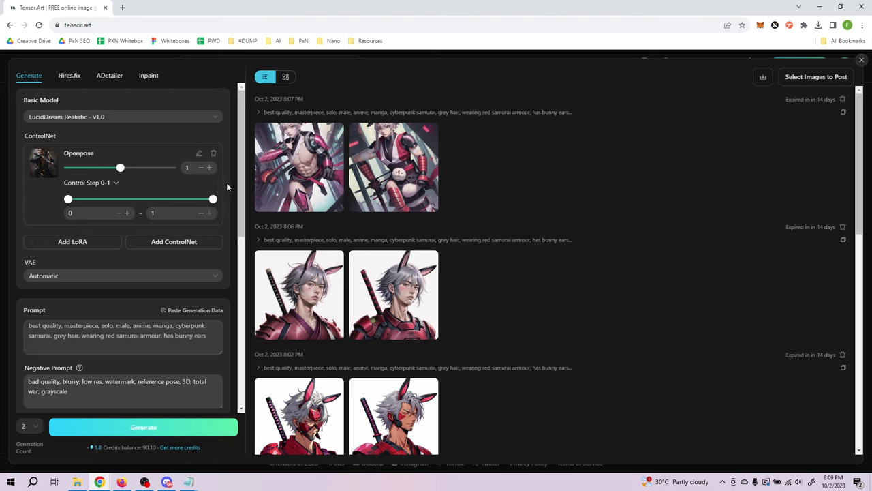
scroll(227, 183, "down", 2)
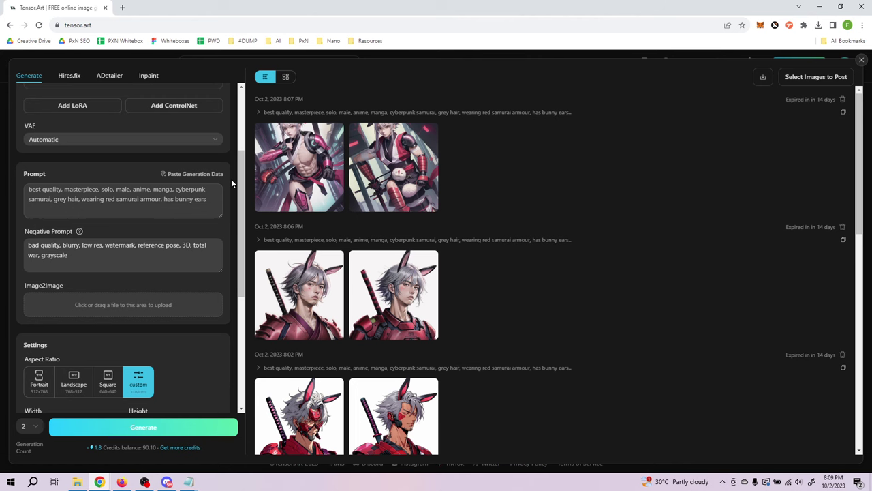
scroll(231, 183, "up", 2)
scroll(587, 223, "down", 3)
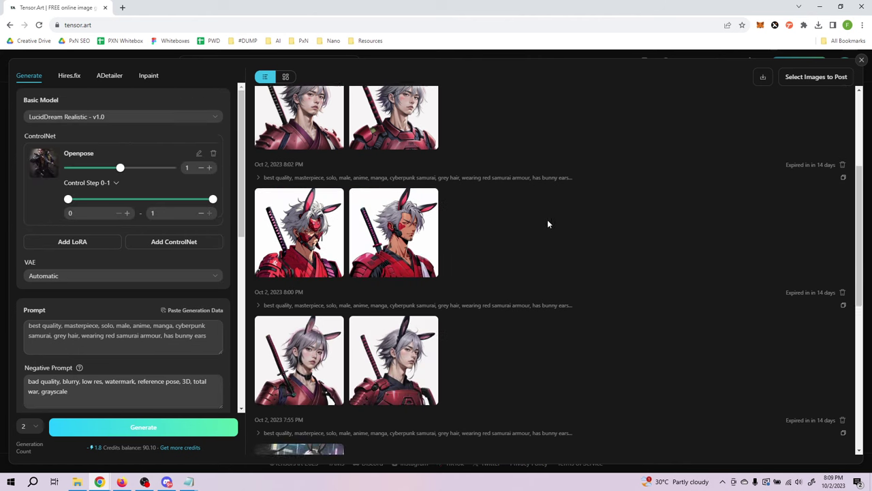
scroll(552, 224, "down", 2)
scroll(554, 224, "down", 2)
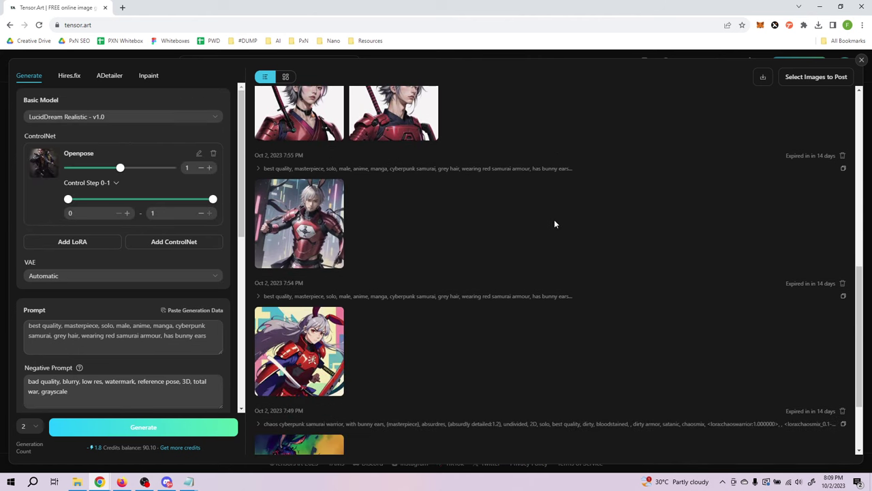
scroll(554, 224, "down", 2)
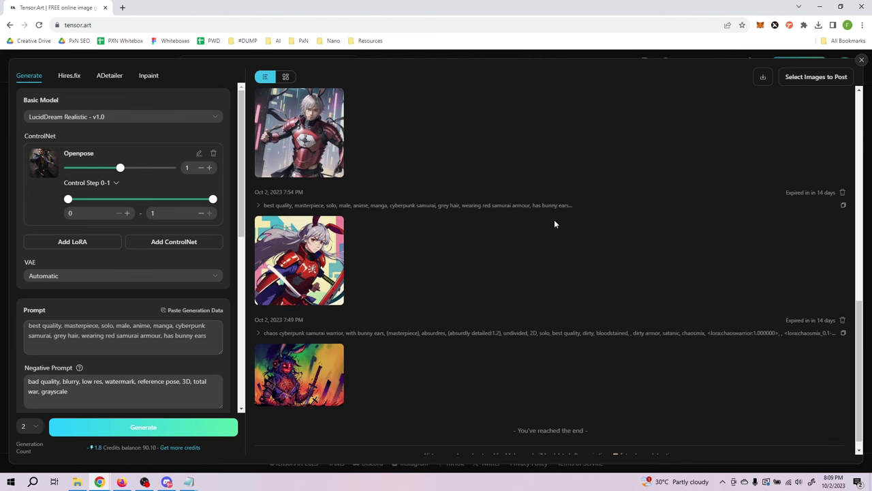
scroll(554, 224, "up", 4)
scroll(555, 223, "up", 4)
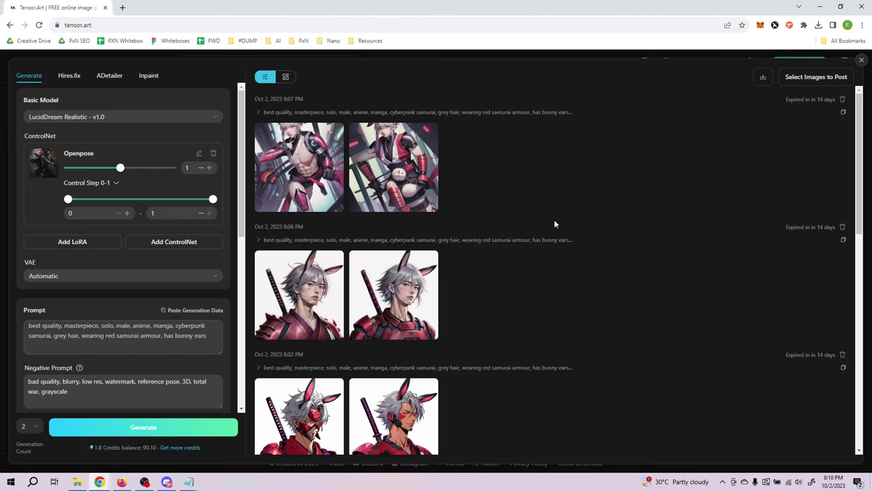
scroll(592, 223, "down", 2)
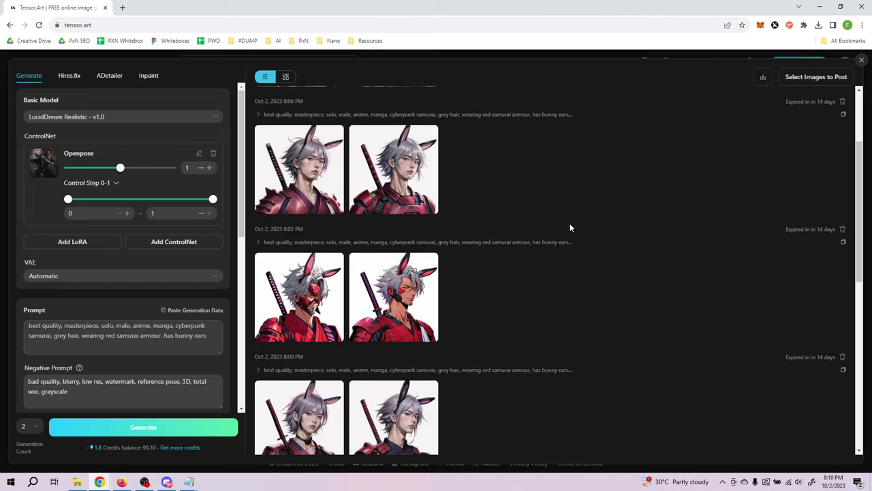
scroll(579, 231, "down", 5)
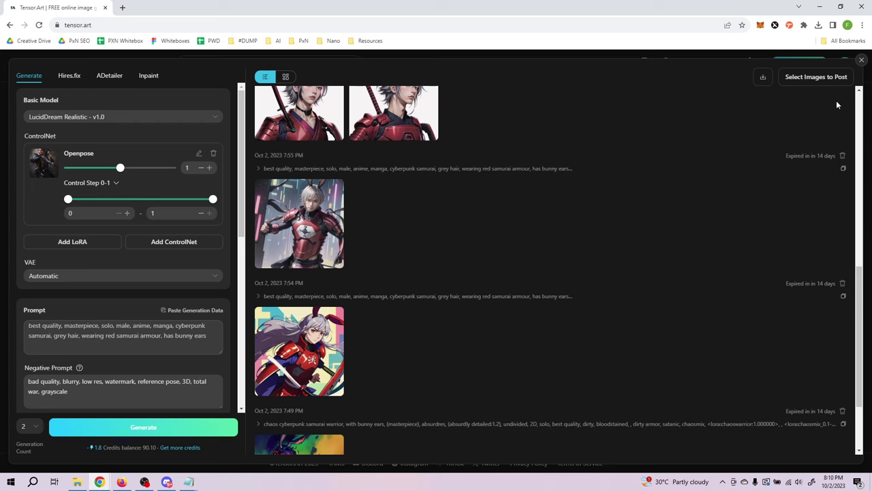
Close the Workspace and look through the model categories on the home page.
left_click(861, 60)
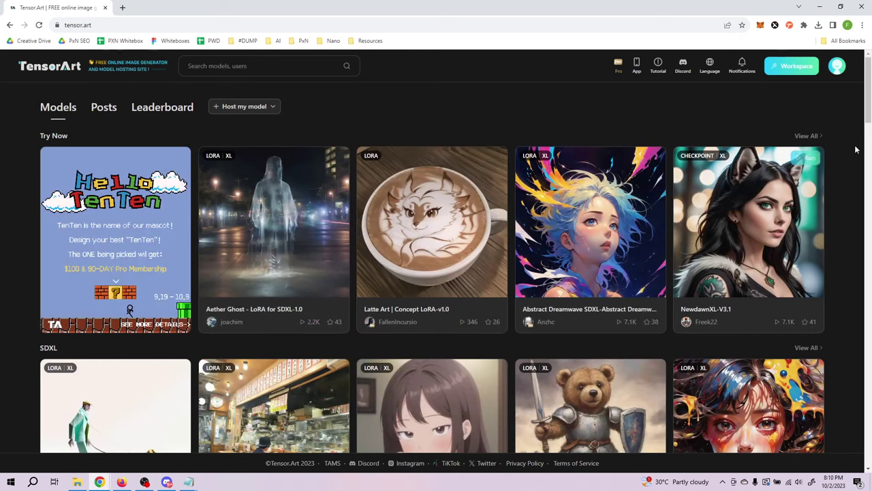
scroll(856, 149, "down", 7)
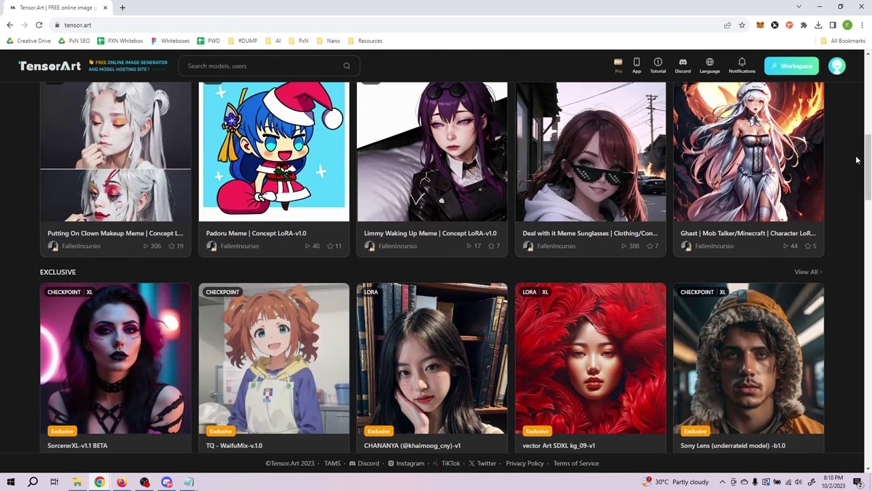
scroll(857, 160, "up", 7)
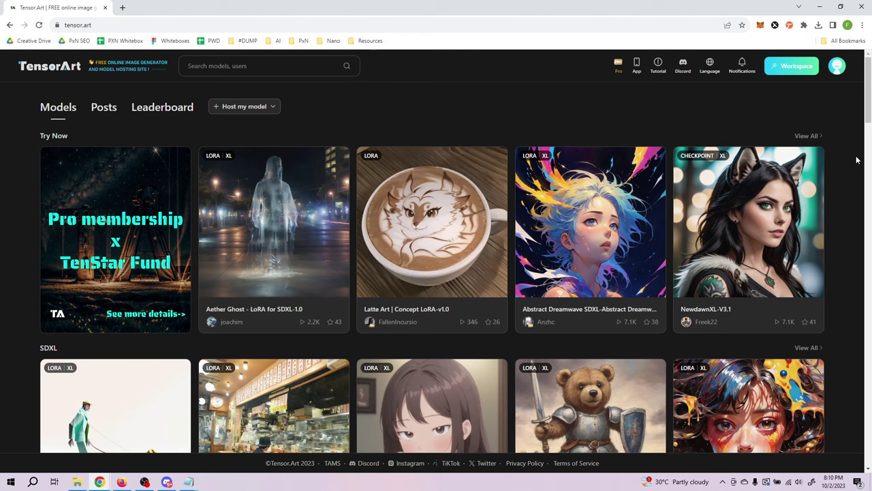
Check the credits in the account options, view the account's profile page, and return to the home page.
left_click(837, 65)
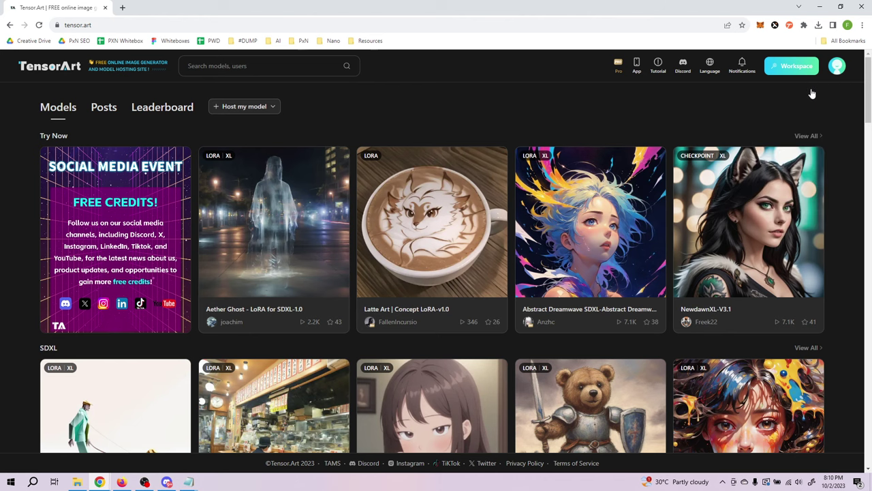
mouse_move(842, 74)
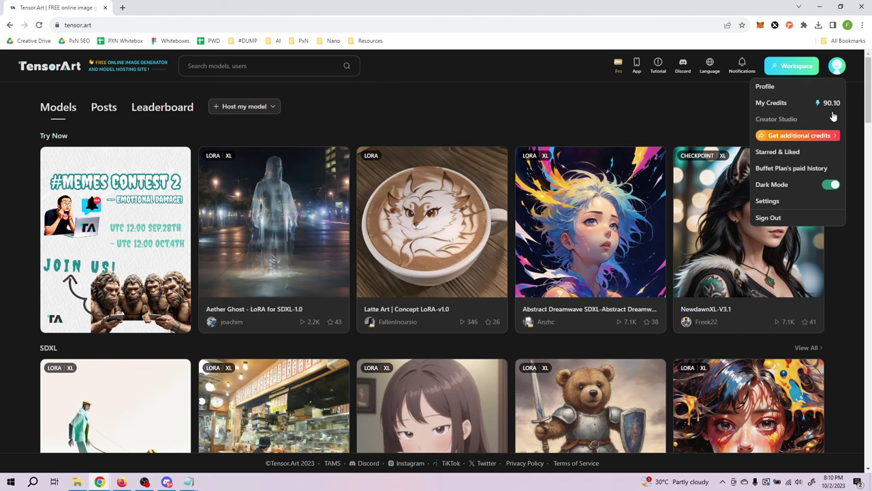
left_click(776, 87)
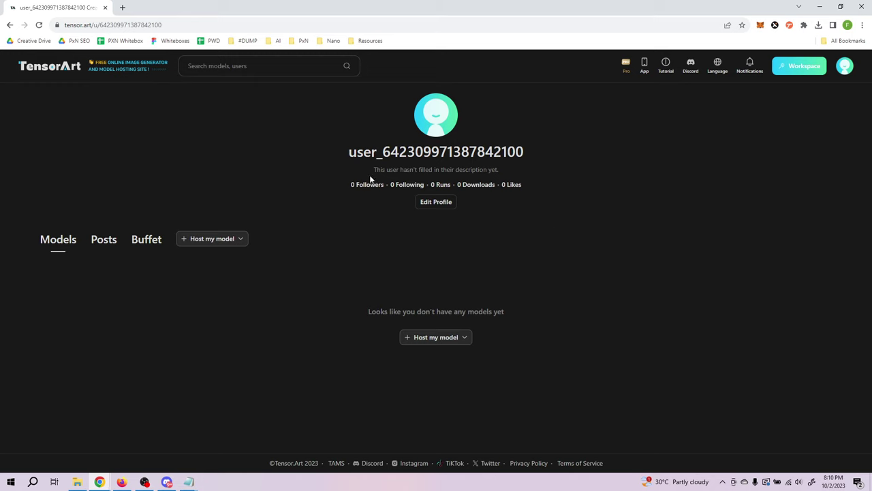
left_click(32, 70)
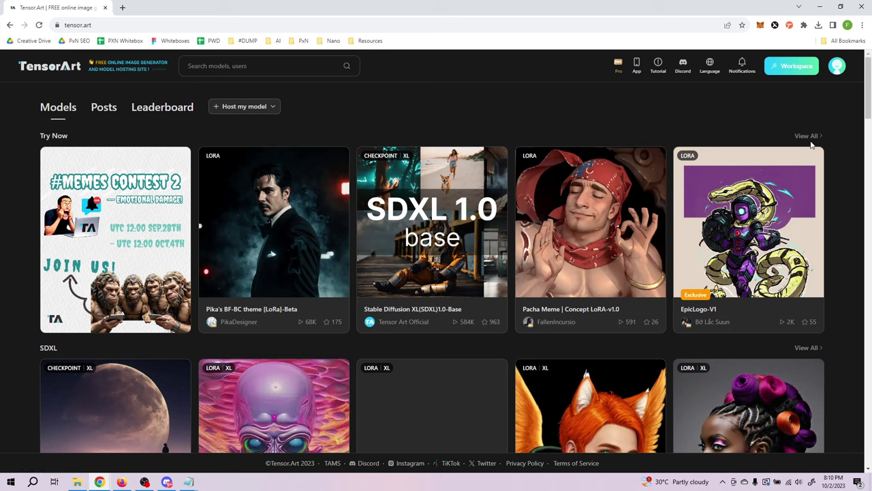
Reopen the Workspace and review the history of generated samurai images from newest to oldest.
left_click(840, 75)
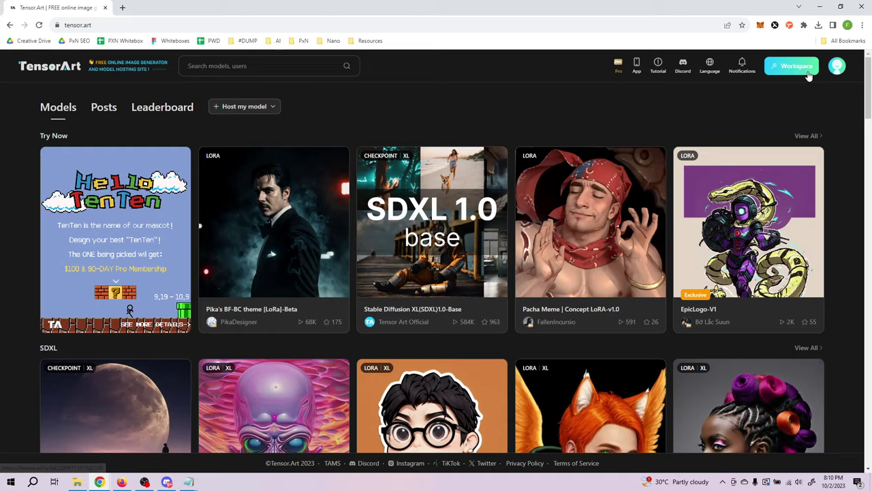
left_click(807, 69)
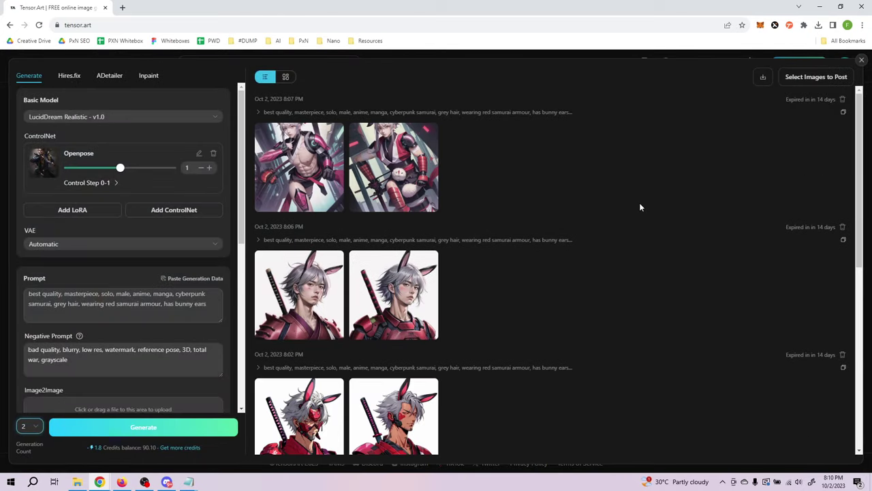
scroll(639, 206, "down", 15)
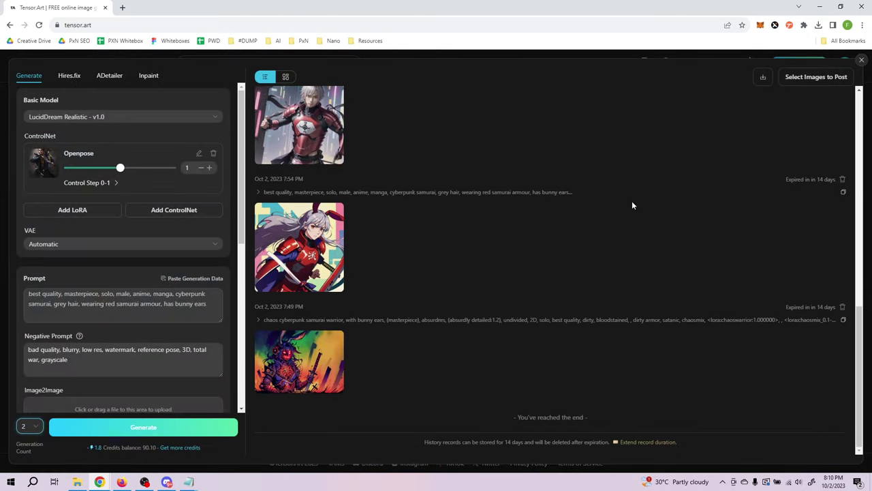
scroll(352, 314, "up", 12)
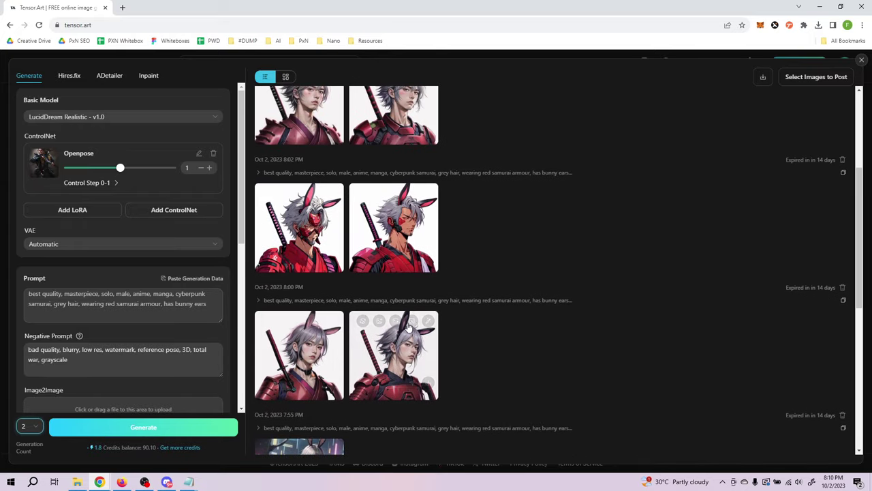
scroll(440, 316, "up", 1)
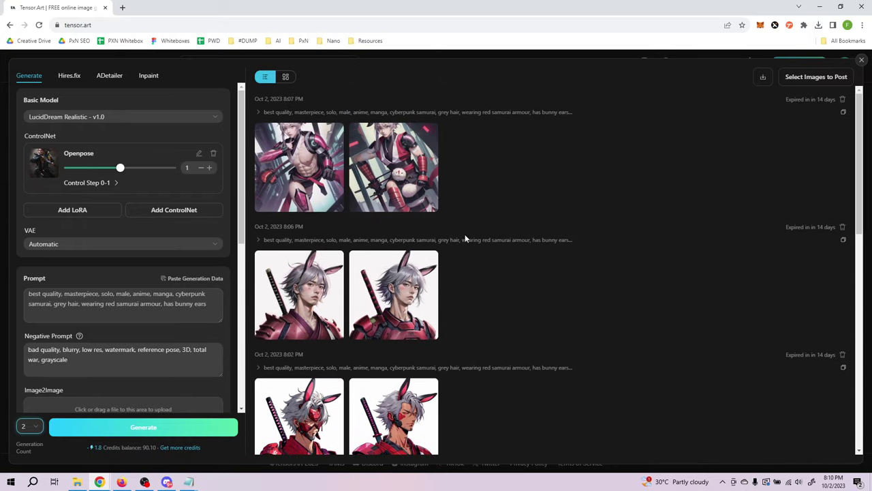
scroll(538, 277, "down", 2)
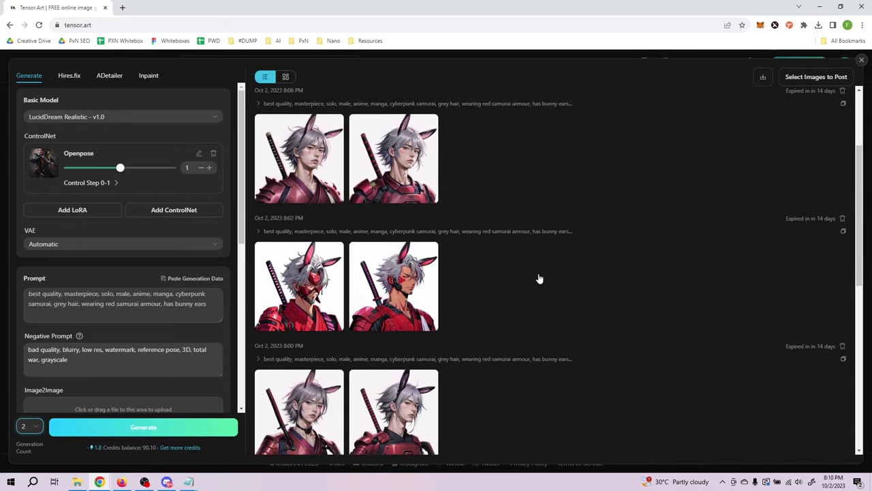
Look through the generation history down to its oldest record and return to the most recent samurai images.
scroll(539, 278, "down", 5)
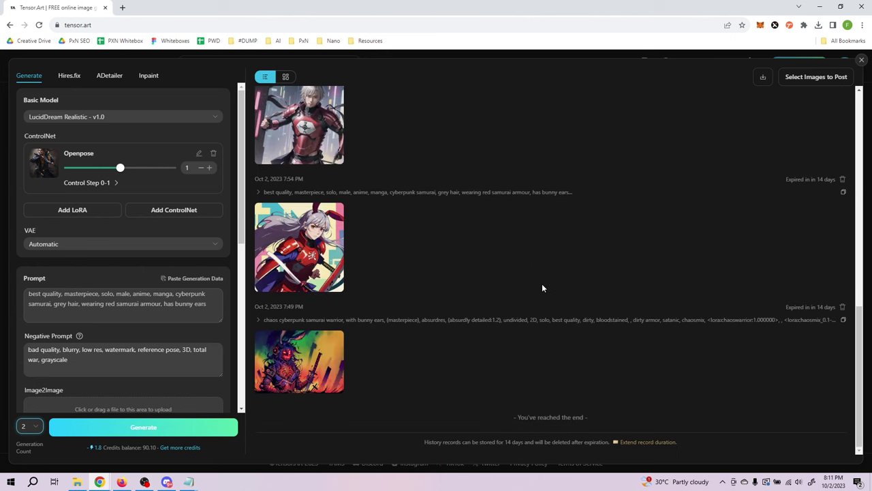
scroll(542, 284, "up", 2)
scroll(543, 288, "up", 6)
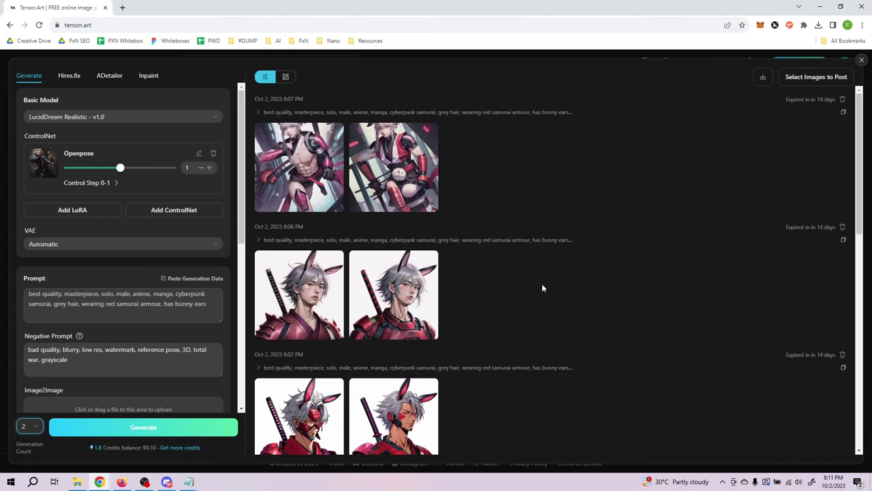
Close the Workspace and browse the home page's models, from the Try Now and SDXL categories down through the long list of checkpoints.
left_click(861, 60)
mouse_move(838, 71)
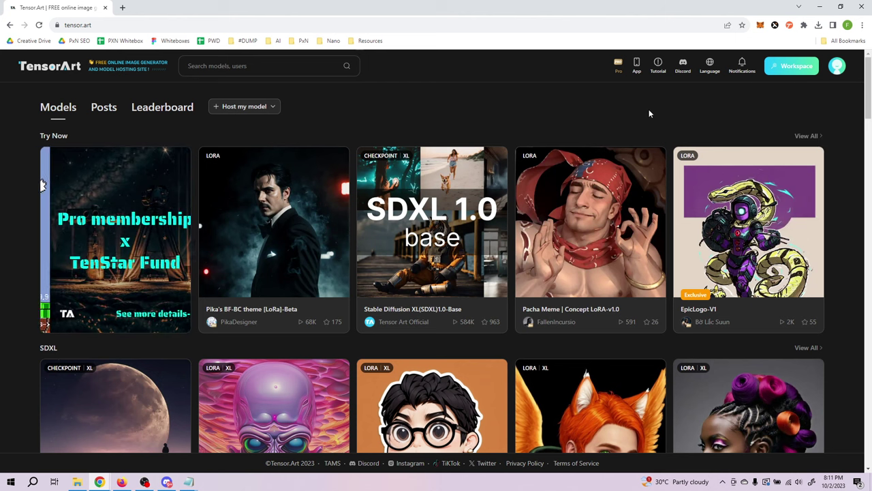
scroll(838, 137, "down", 8)
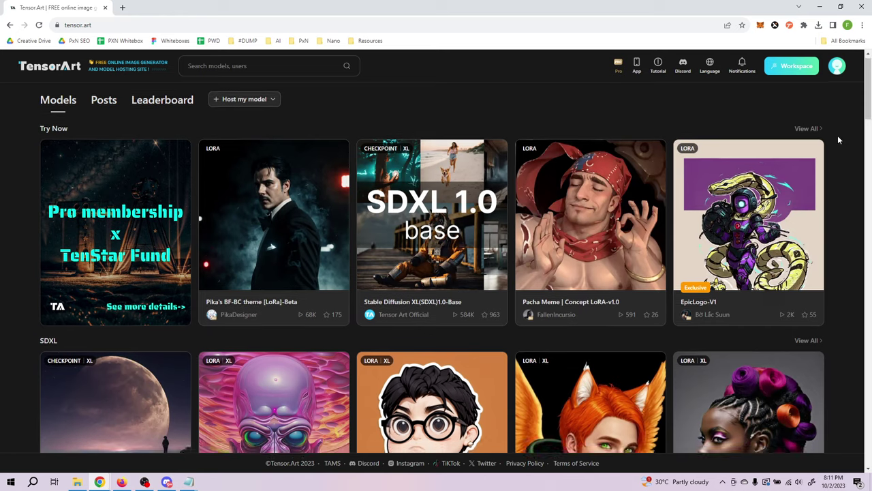
scroll(840, 143, "down", 9)
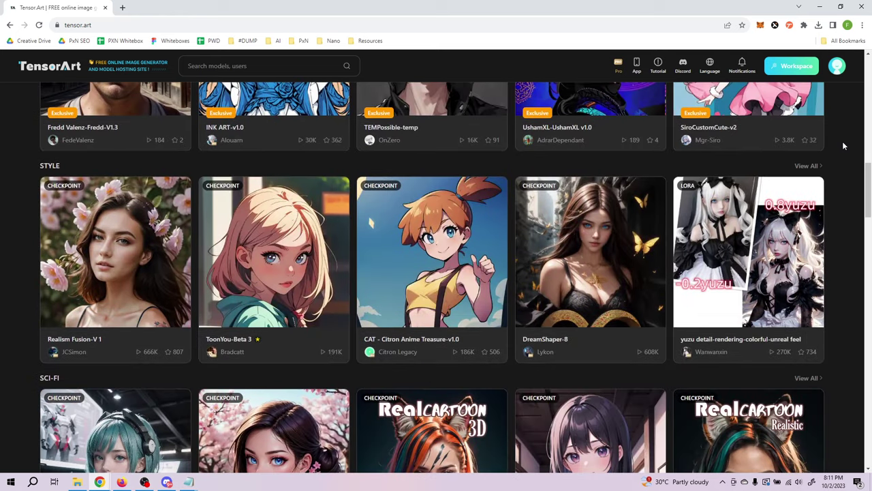
scroll(842, 146, "down", 18)
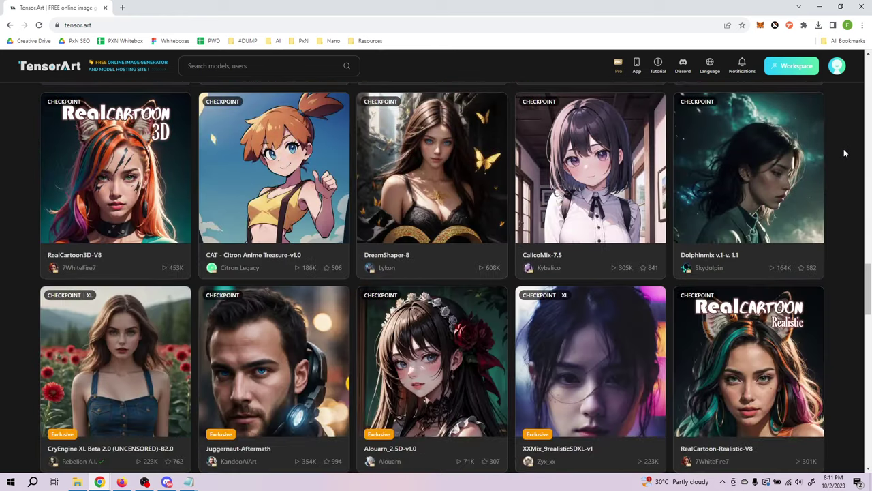
scroll(843, 156, "down", 15)
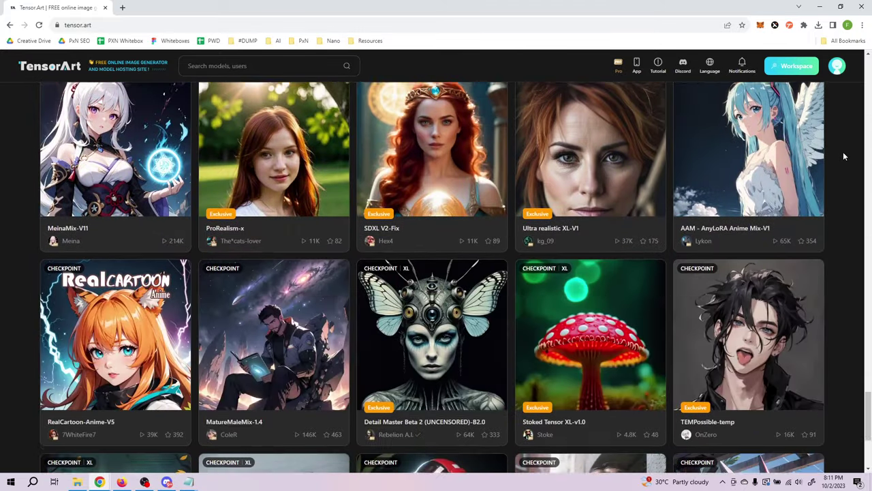
scroll(843, 156, "down", 10)
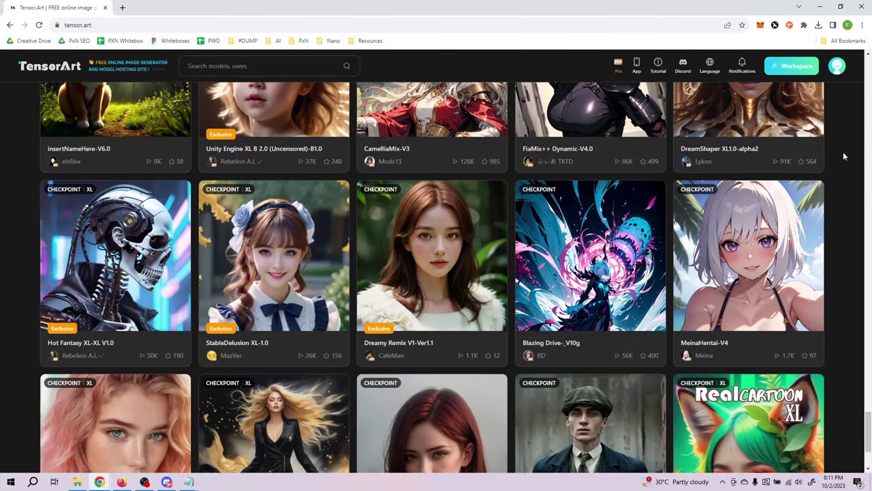